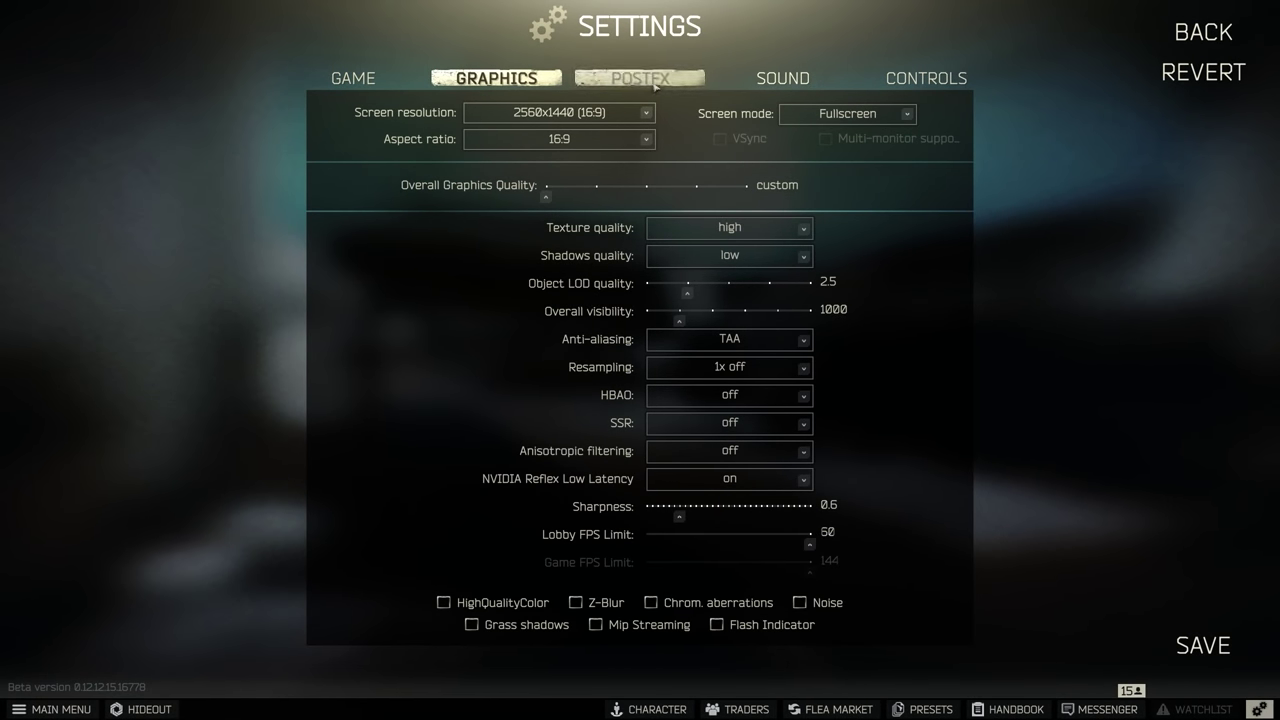
# Step: Show the game's PostFX settings
pyautogui.click(640, 78)
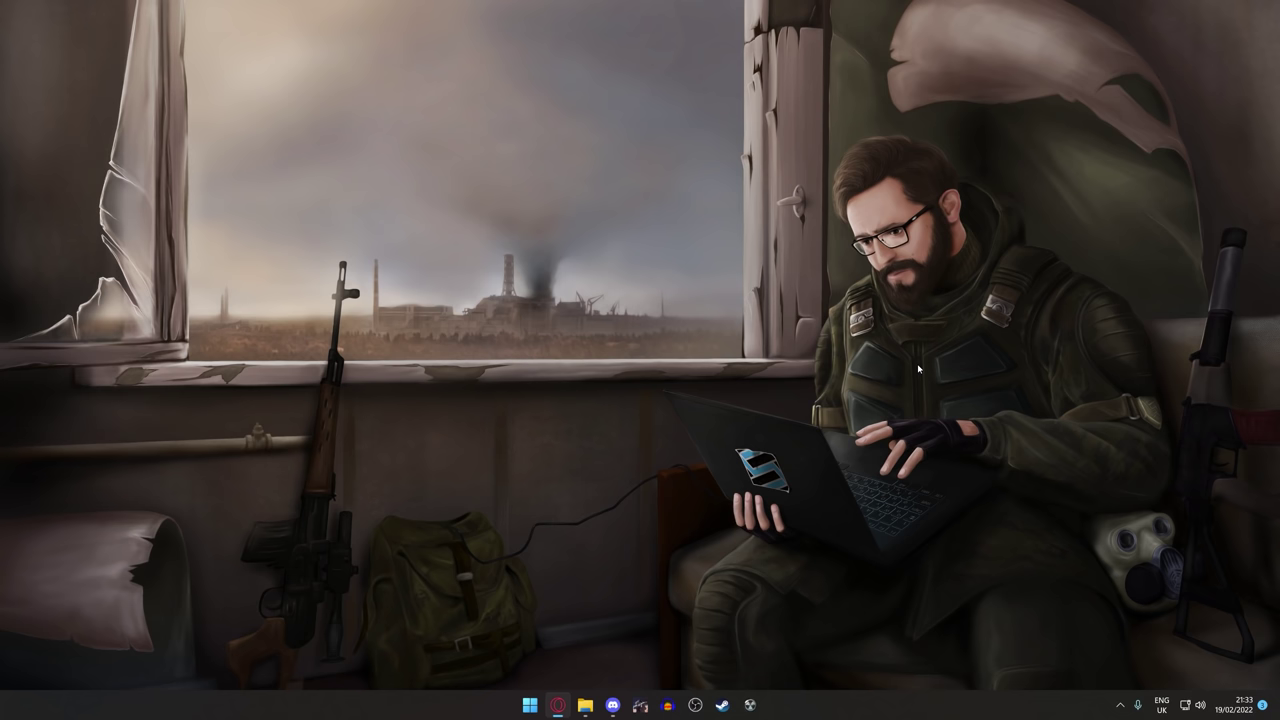
# Step: Switch to the NVIDIA Control Panel from the Windows desktop
pyautogui.rightClick(895, 323)
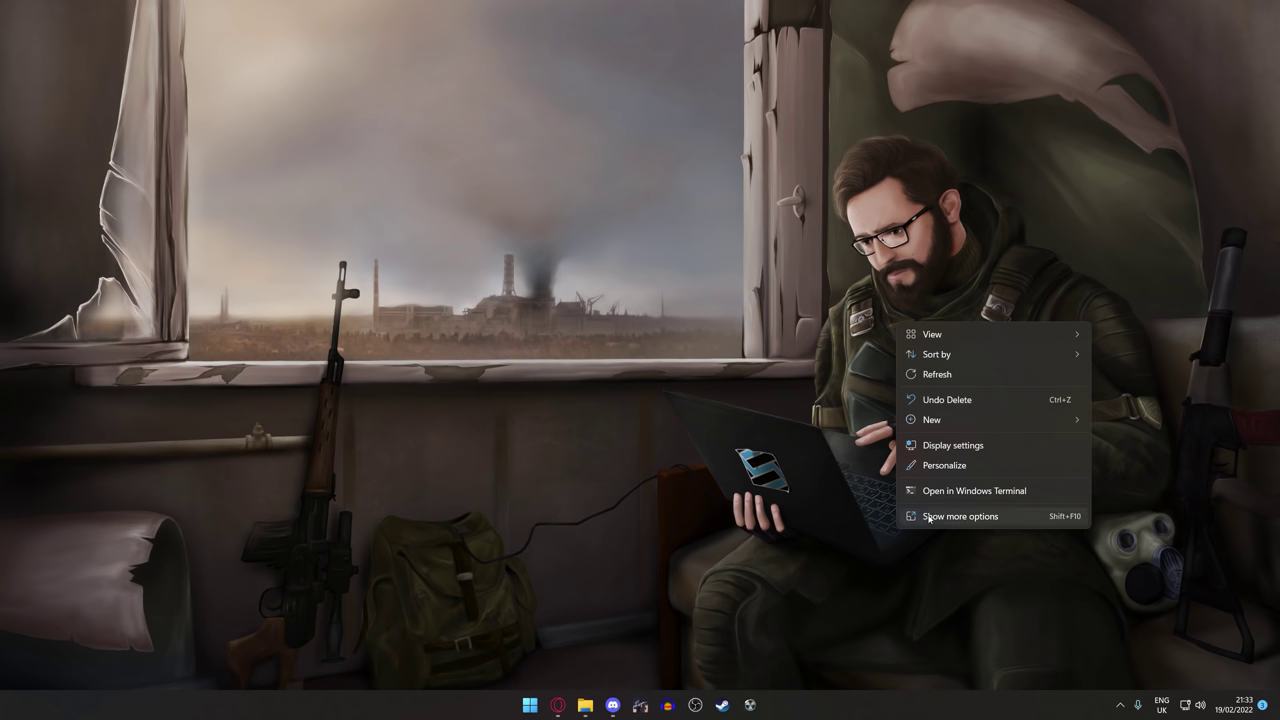
pyautogui.click(930, 515)
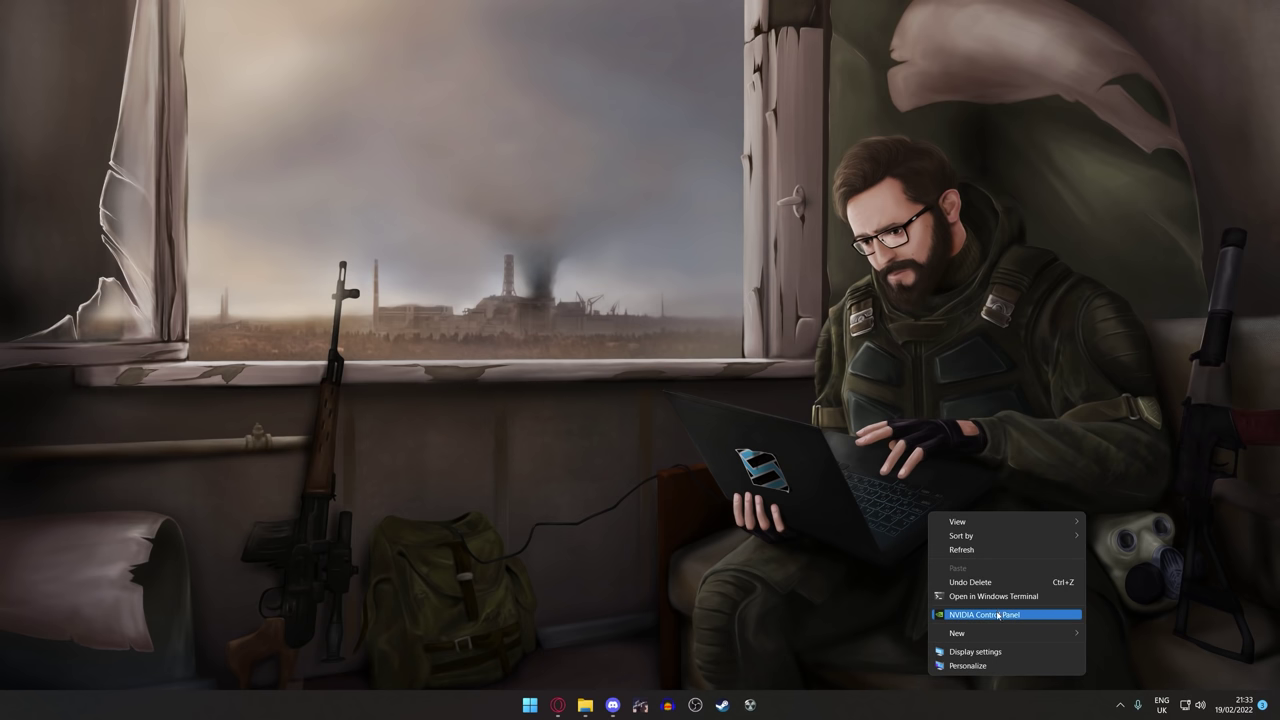
pyautogui.click(998, 615)
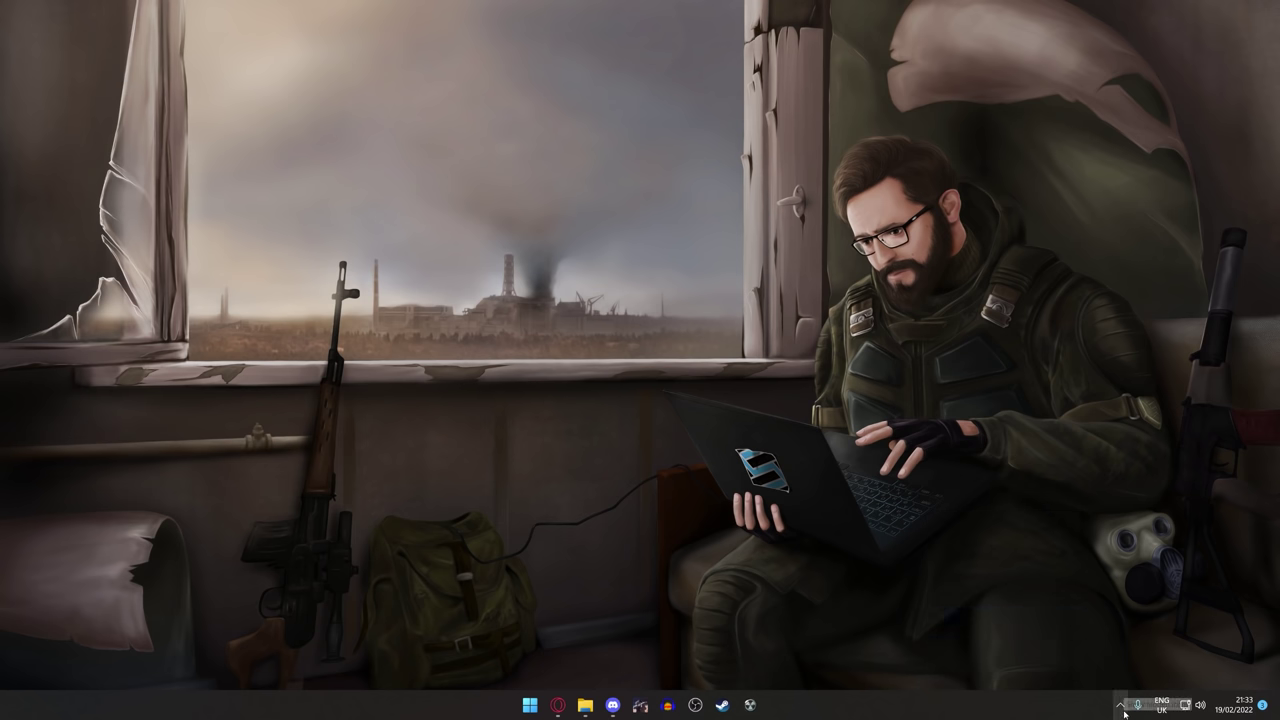
pyautogui.click(1123, 709)
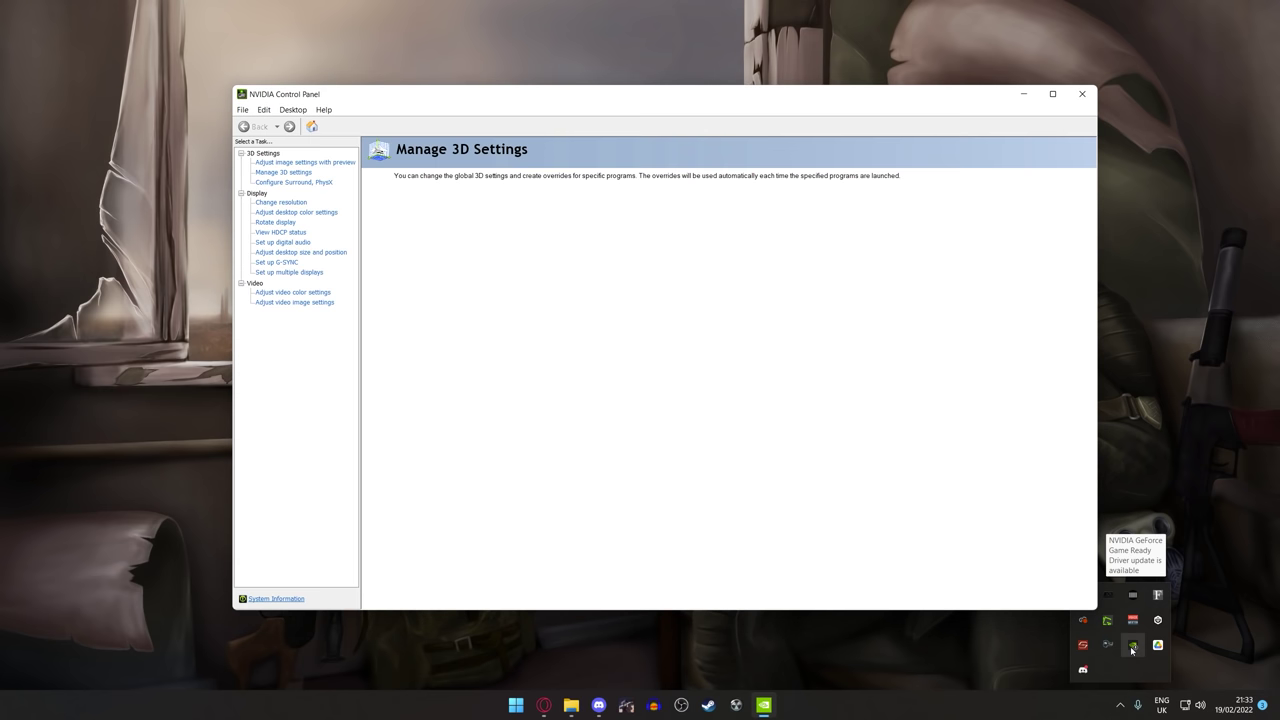
pyautogui.rightClick(1133, 650)
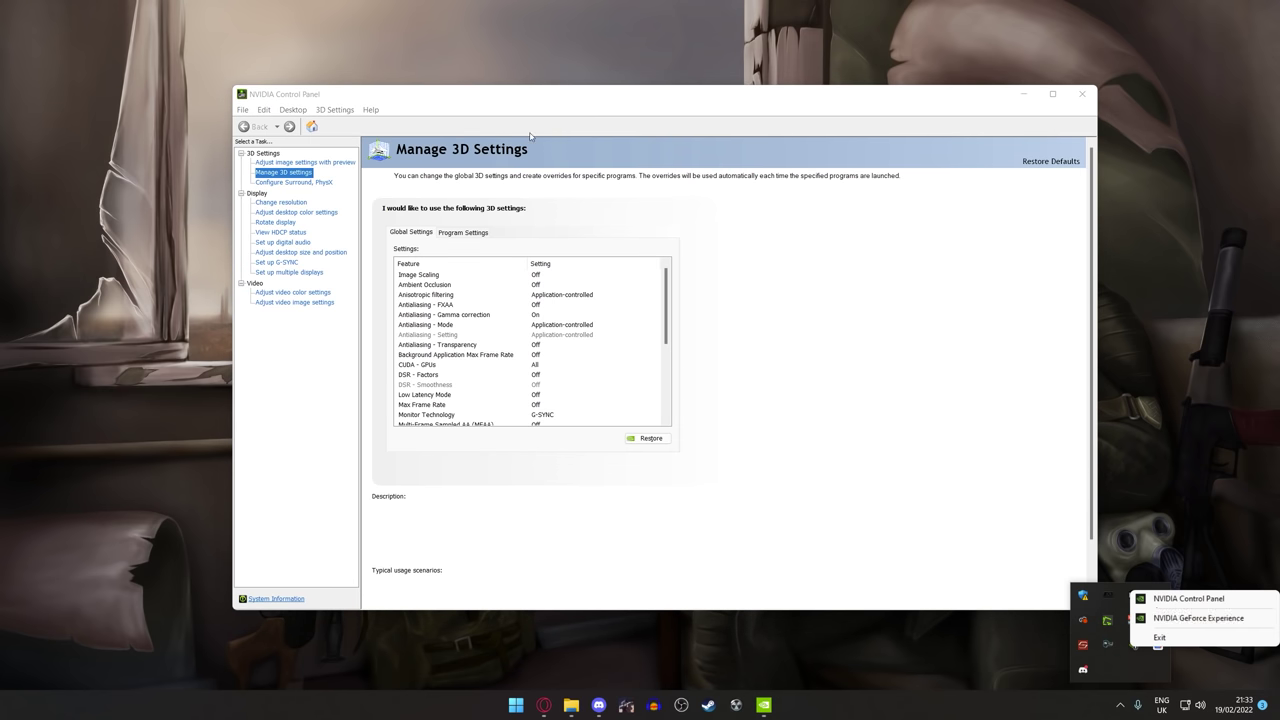
pyautogui.click(1160, 602)
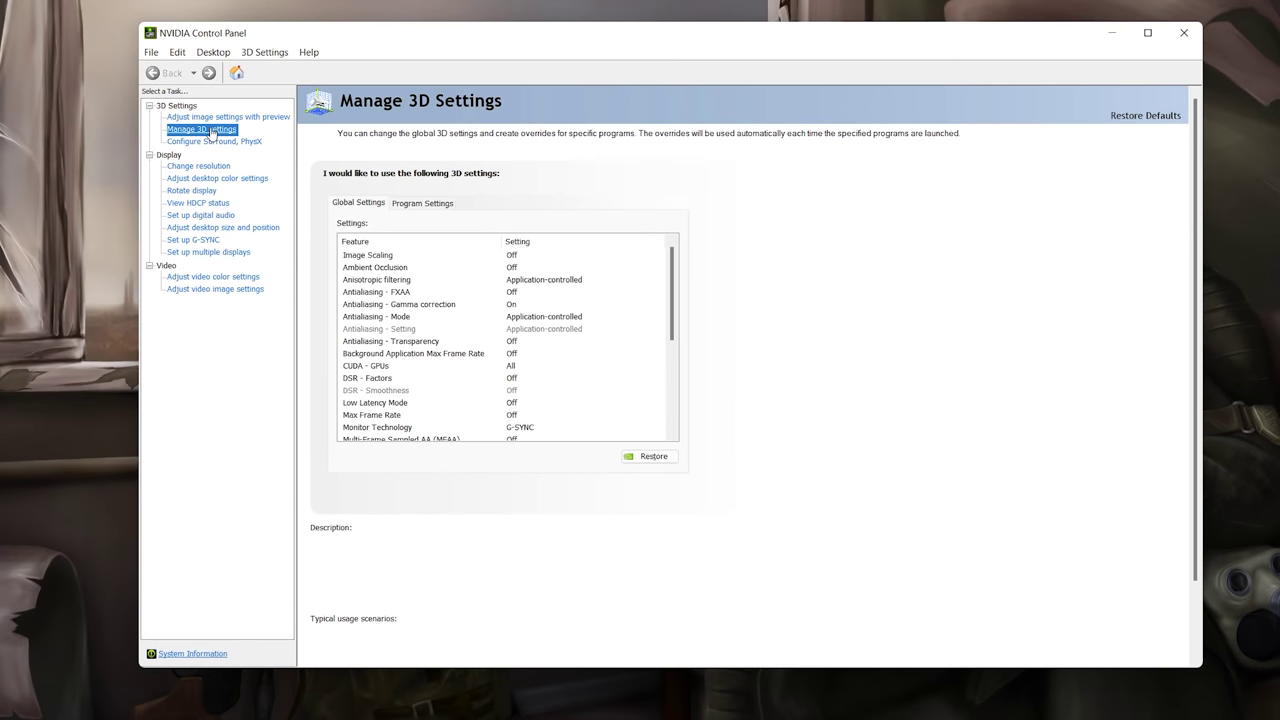
# Step: Show the program-specific 3D settings for Escape From Tarkov (escapefromtarkov.exe)
pyautogui.click(209, 132)
pyautogui.click(438, 203)
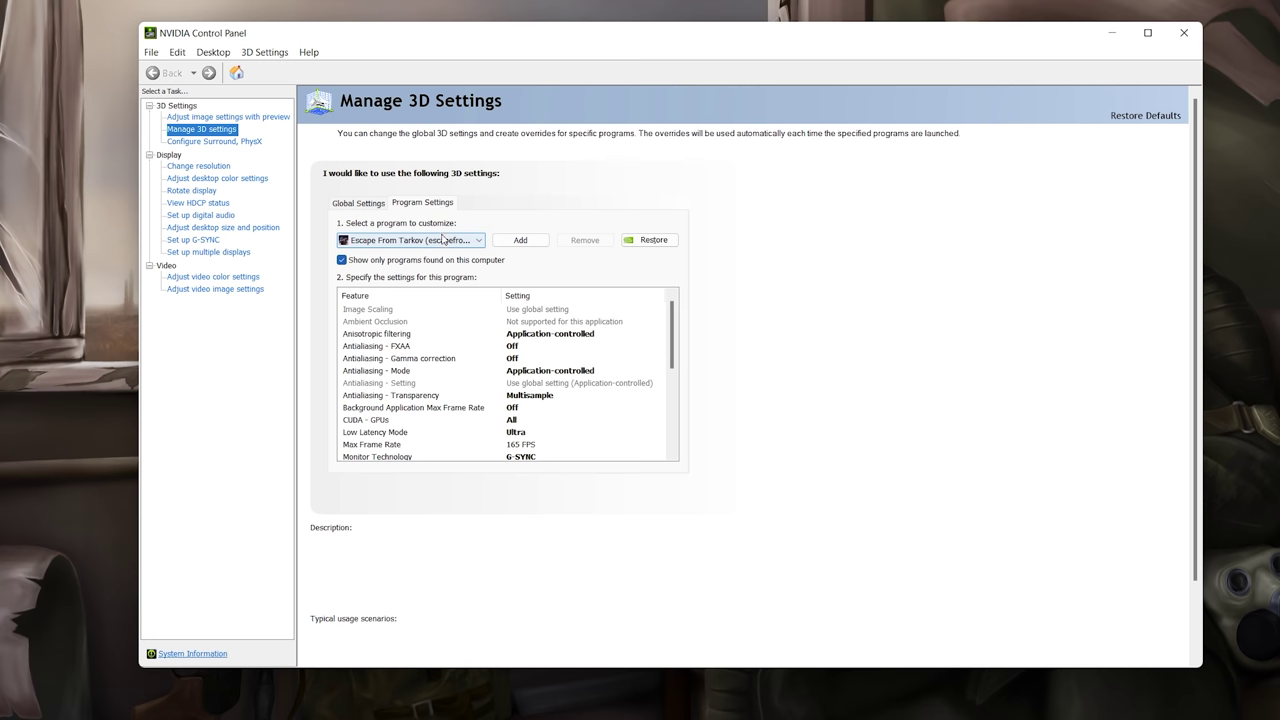
pyautogui.click(445, 240)
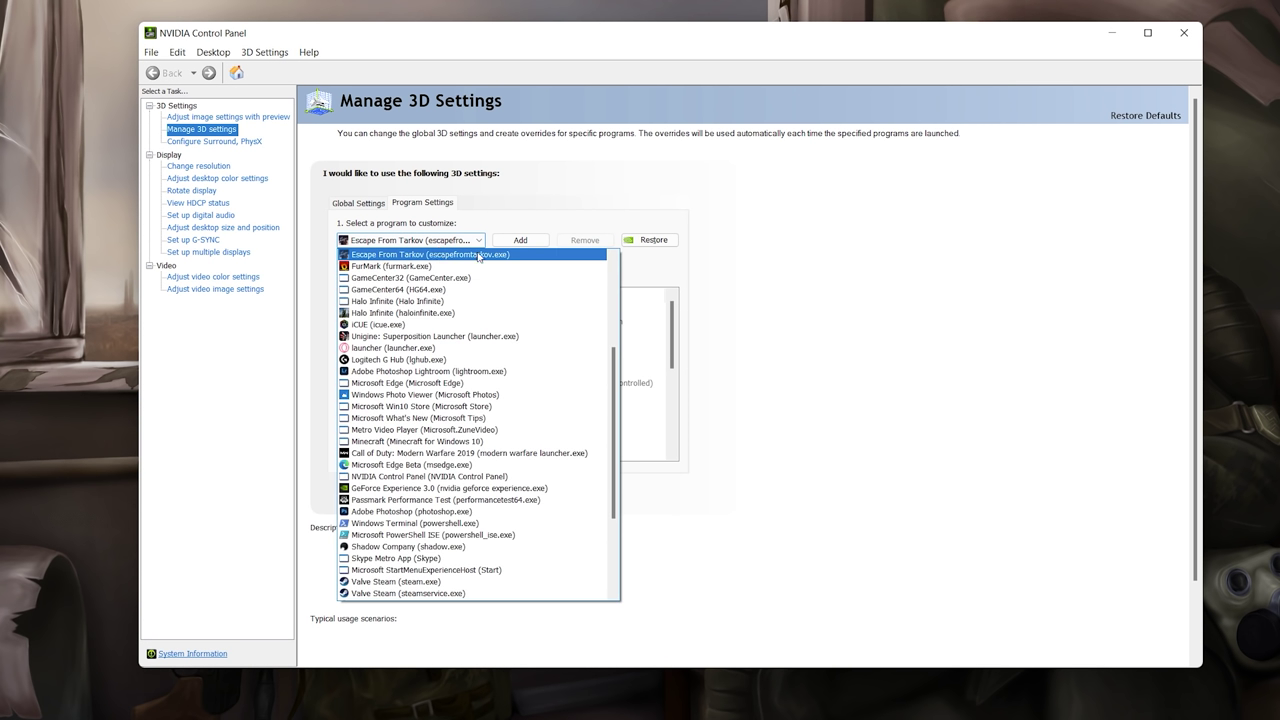
pyautogui.click(549, 218)
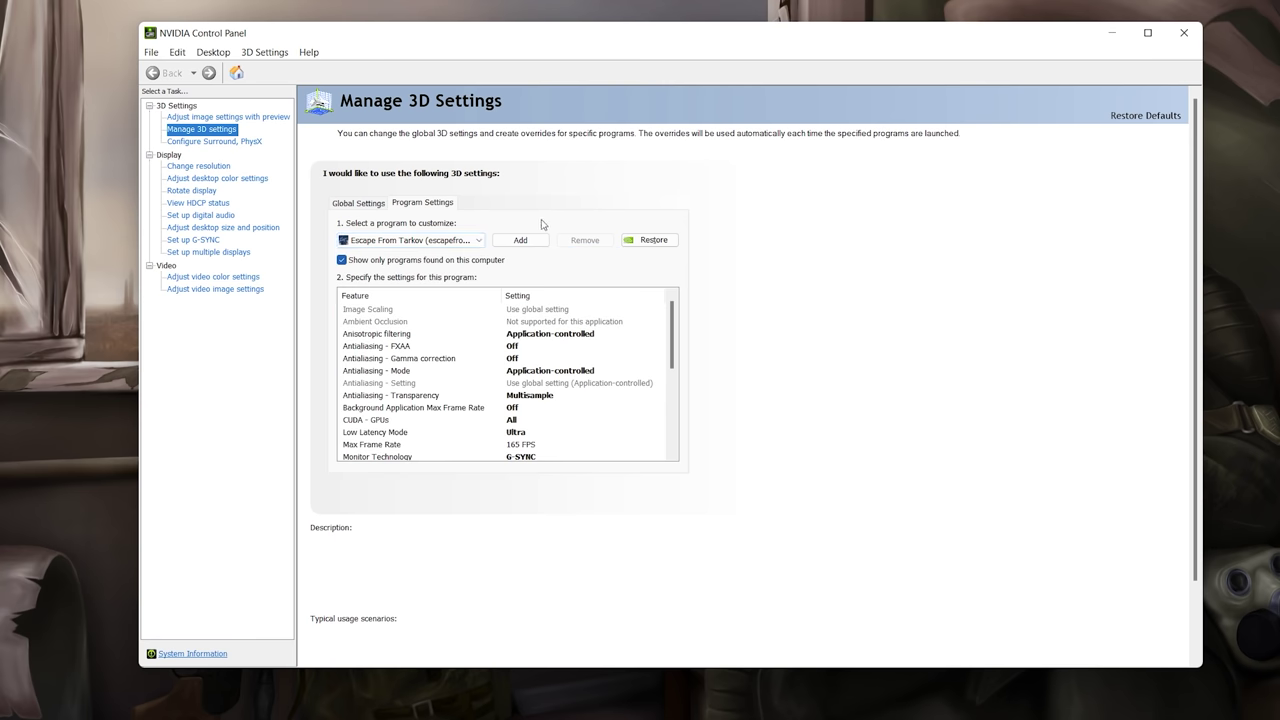
# Step: Check the game directory in the Battlestate Games launcher settings and add the EscapeFromTarkov executable from the EFT folder as a program to customize
pyautogui.click(521, 241)
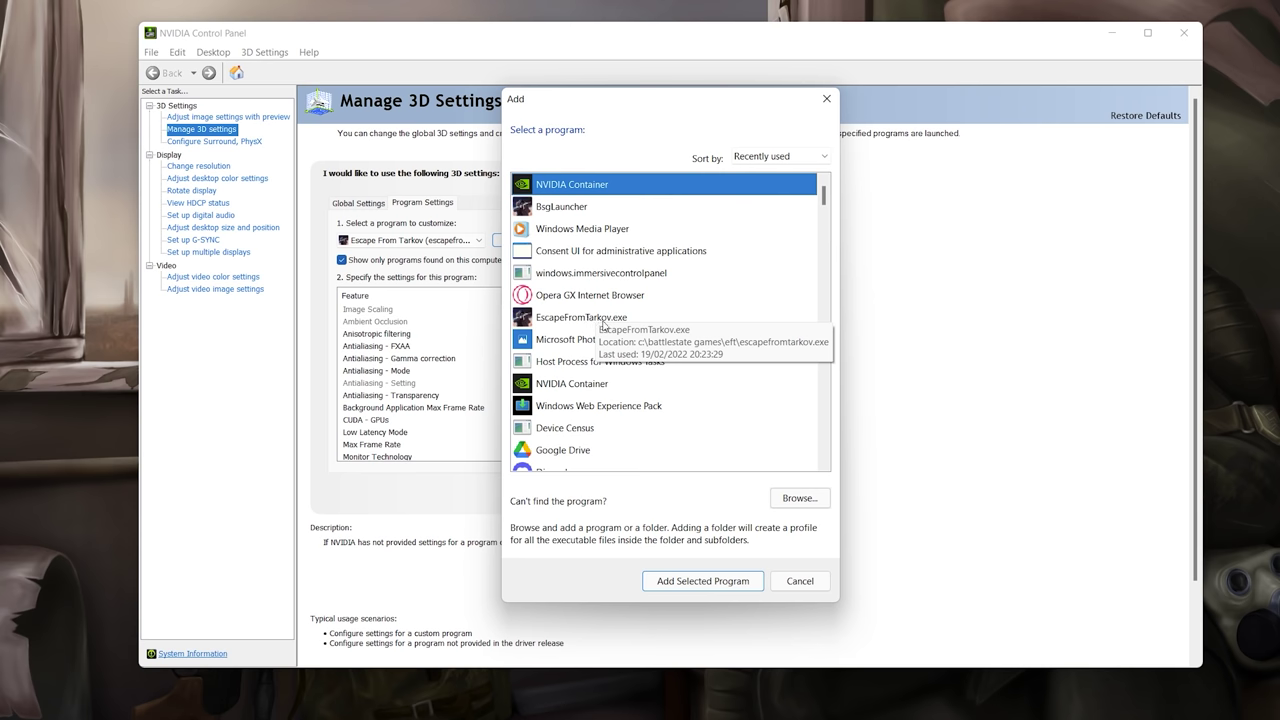
pyautogui.click(799, 498)
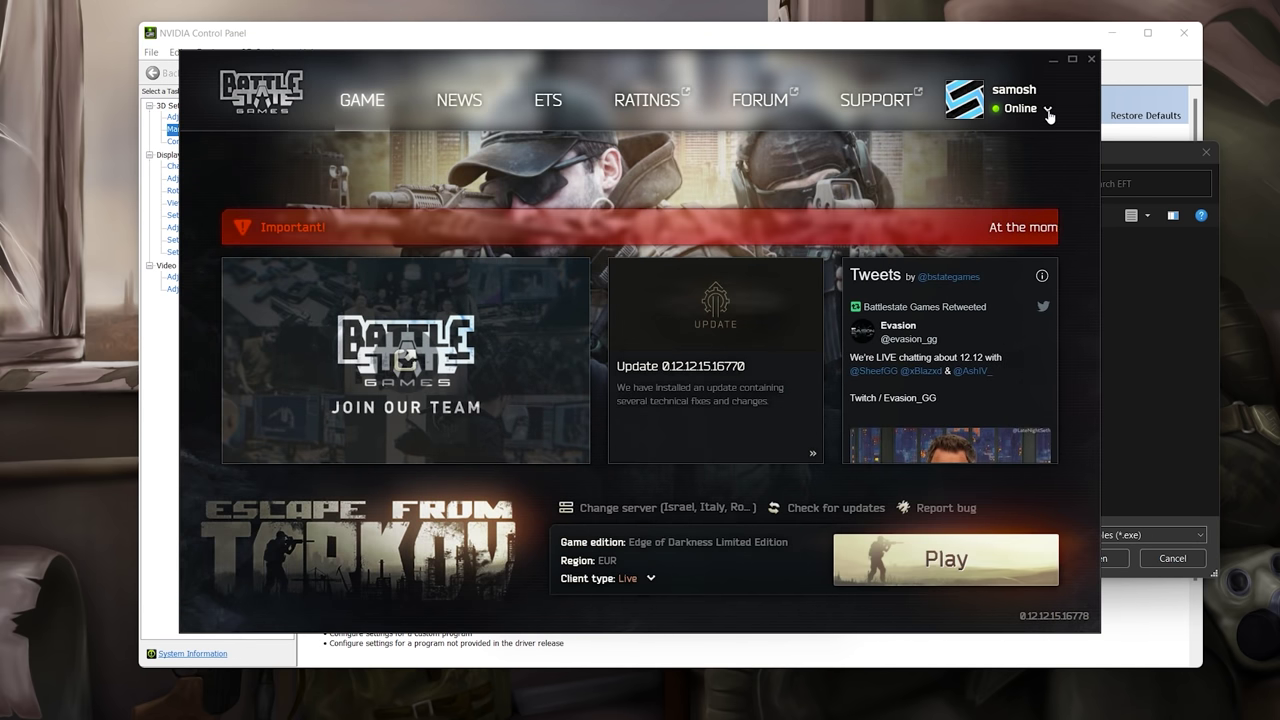
pyautogui.click(1048, 112)
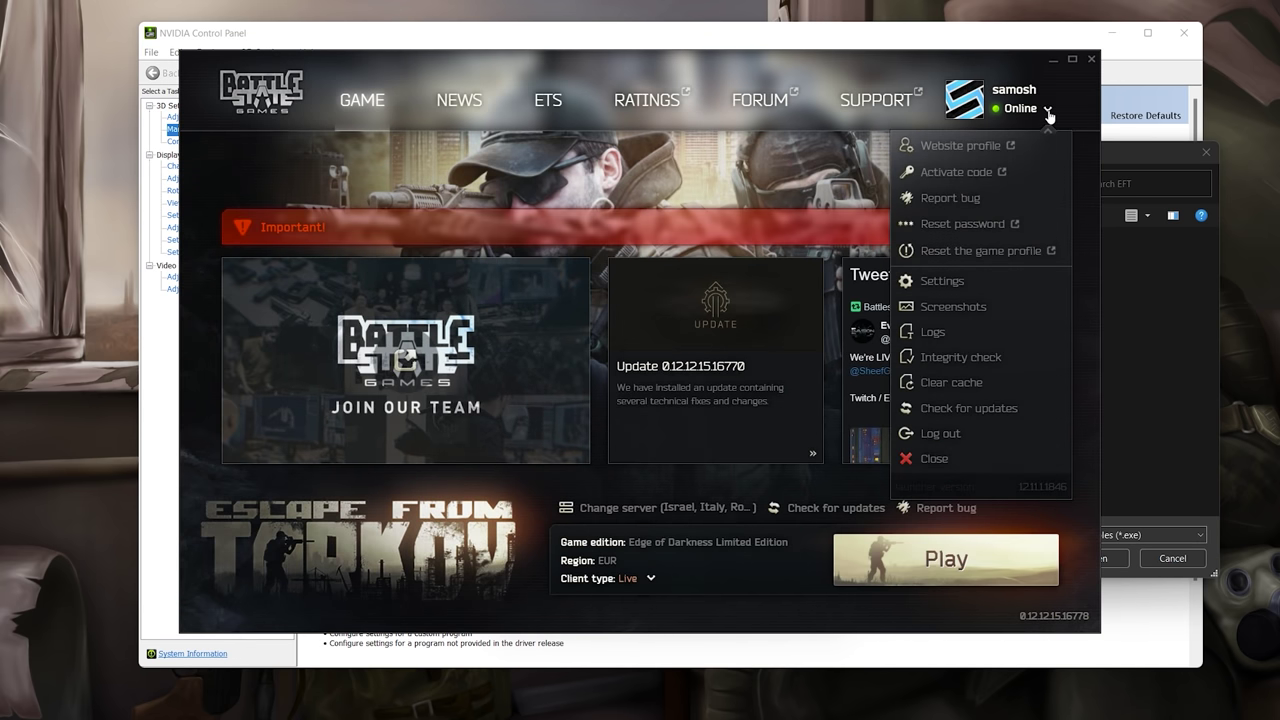
pyautogui.click(975, 282)
pyautogui.scroll(-5, 714, 353)
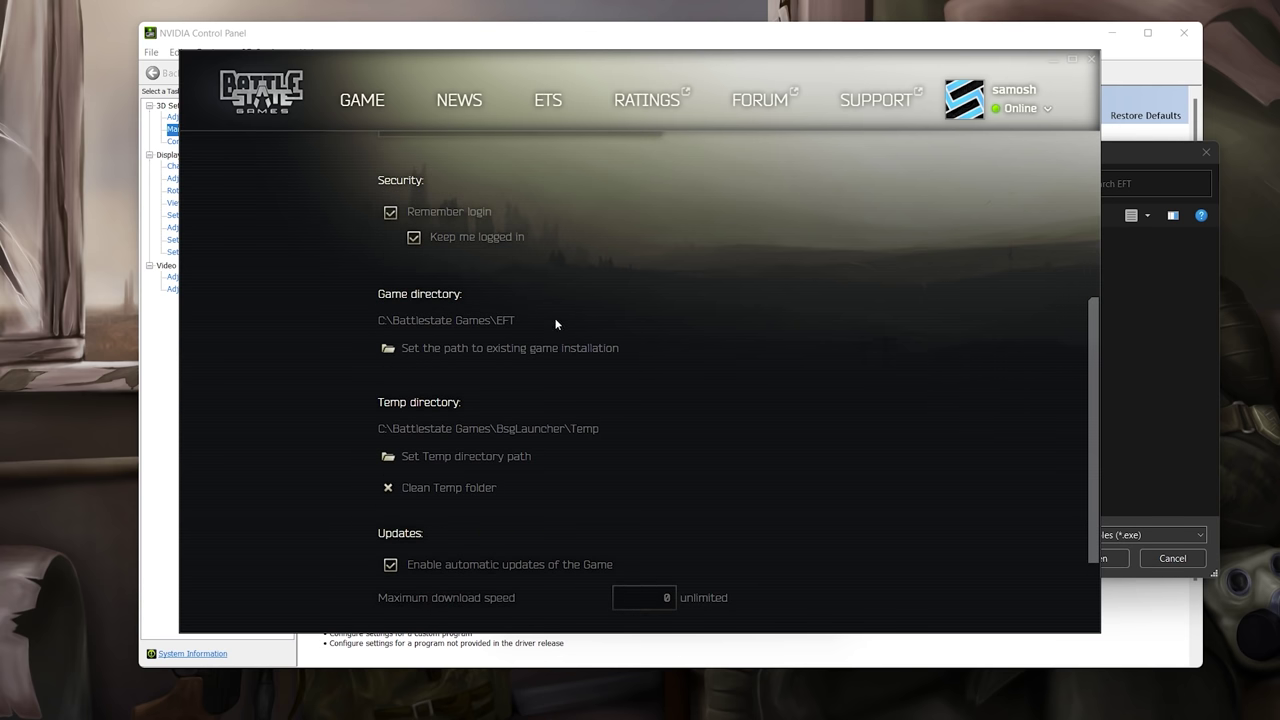
pyautogui.click(1092, 66)
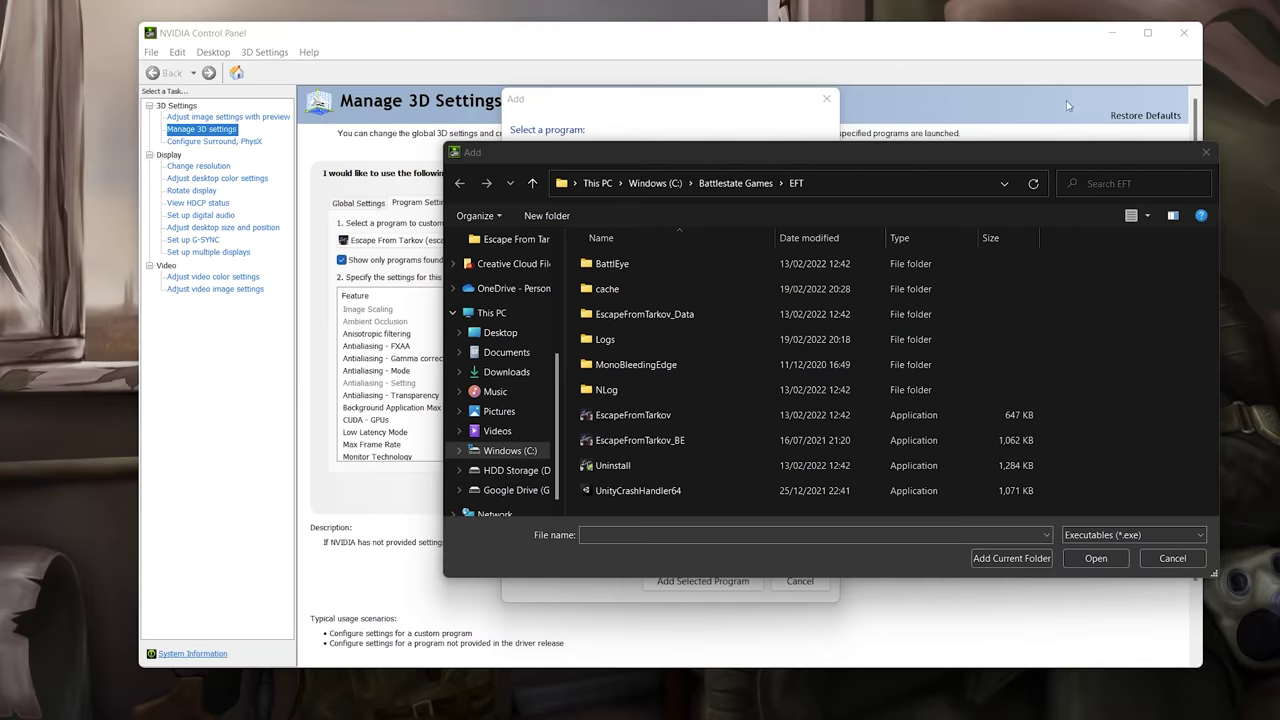
pyautogui.doubleClick(636, 419)
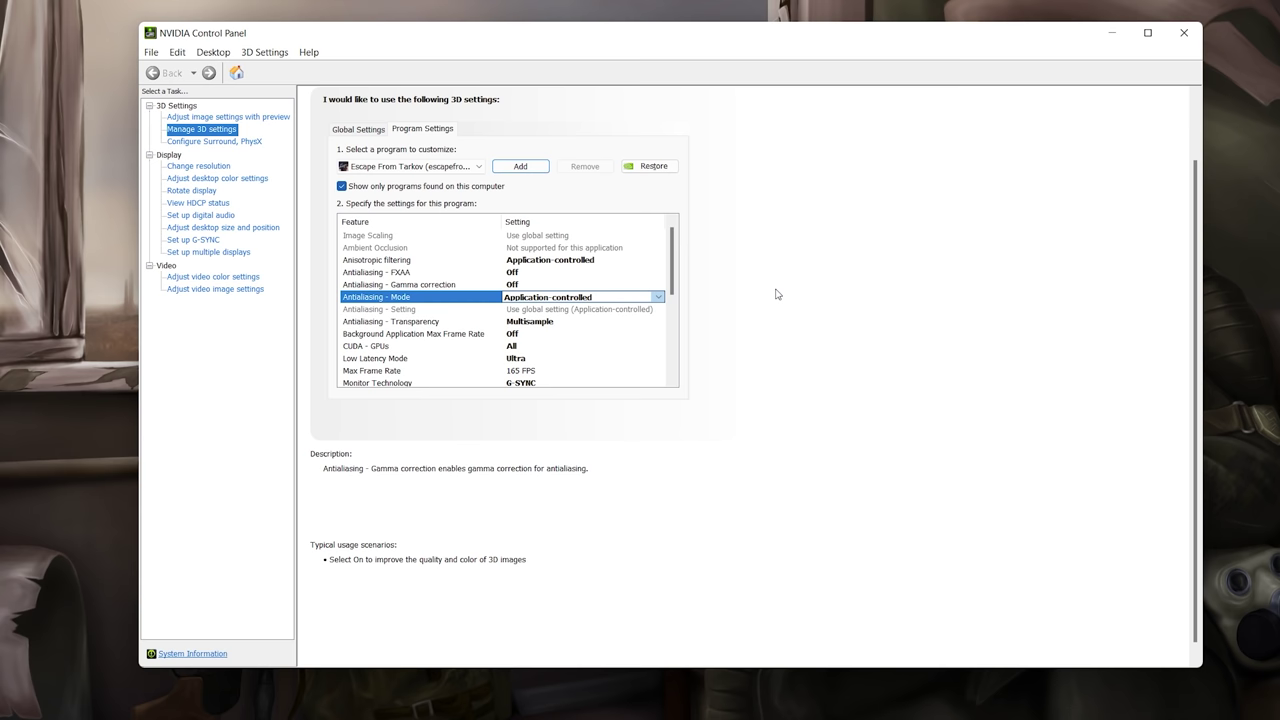
# Step: Review the anisotropic filtering, antialiasing gamma correction and antialiasing mode settings for Escape From Tarkov
pyautogui.moveTo(673, 262)
pyautogui.mouseDown()
pyautogui.moveTo(680, 341)
pyautogui.moveTo(680, 240)
pyautogui.mouseUp()
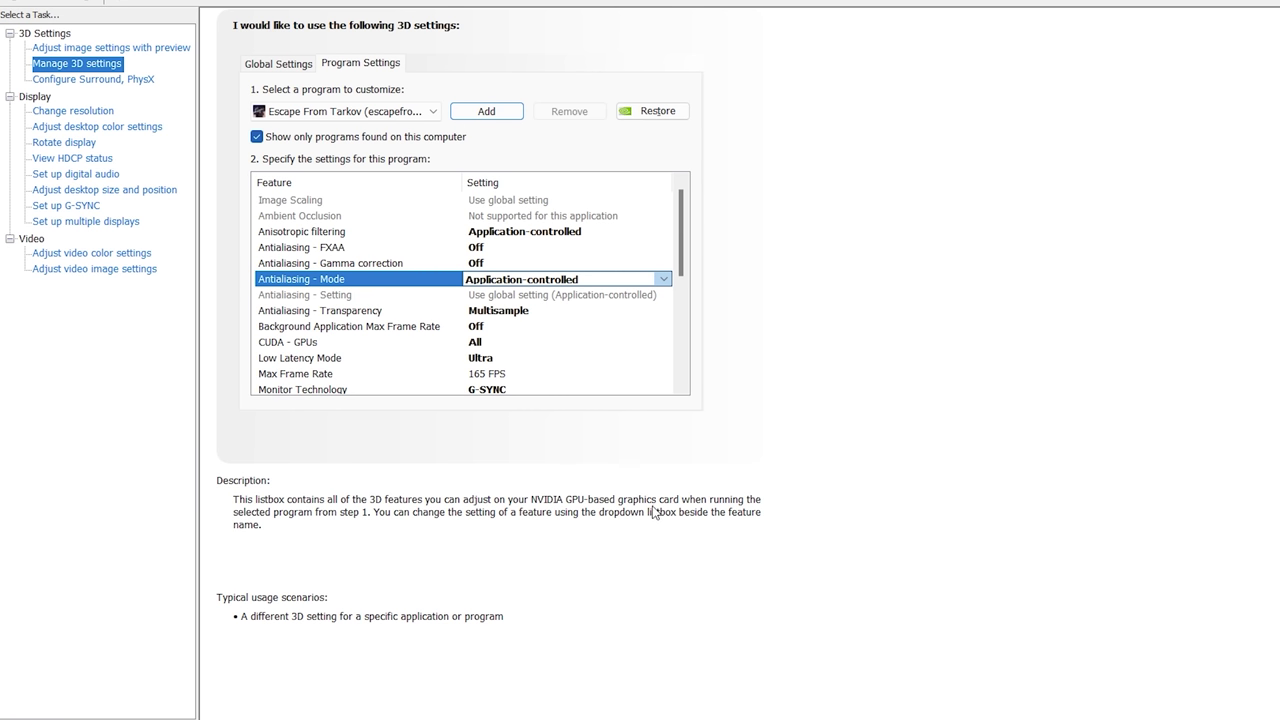
pyautogui.moveTo(520, 232)
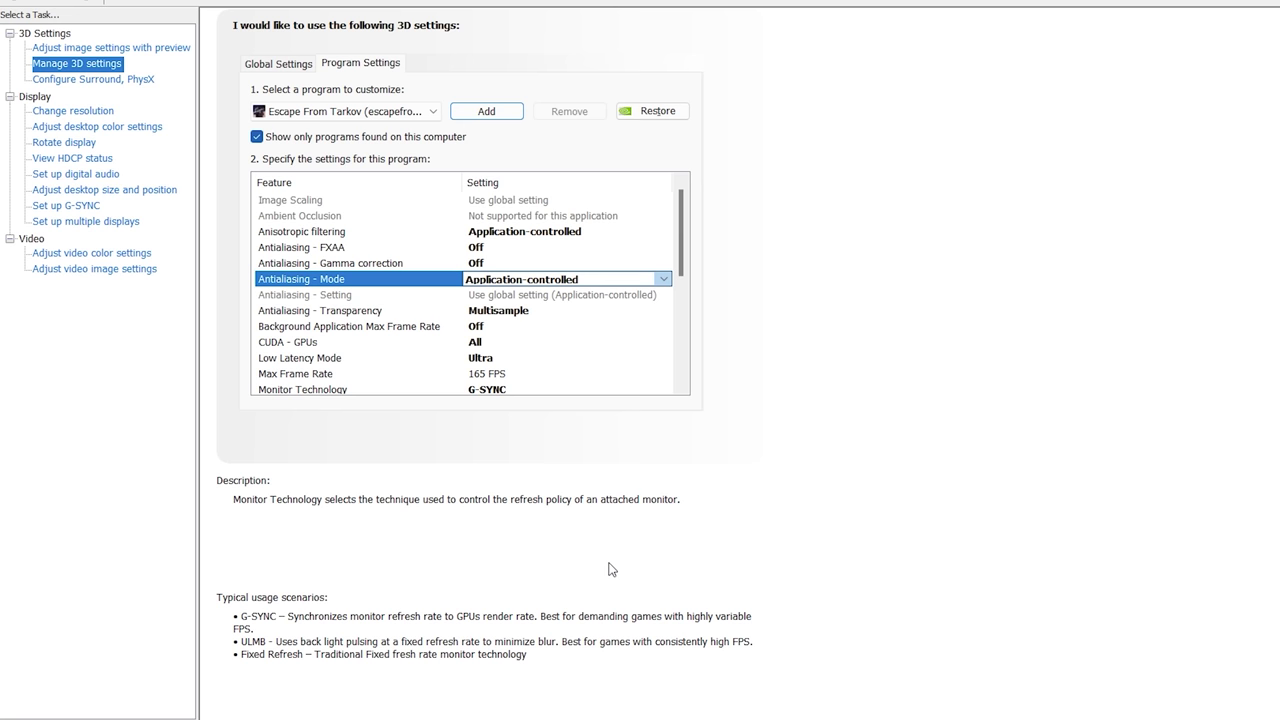
pyautogui.moveTo(352, 236)
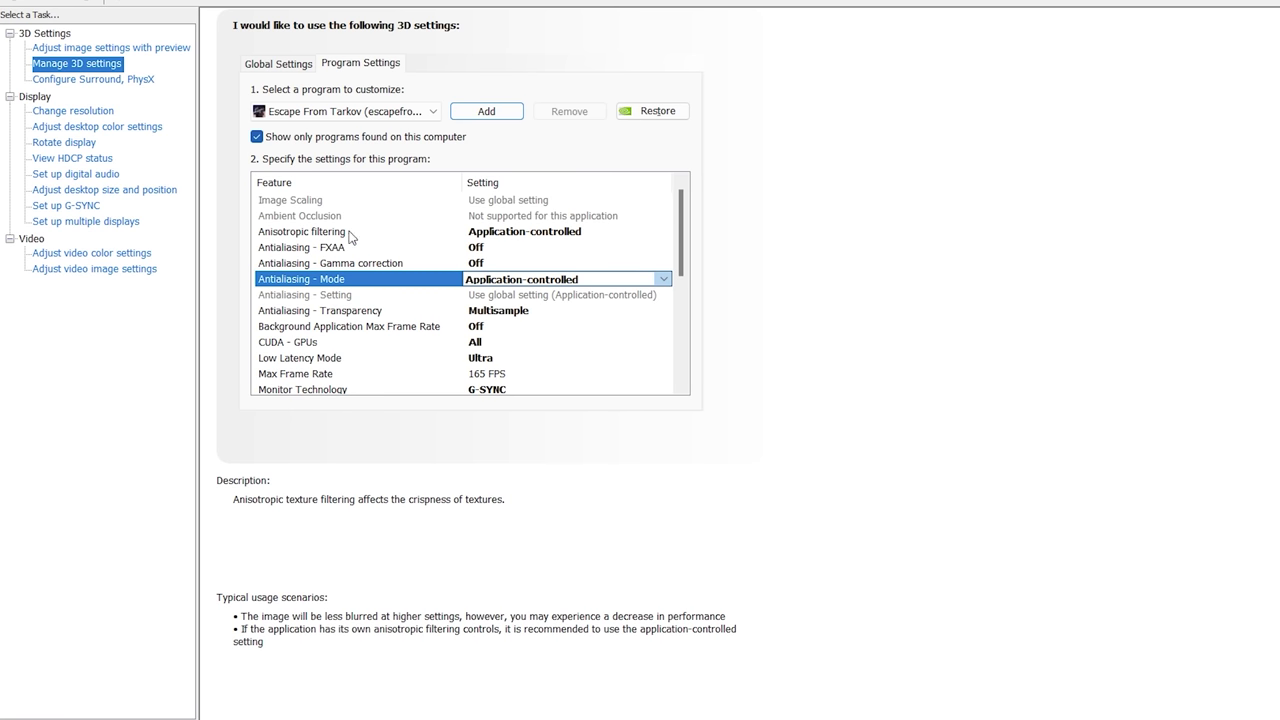
pyautogui.click(578, 241)
pyautogui.click(580, 243)
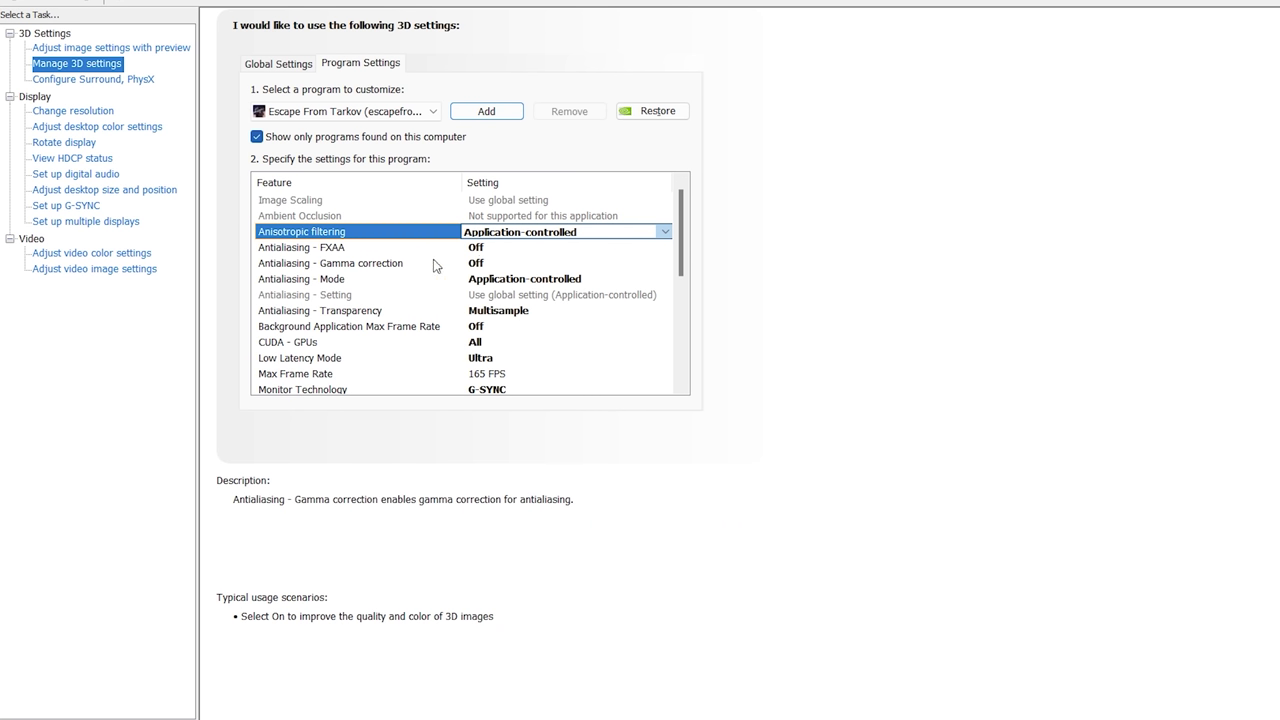
pyautogui.click(487, 265)
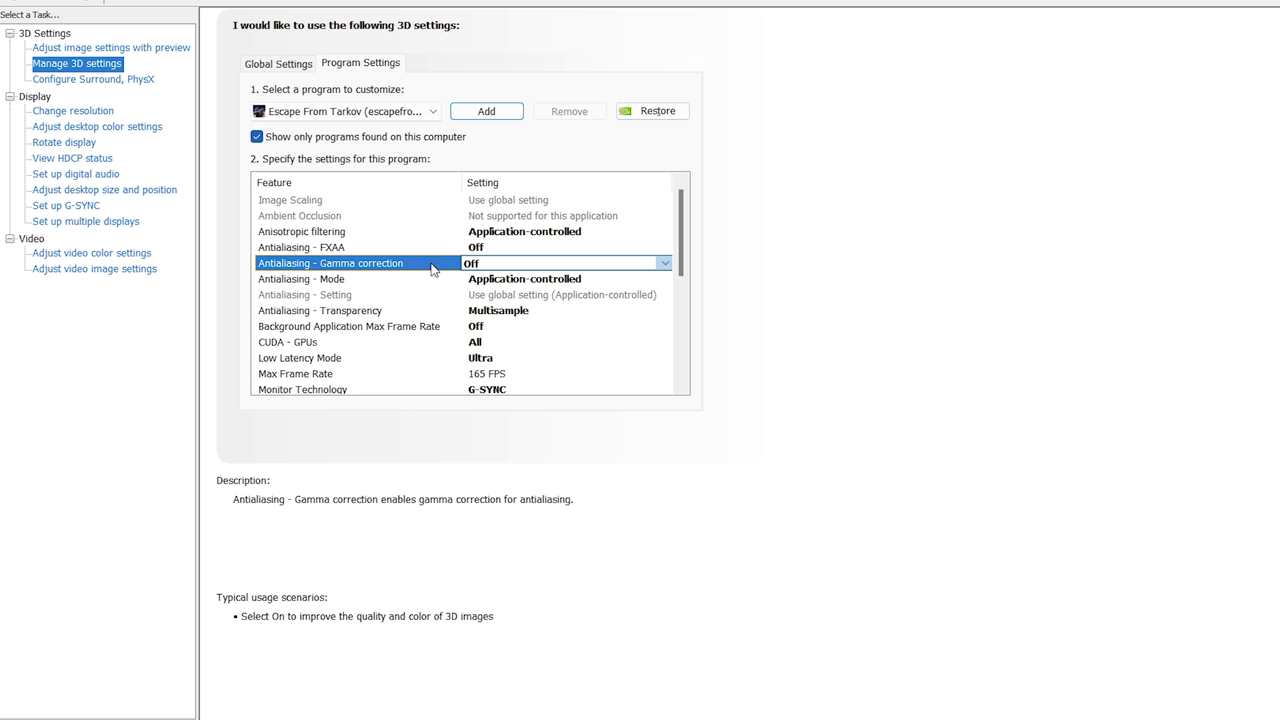
pyautogui.click(448, 280)
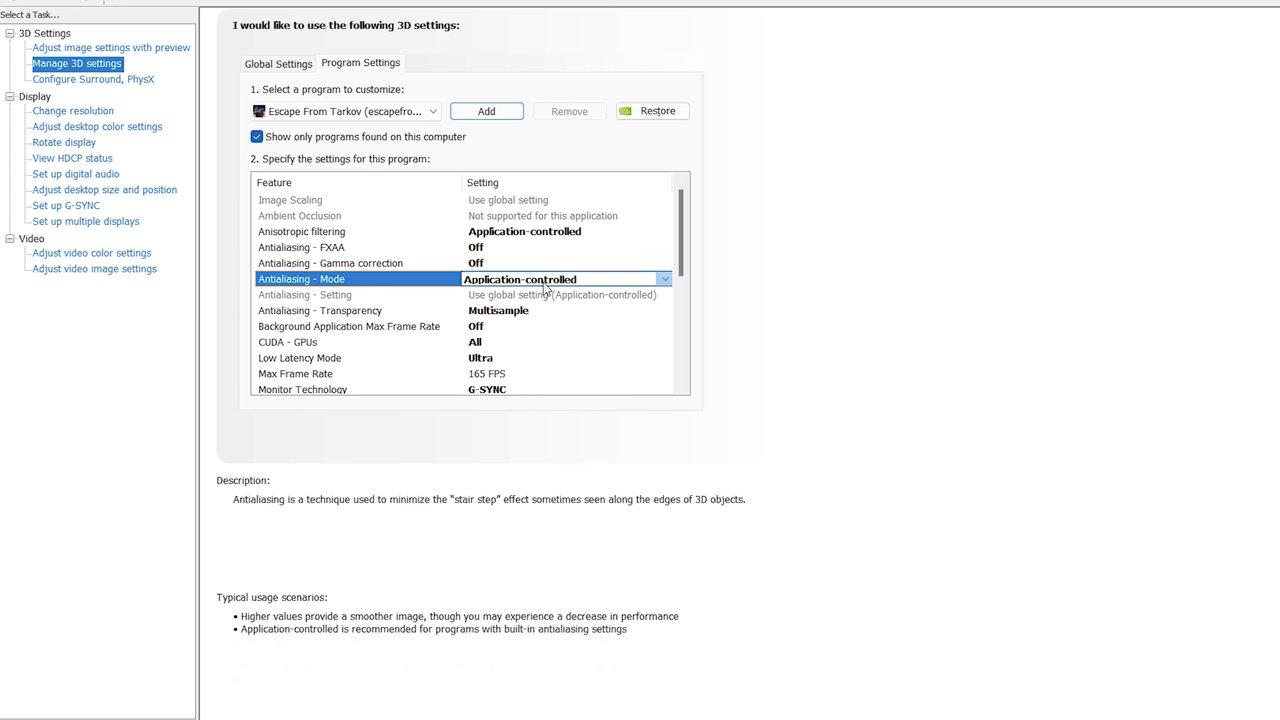
# Step: Show the available options for the Antialiasing - Transparency setting
pyautogui.click(372, 314)
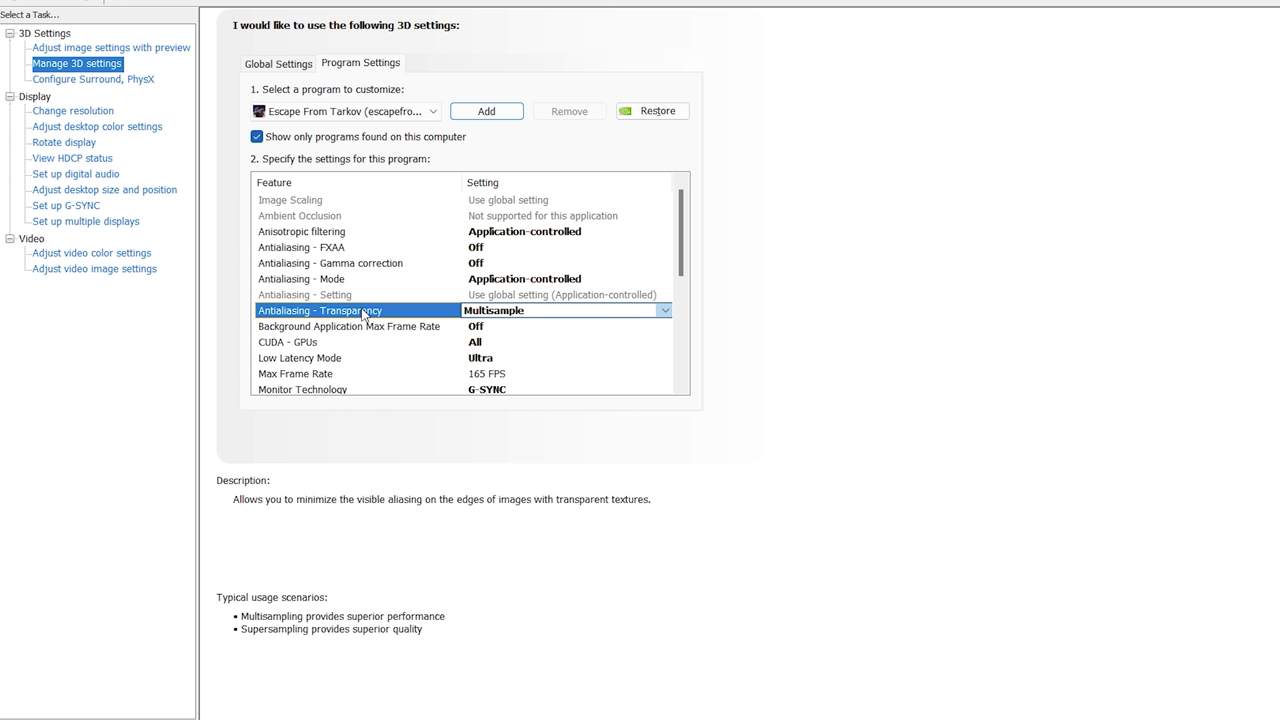
pyautogui.click(505, 312)
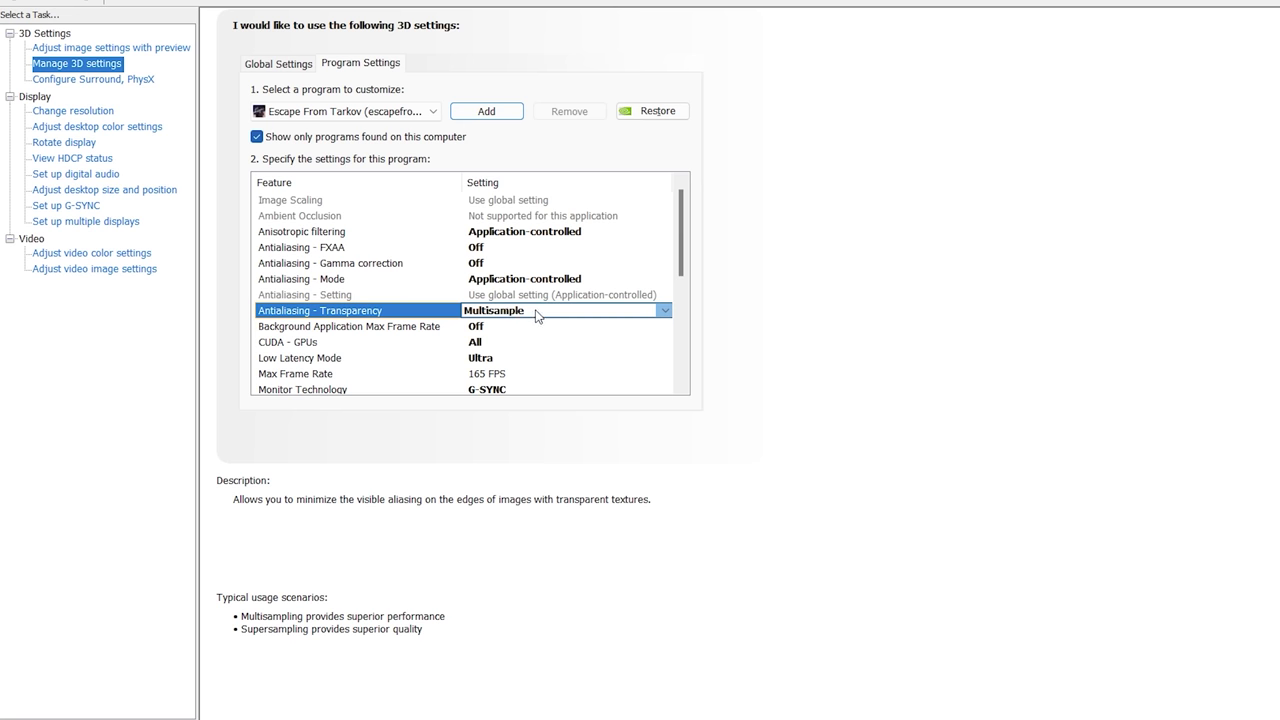
pyautogui.click(537, 312)
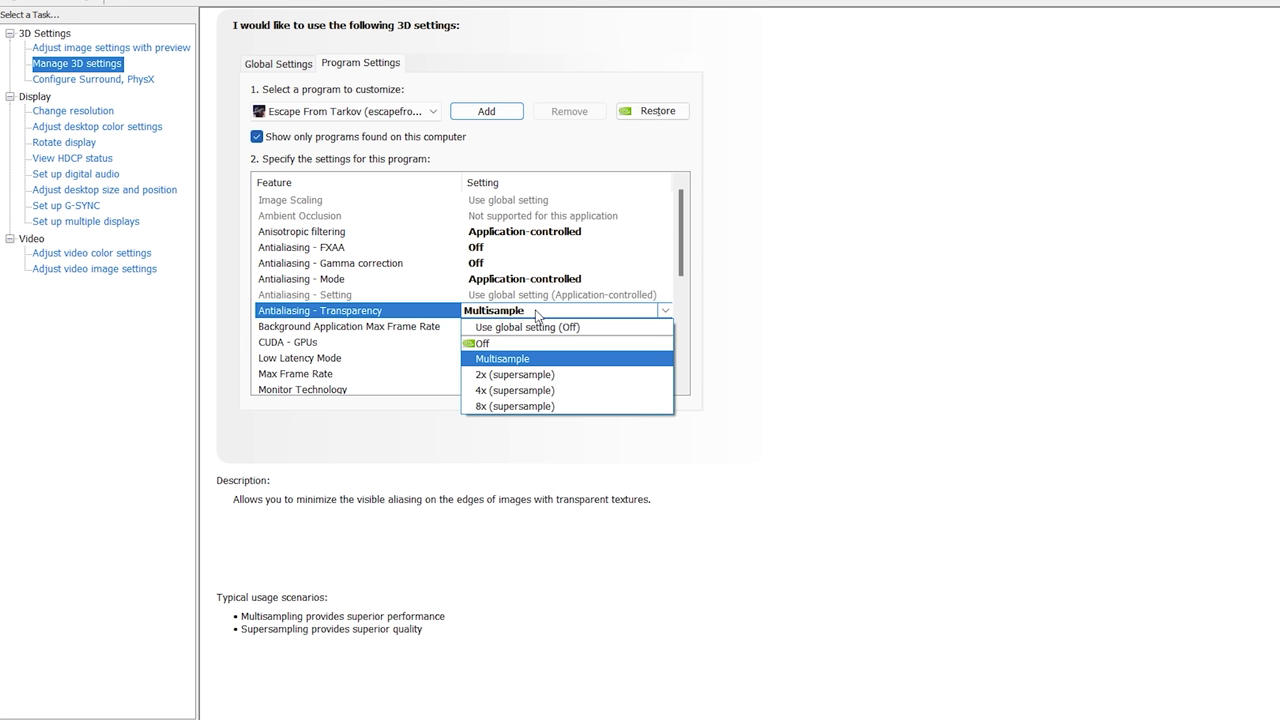
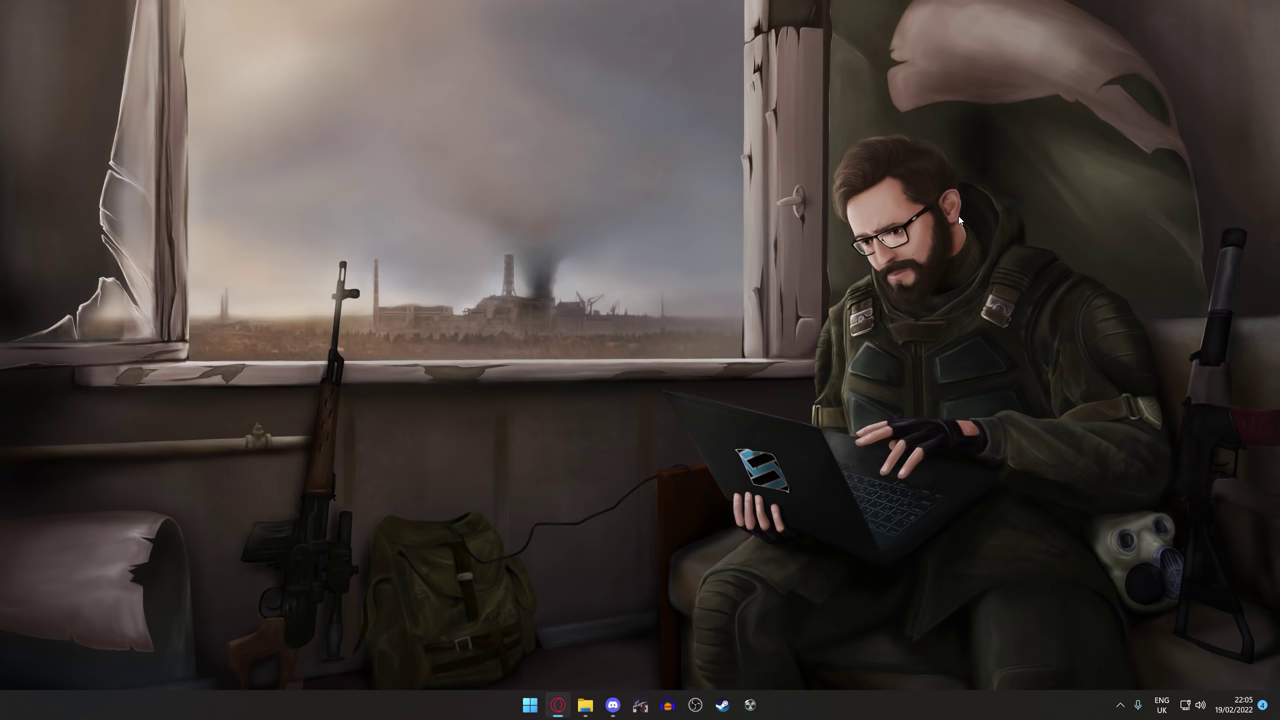
# Step: Switch to Task Manager and look through the running apps and background processes
pyautogui.hotkey('ctrl', 'shift', 'Escape')
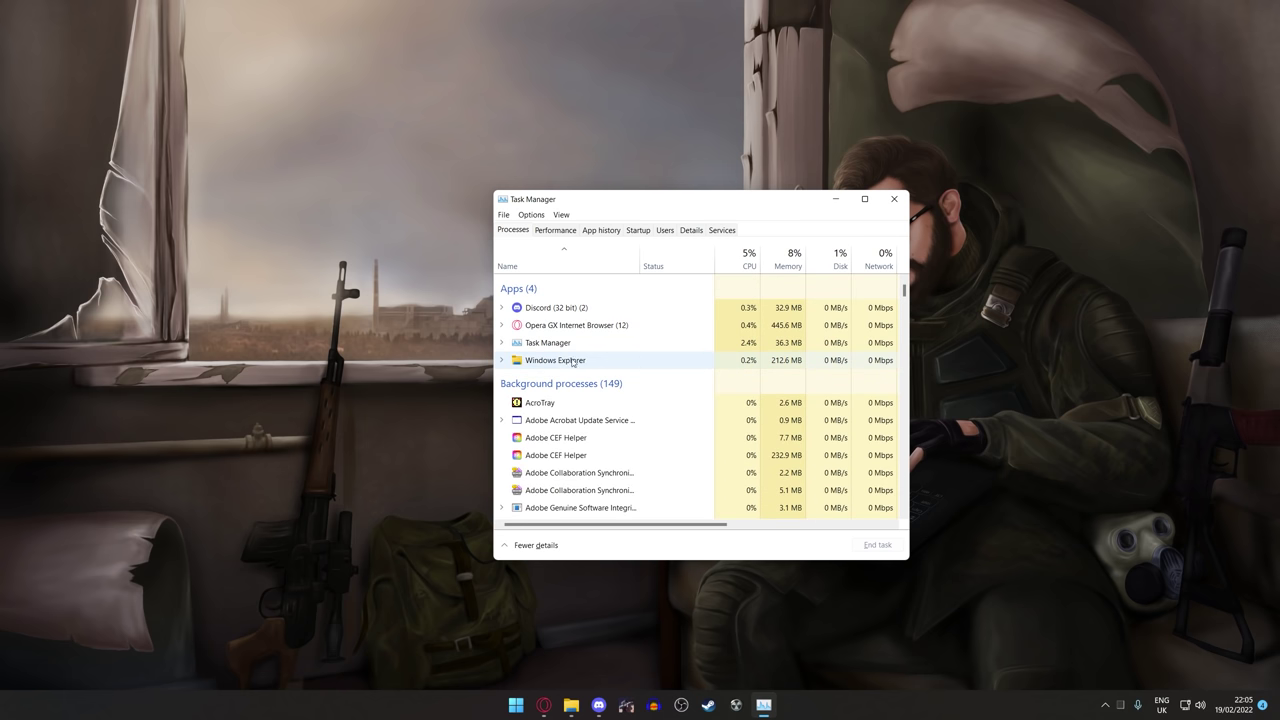
pyautogui.scroll(-2, 773, 349)
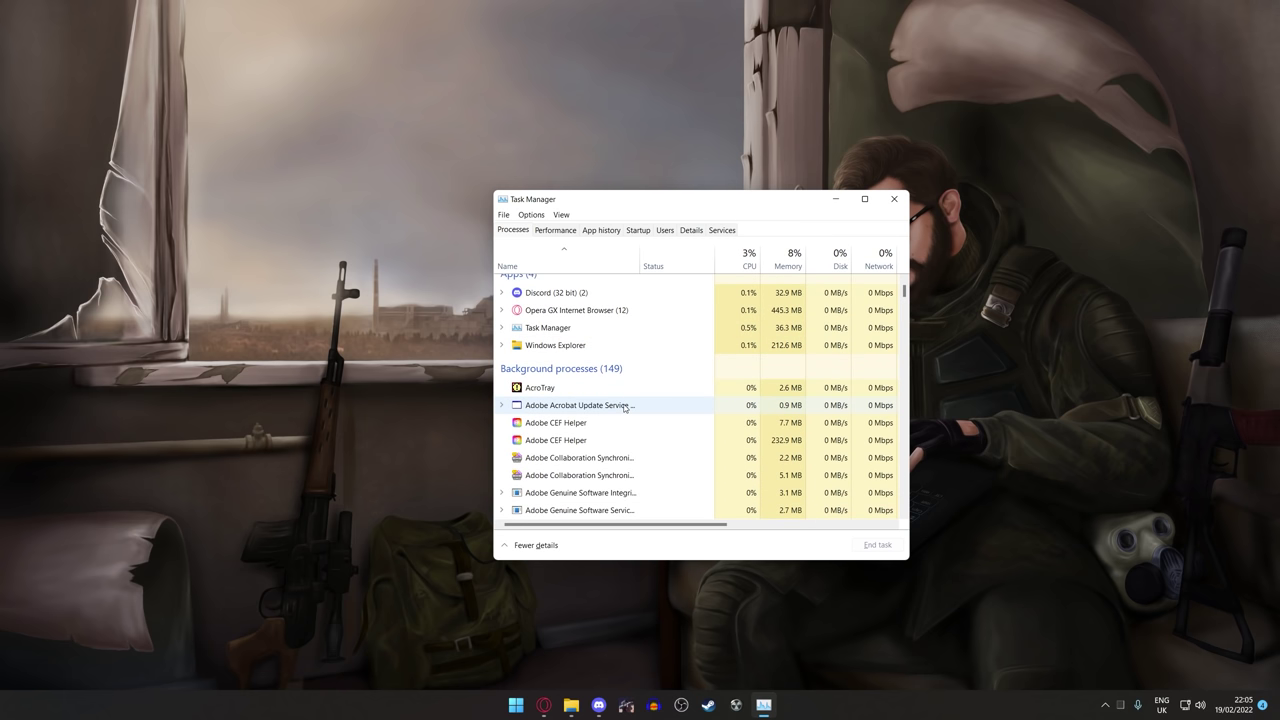
pyautogui.moveTo(903, 292); pyautogui.dragTo(885, 262)
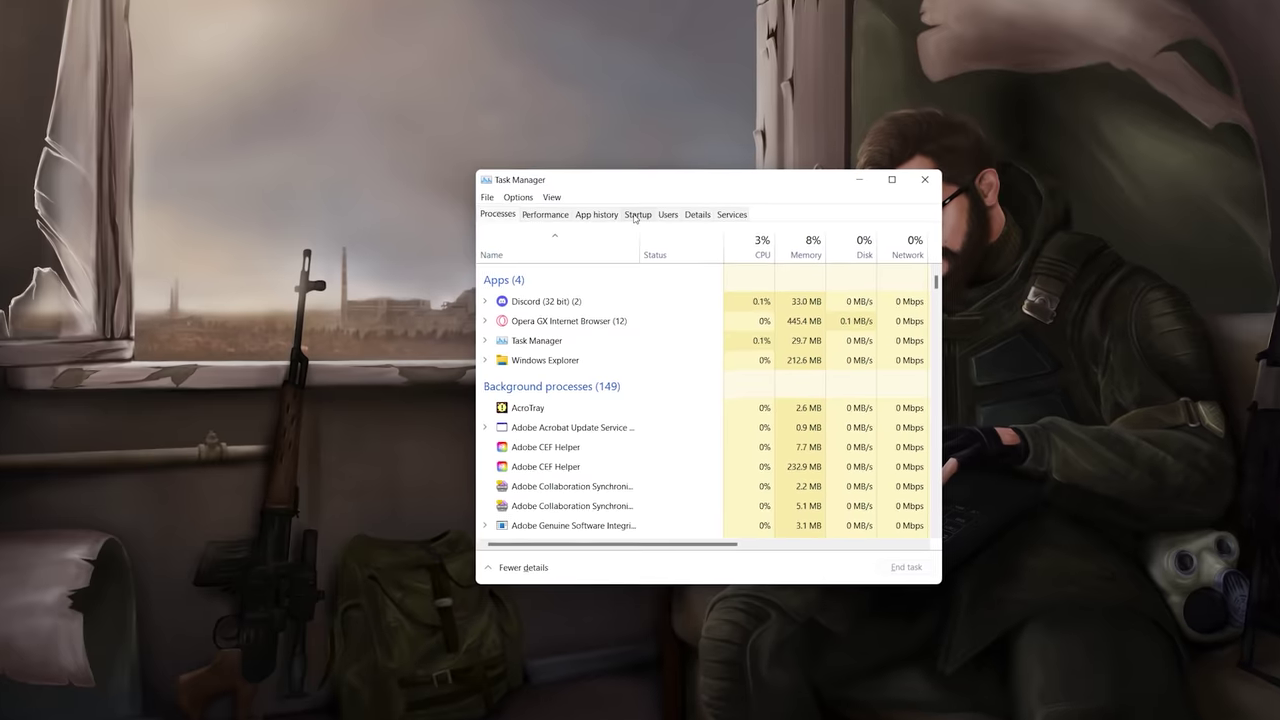
# Step: Disable Creative Cloud Desktop and BsgLauncher in the list of startup programs
pyautogui.click(635, 216)
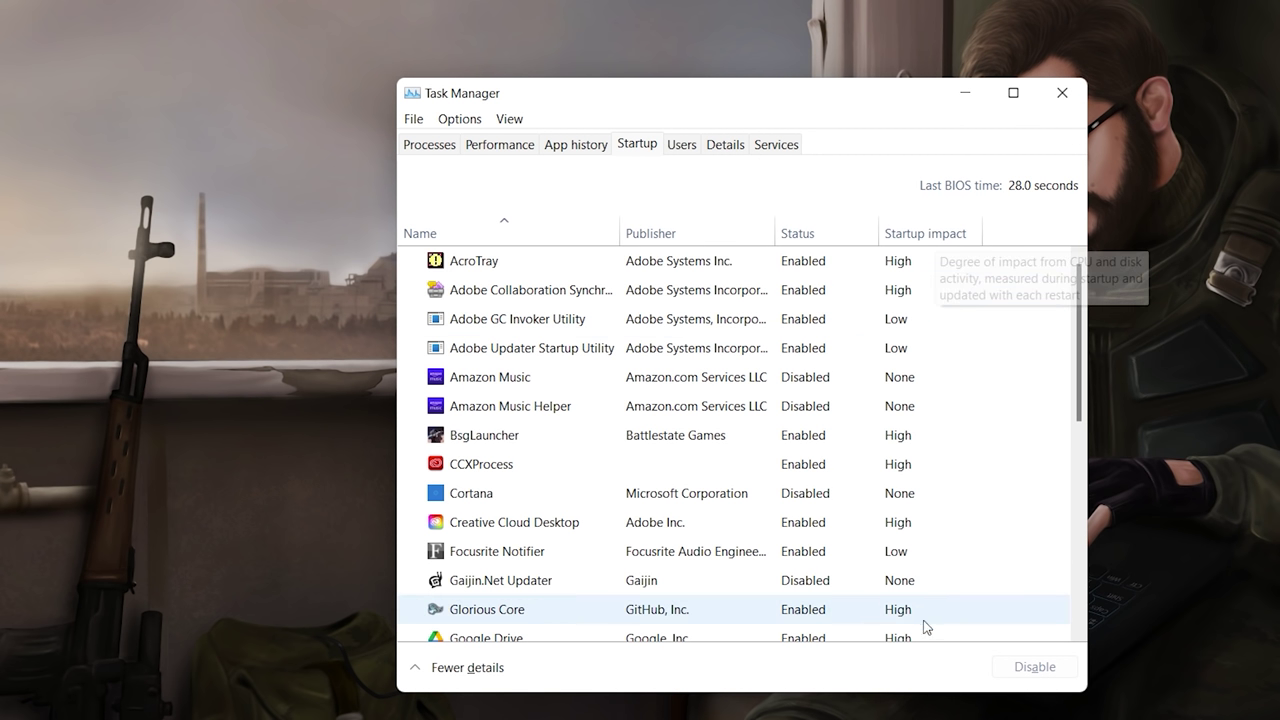
pyautogui.scroll(-1, 1078, 425)
pyautogui.moveTo(1078, 425); pyautogui.dragTo(1073, 380)
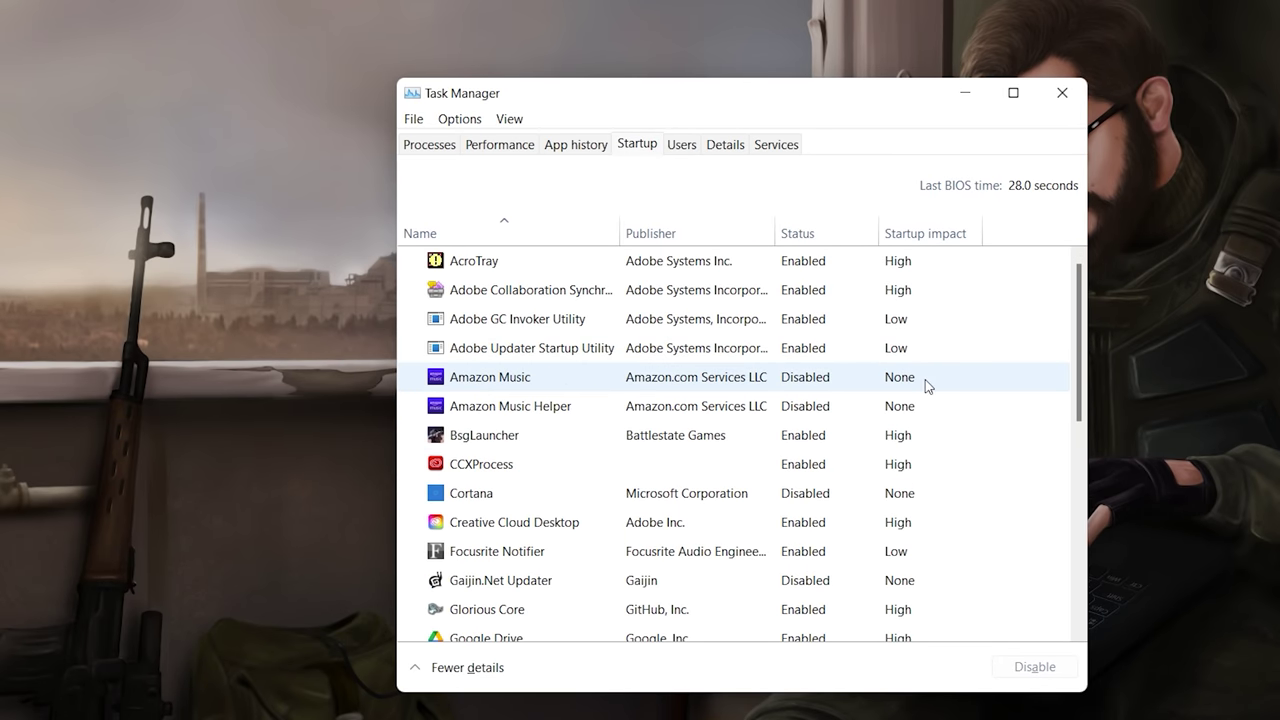
pyautogui.moveTo(1080, 340); pyautogui.dragTo(1062, 257)
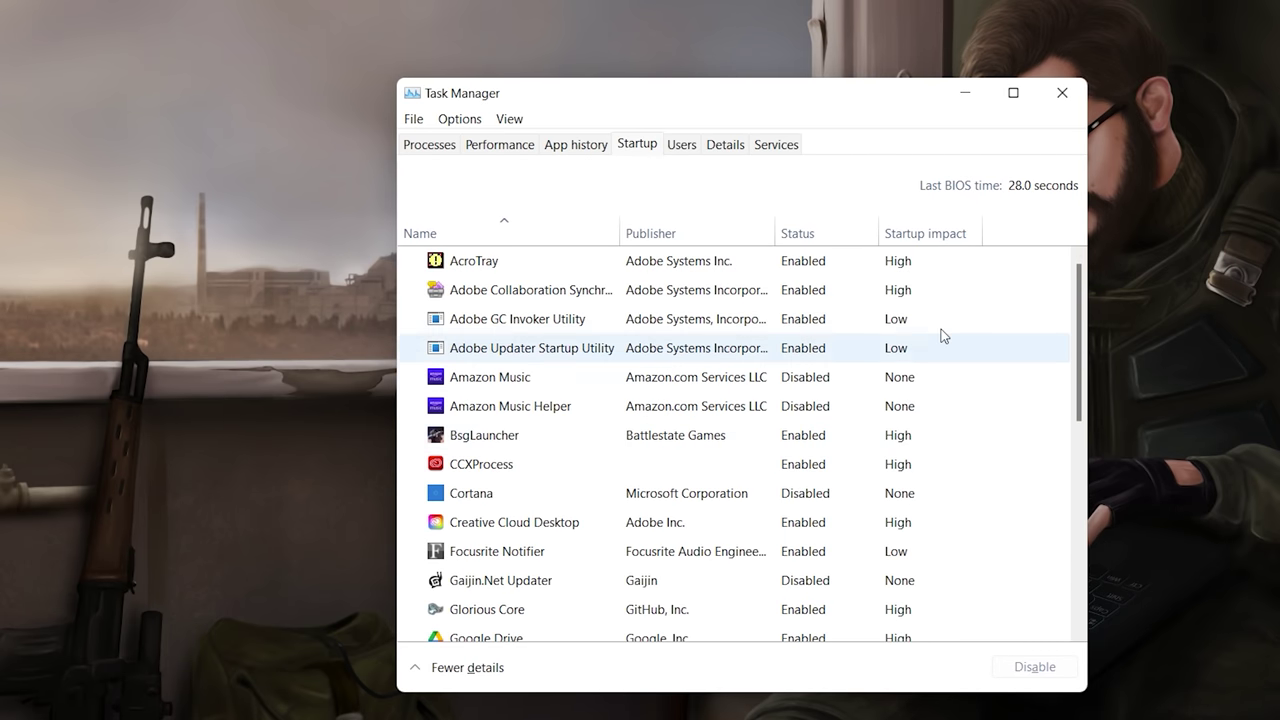
pyautogui.rightClick(485, 528)
pyautogui.click(551, 561)
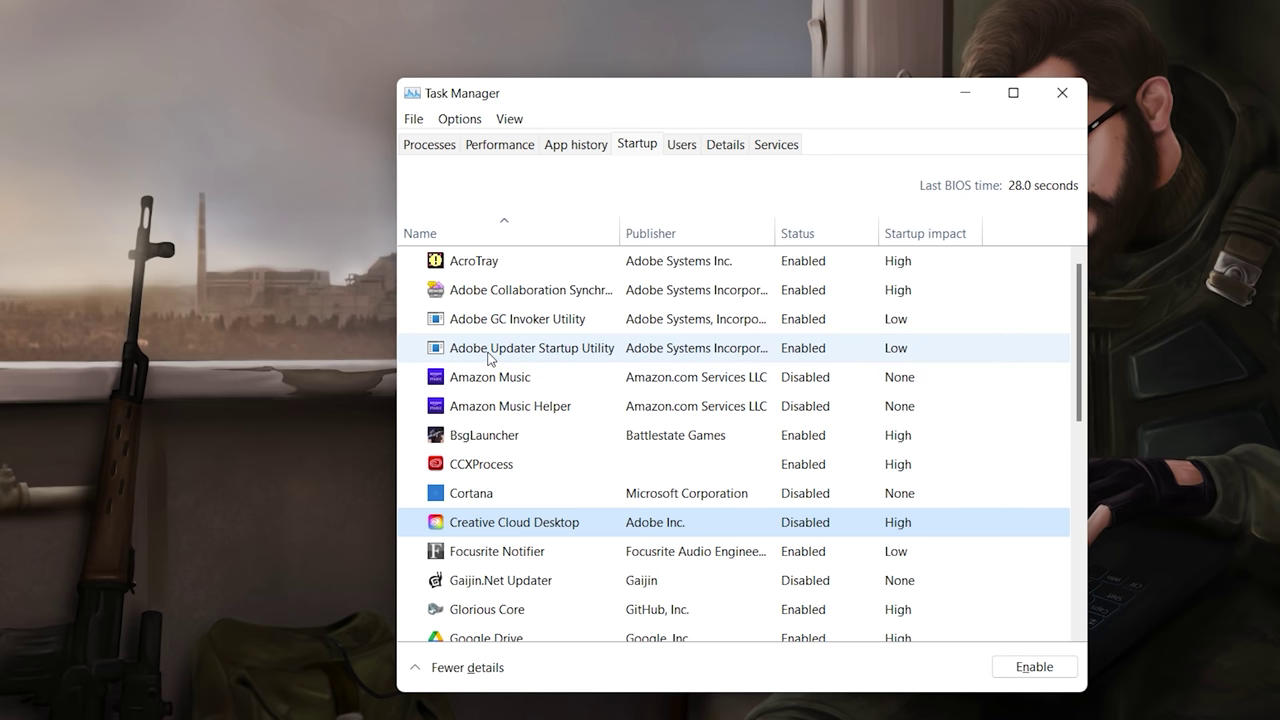
pyautogui.rightClick(481, 447)
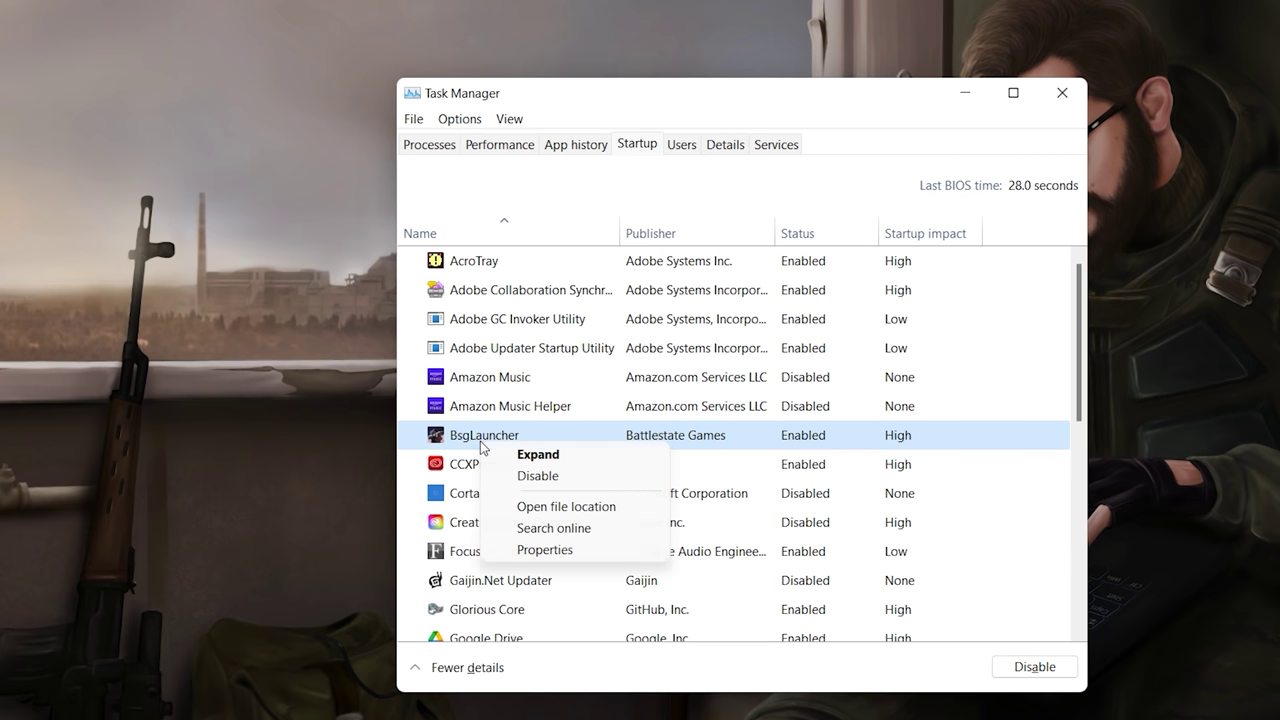
pyautogui.click(556, 486)
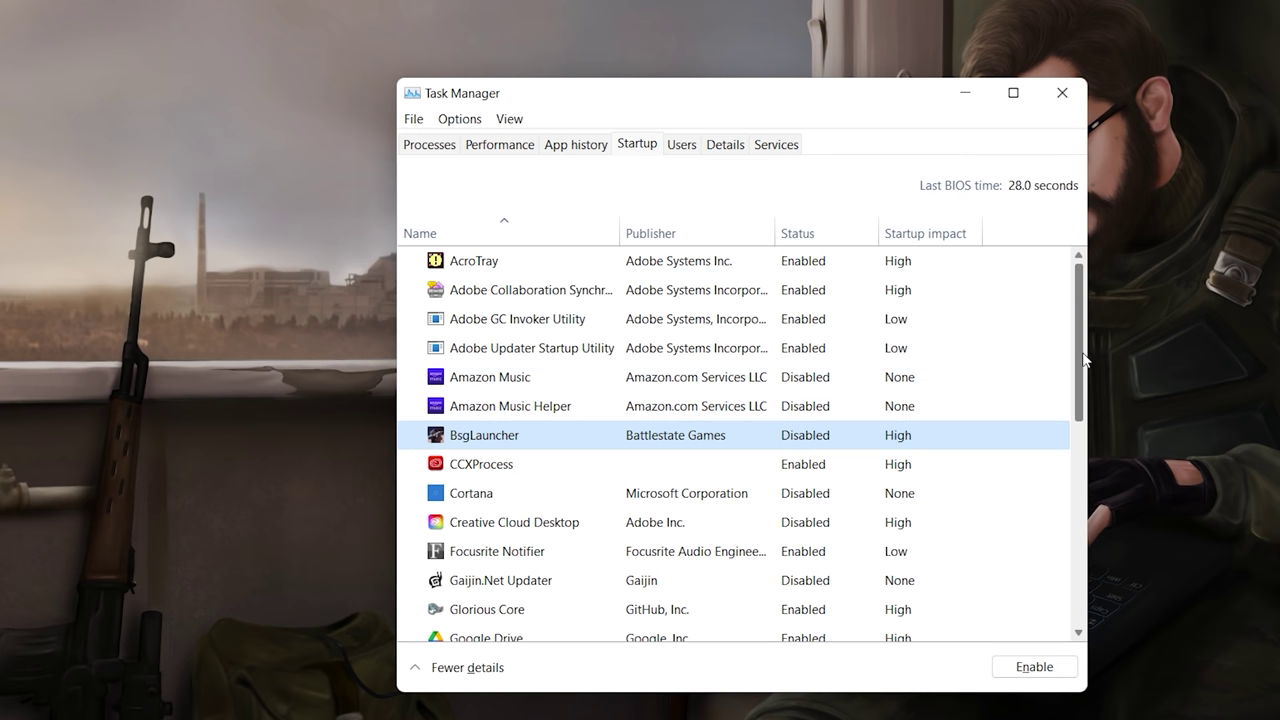
# Step: Look through the full list of startup programs and check their status and startup impact
pyautogui.scroll(-4, 893, 490)
pyautogui.scroll(1, 893, 490)
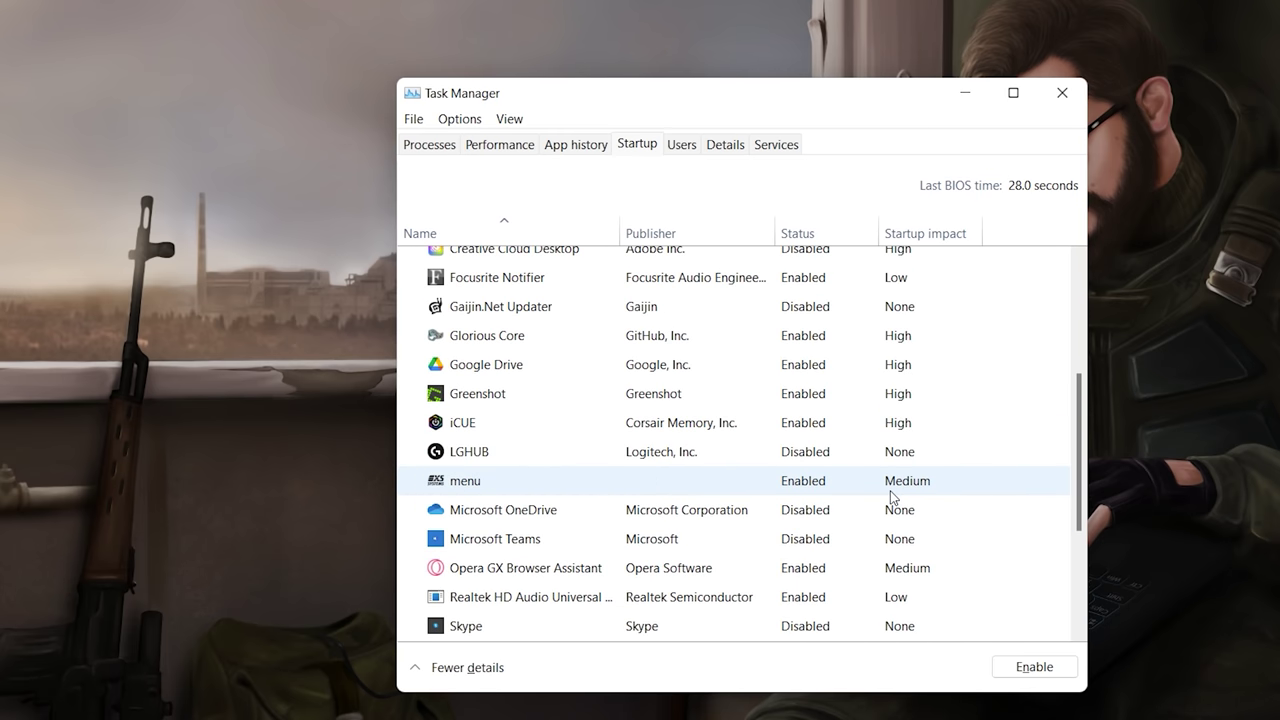
pyautogui.scroll(3, 893, 495)
pyautogui.scroll(-1, 670, 440)
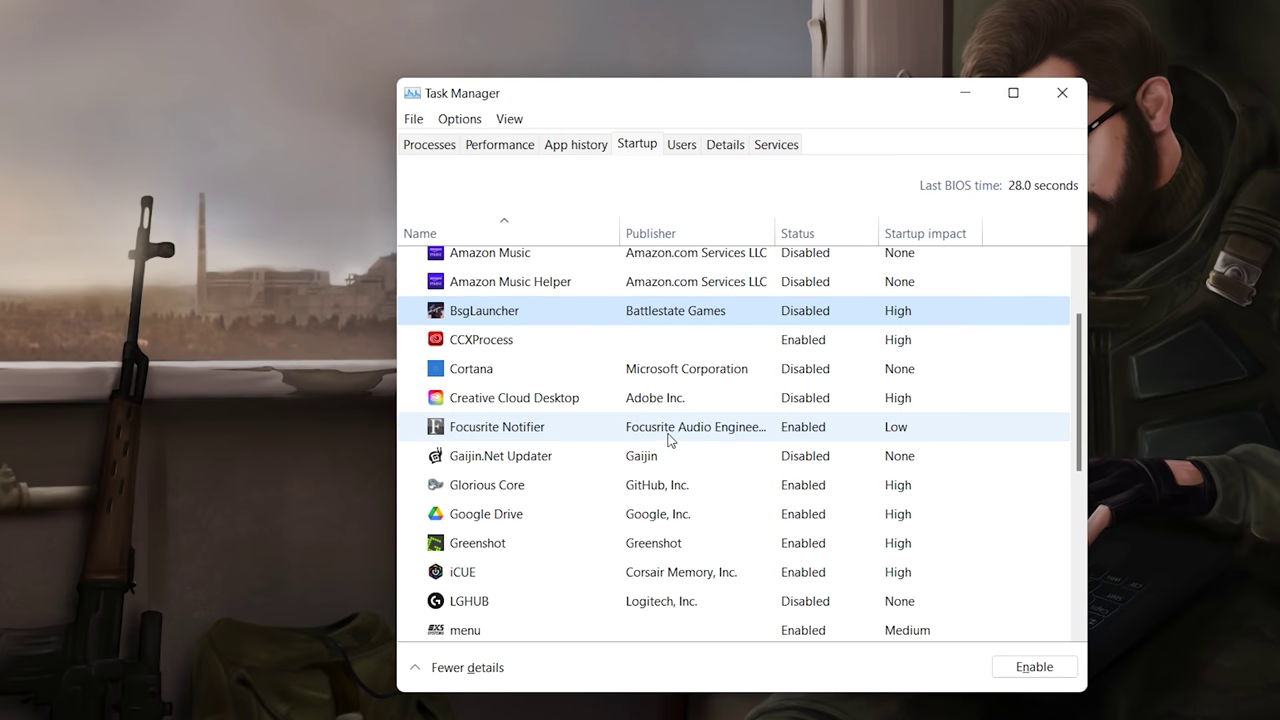
pyautogui.scroll(-4, 669, 440)
pyautogui.scroll(2, 704, 537)
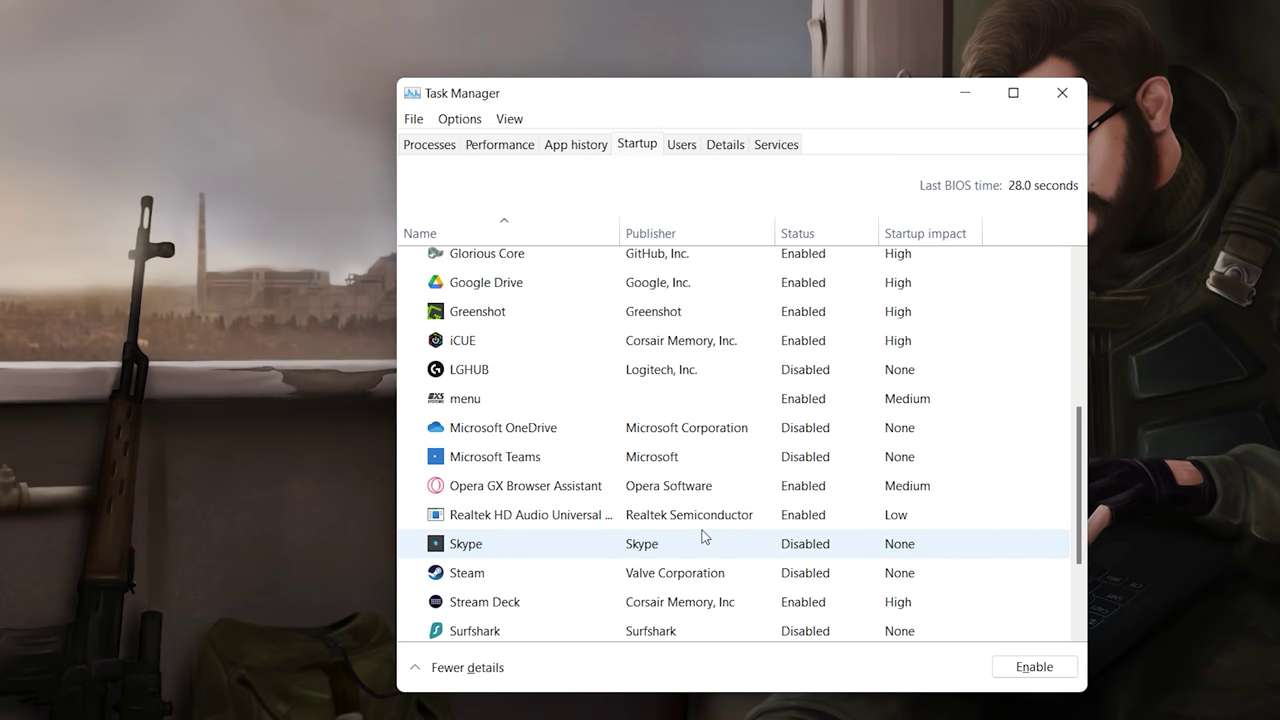
pyautogui.scroll(4, 704, 537)
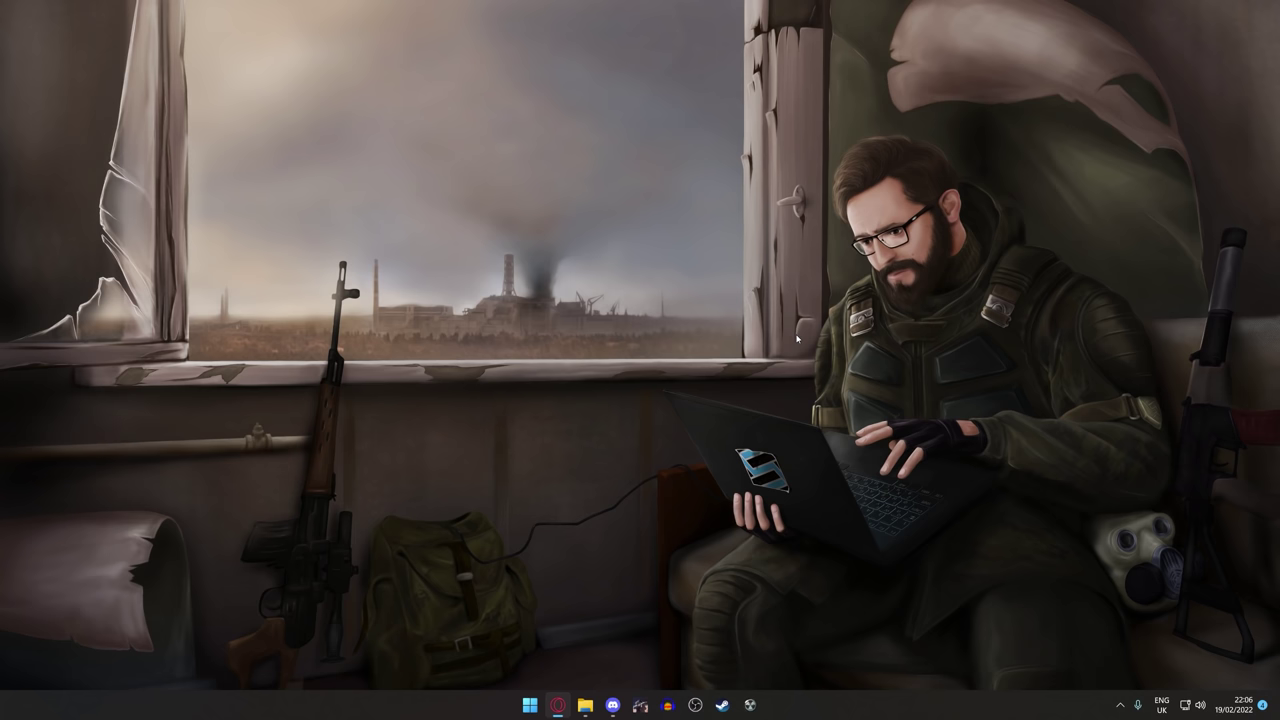
# Step: Search Windows for the storage settings, open them and go to the Storage Sense configuration
pyautogui.press('super')
pyautogui.write('store')
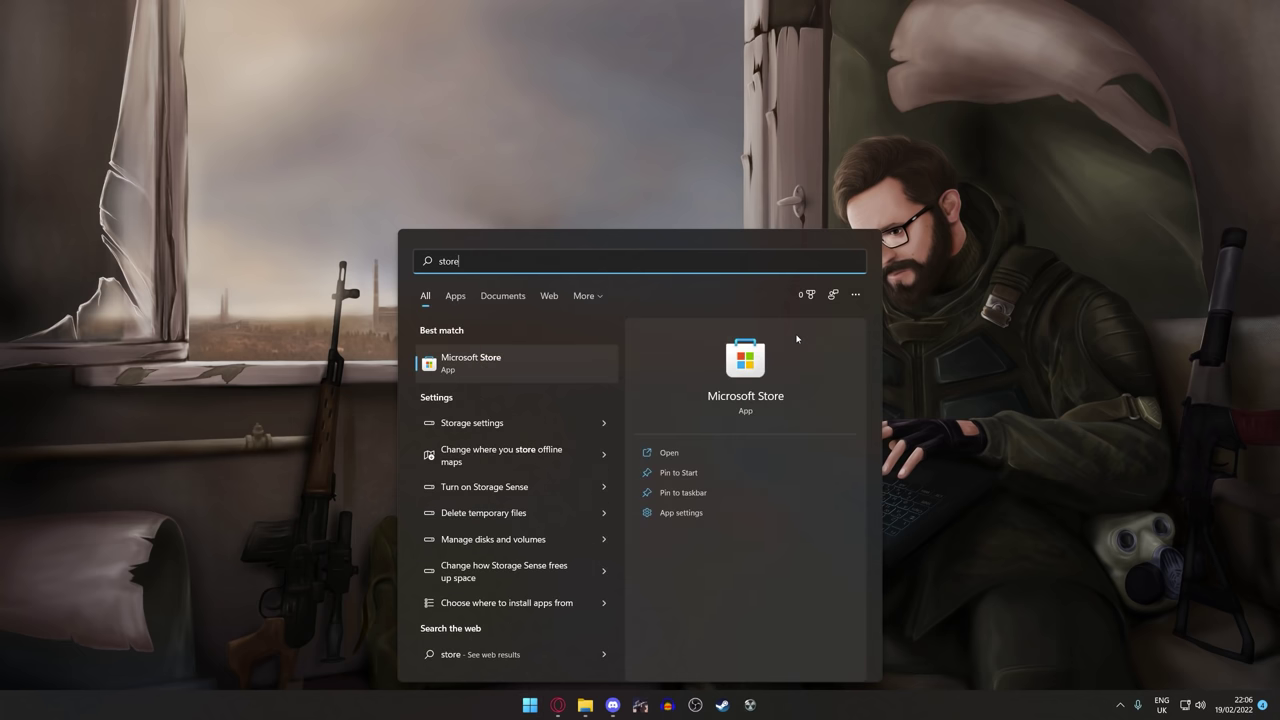
pyautogui.press('BackSpace')
pyautogui.write('age settings')
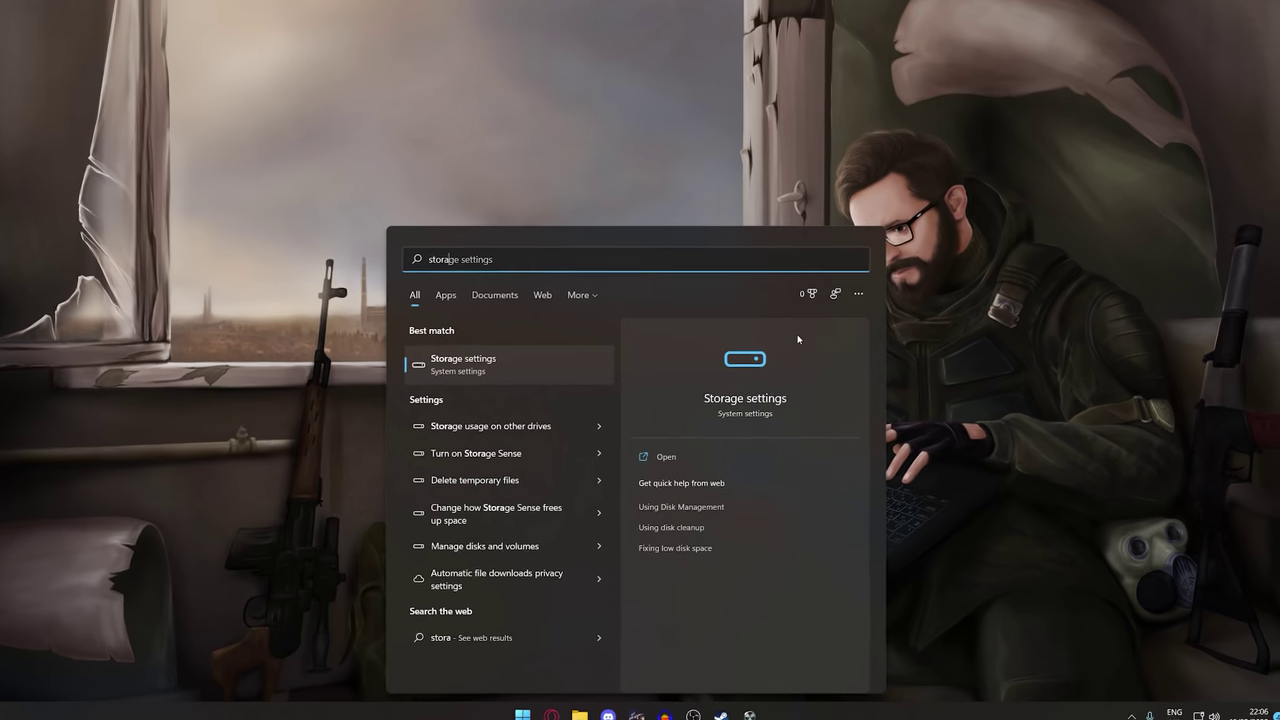
pyautogui.click(445, 381)
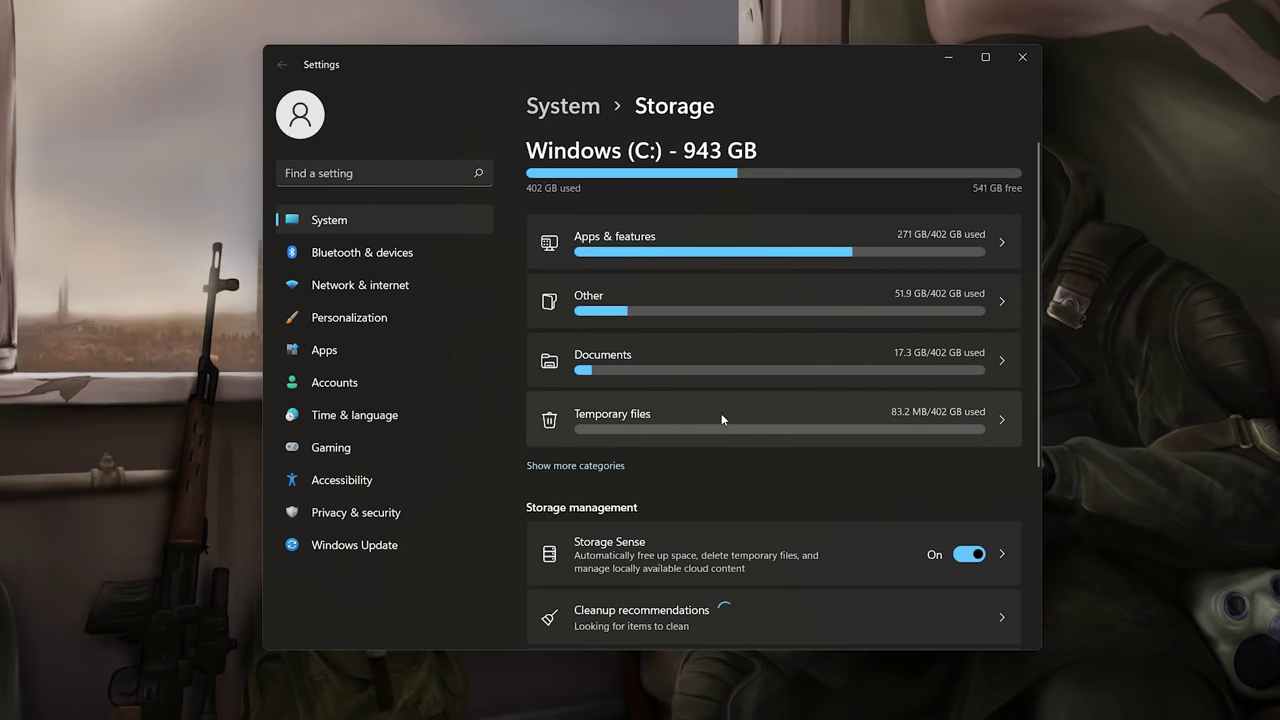
pyautogui.scroll(-3, 721, 413)
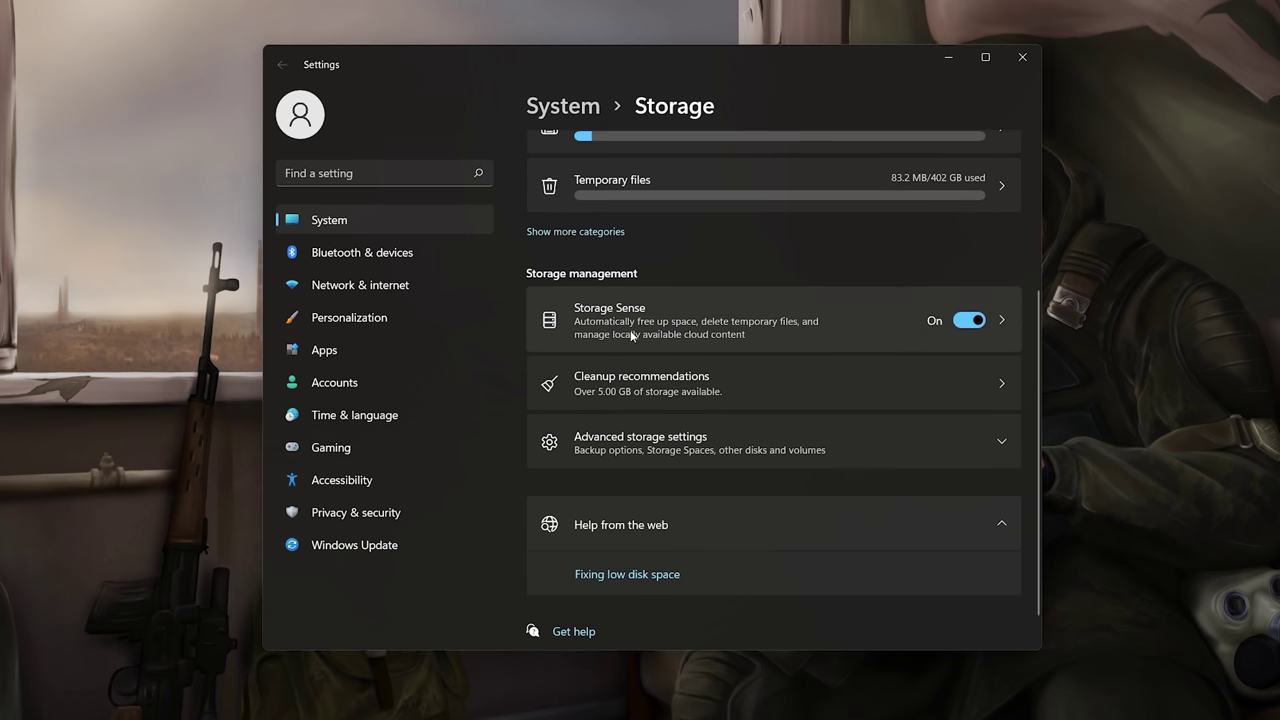
pyautogui.click(872, 327)
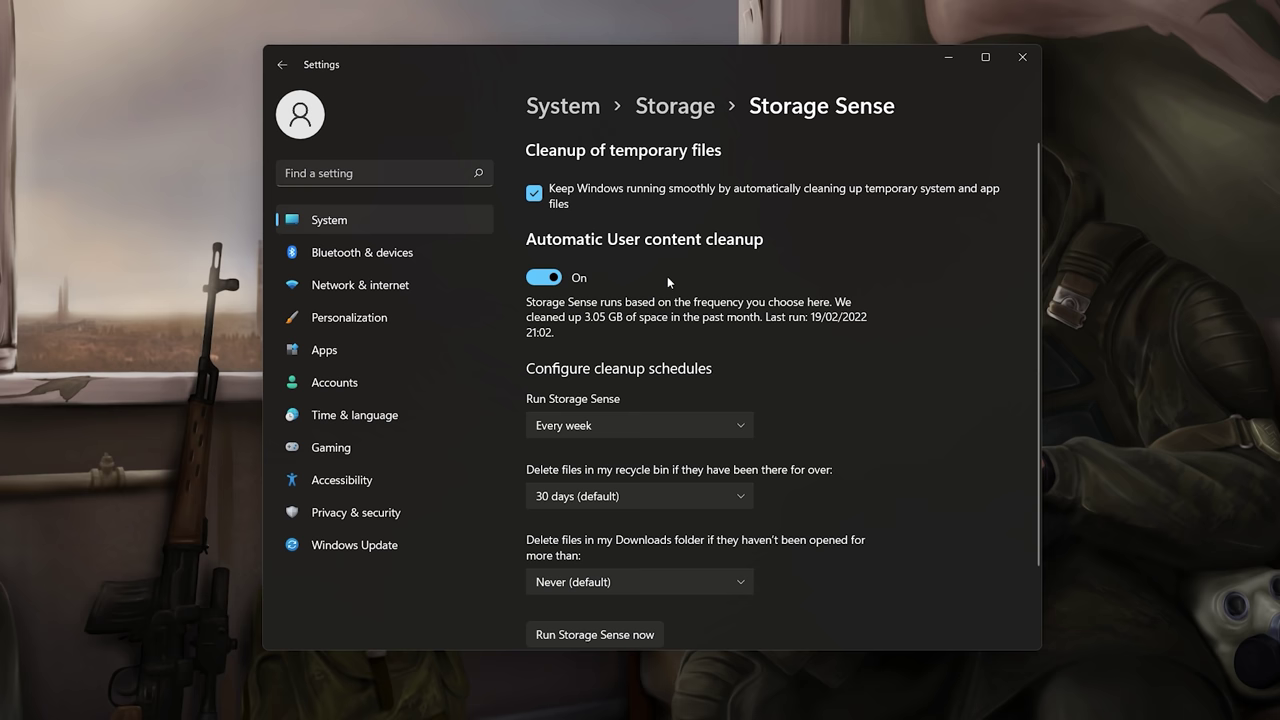
# Step: Review the Storage Sense cleanup schedules, including the run frequency and the Downloads folder deletion options
pyautogui.scroll(-2, 790, 357)
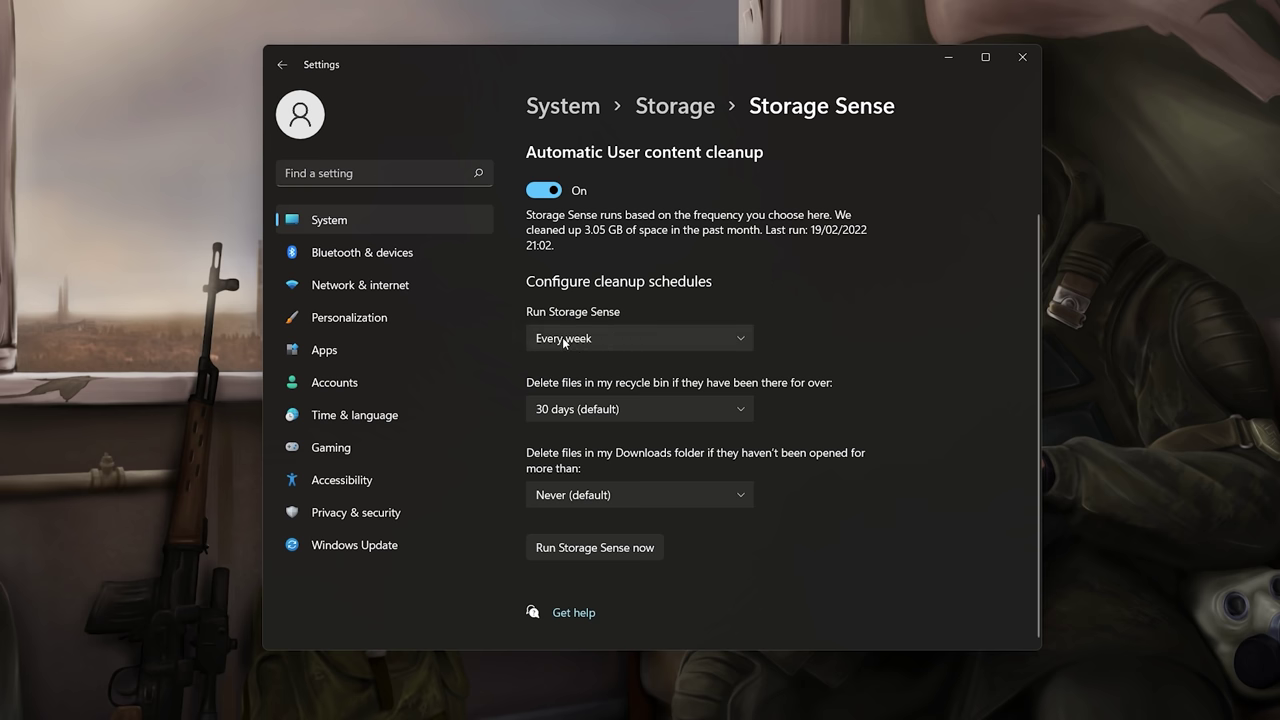
pyautogui.click(630, 344)
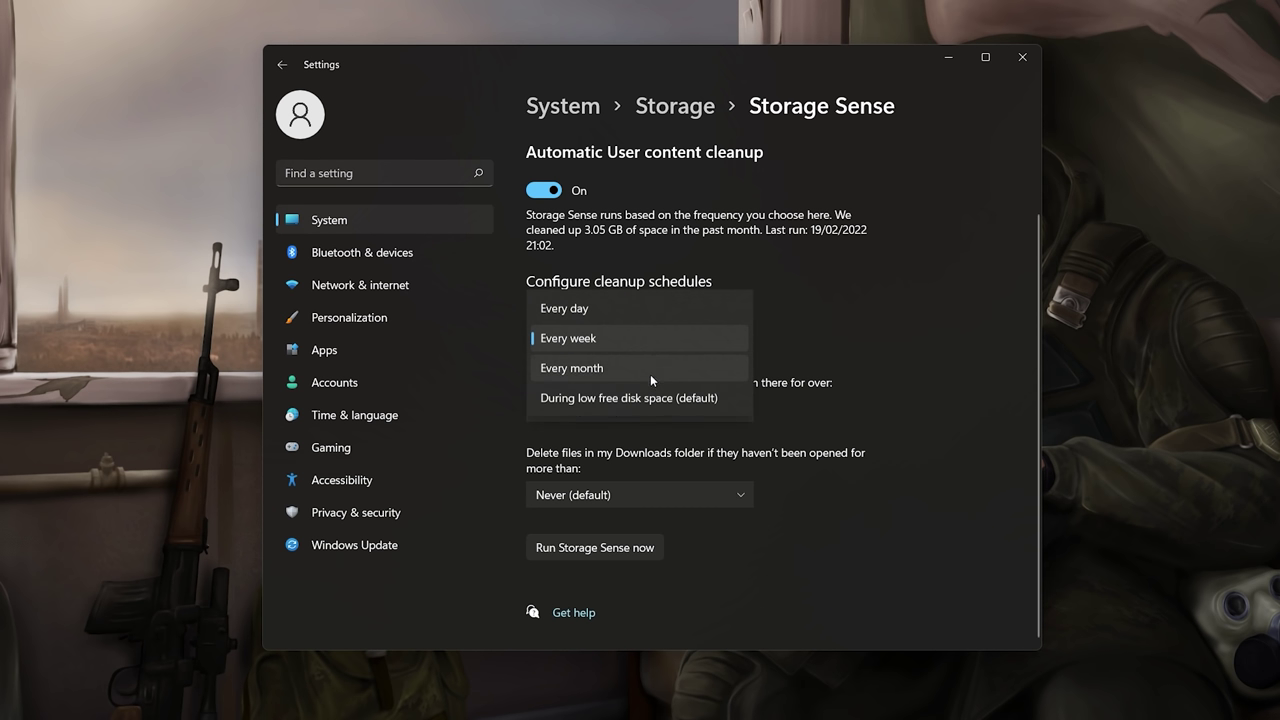
pyautogui.click(857, 322)
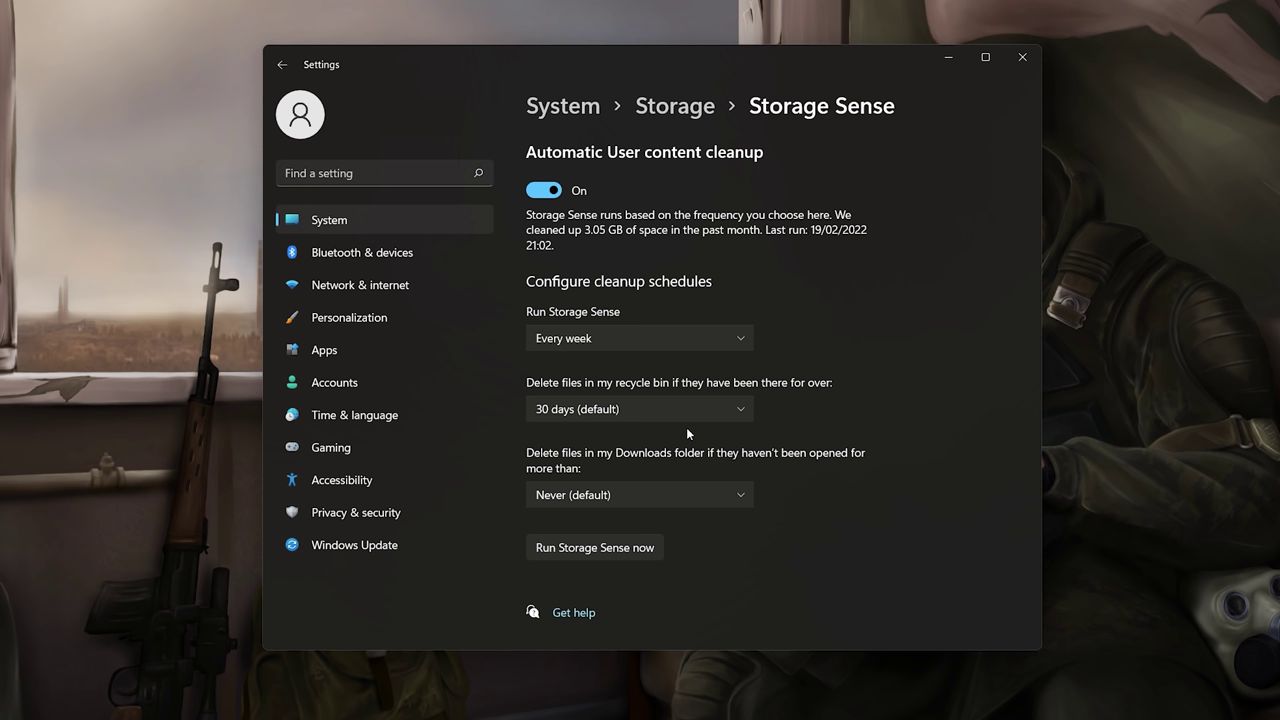
pyautogui.click(698, 494)
pyautogui.click(872, 537)
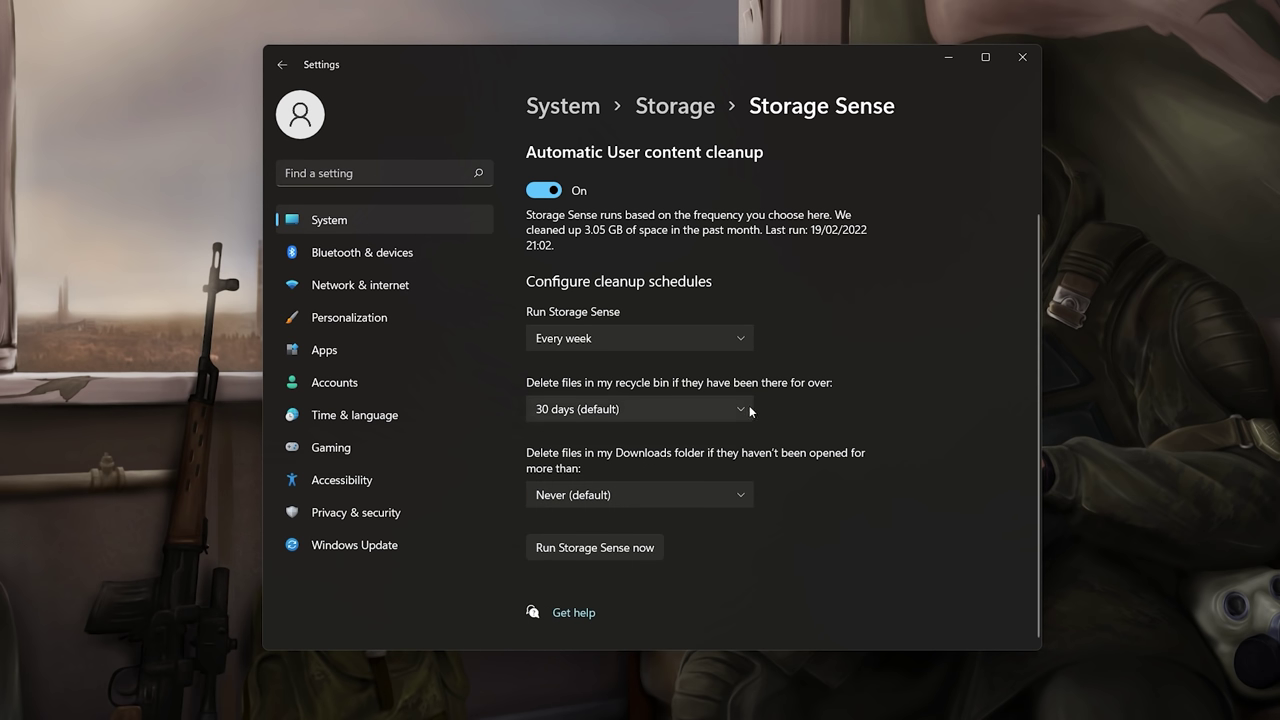
pyautogui.scroll(2, 657, 351)
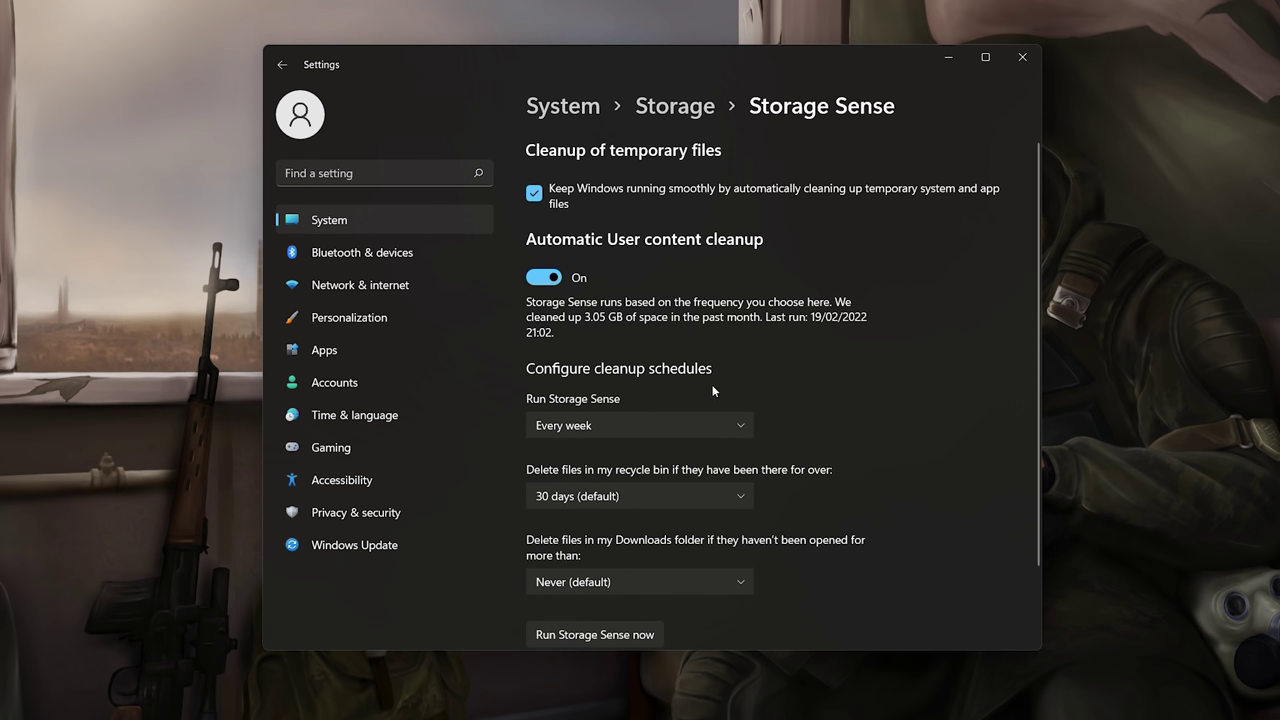
pyautogui.scroll(-2, 695, 383)
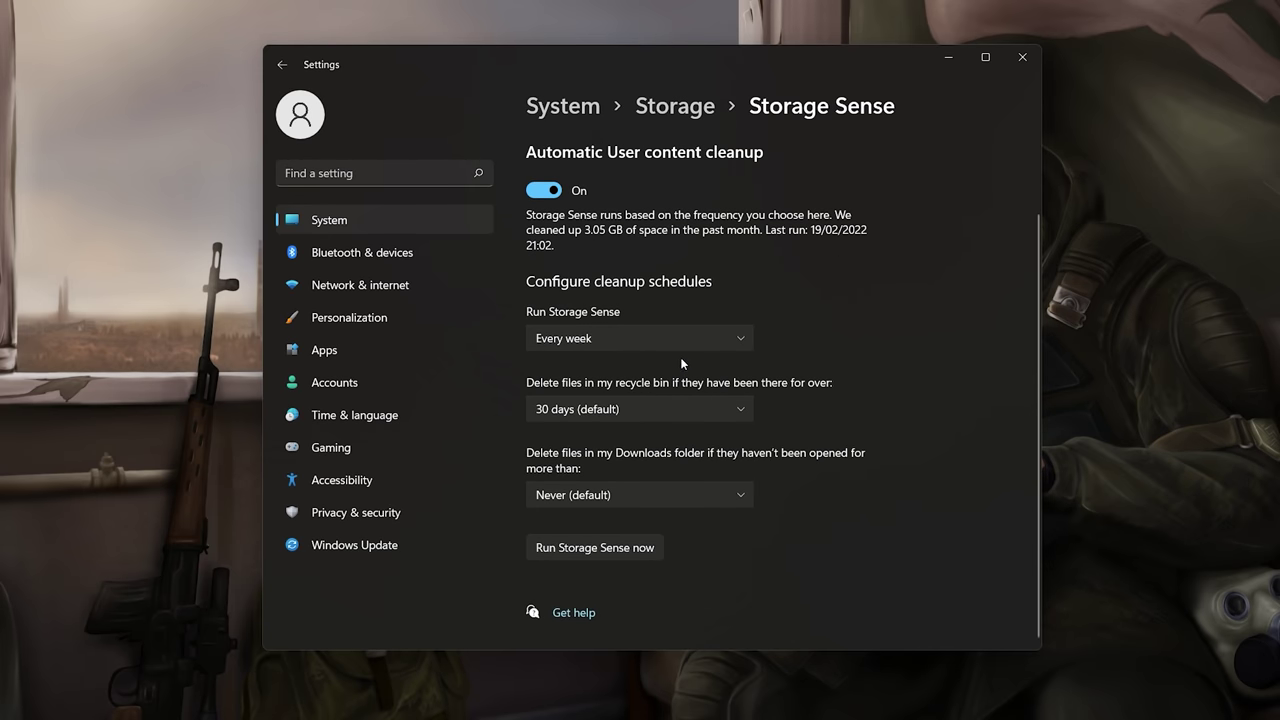
pyautogui.scroll(2, 682, 360)
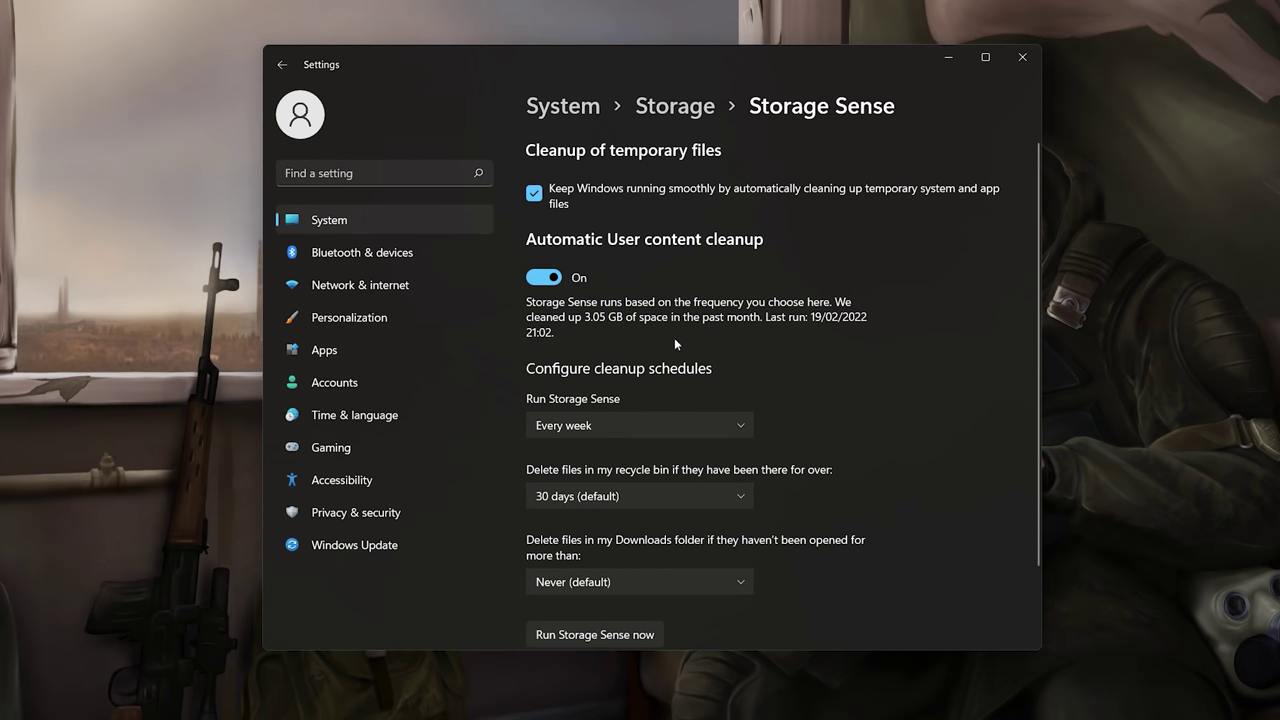
# Step: Return to the Storage overview and review the categories of temporary files that can be removed
pyautogui.click(694, 112)
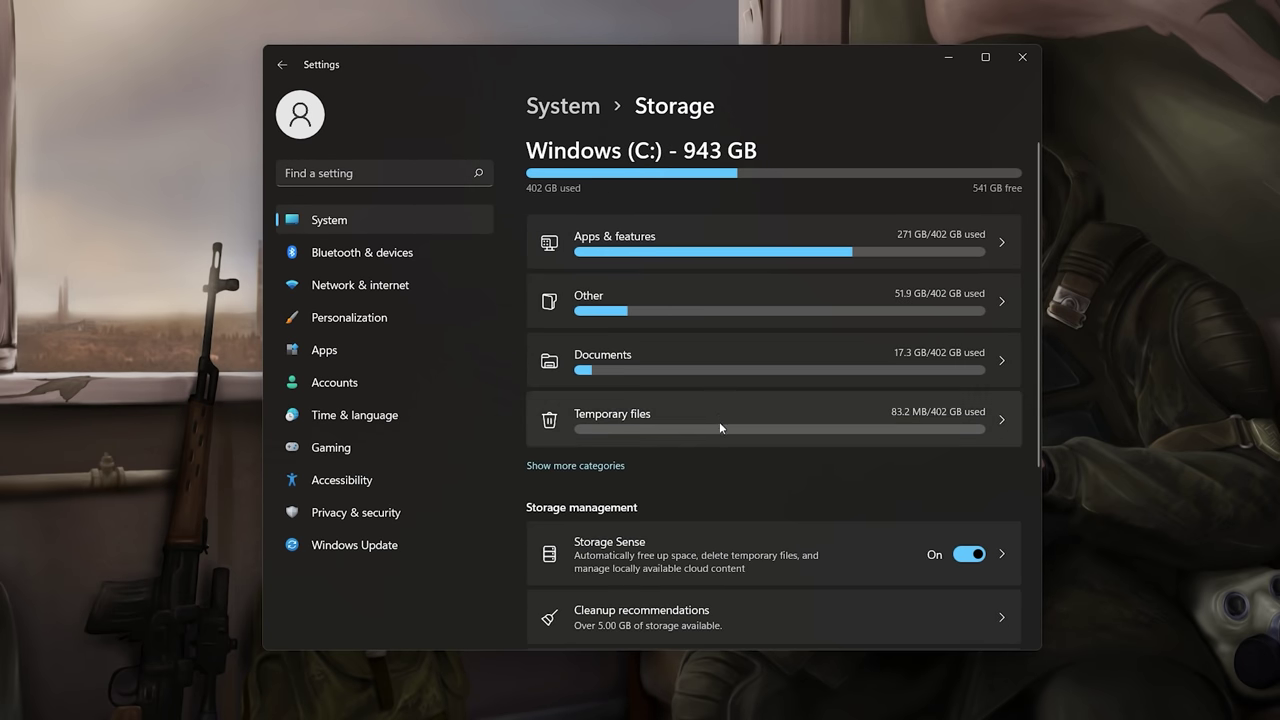
pyautogui.click(701, 400)
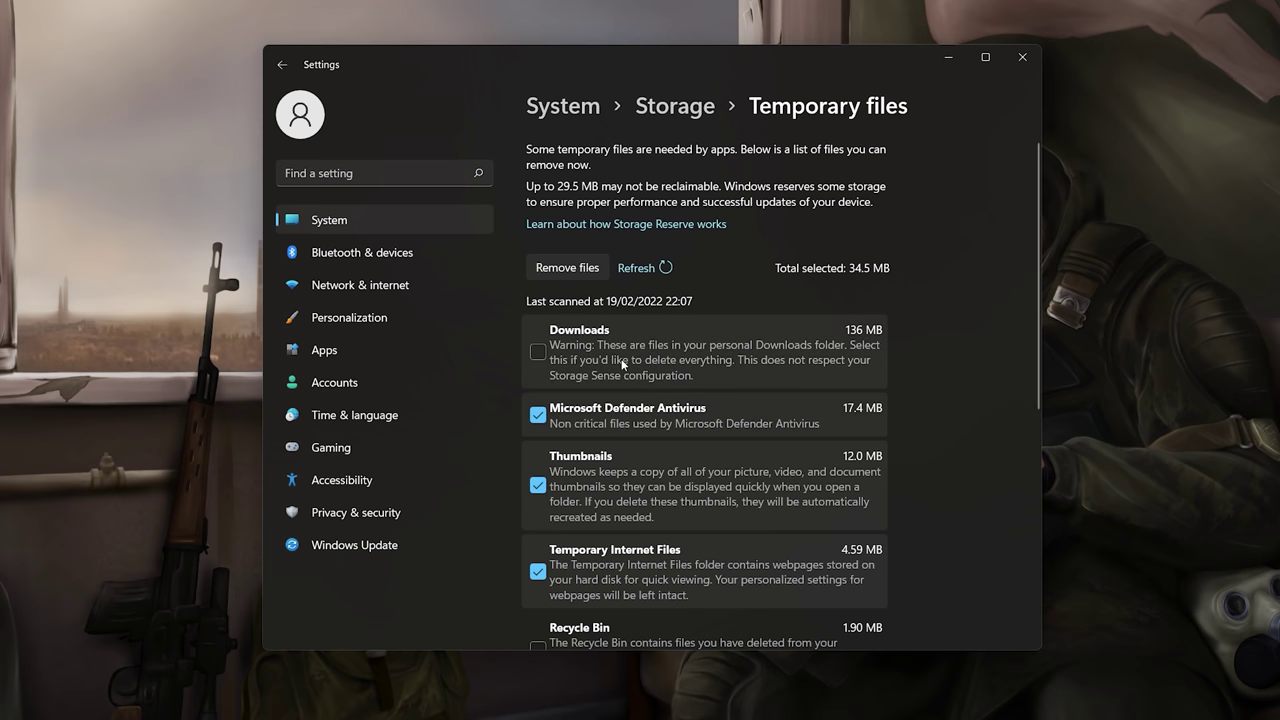
pyautogui.scroll(-3, 640, 418)
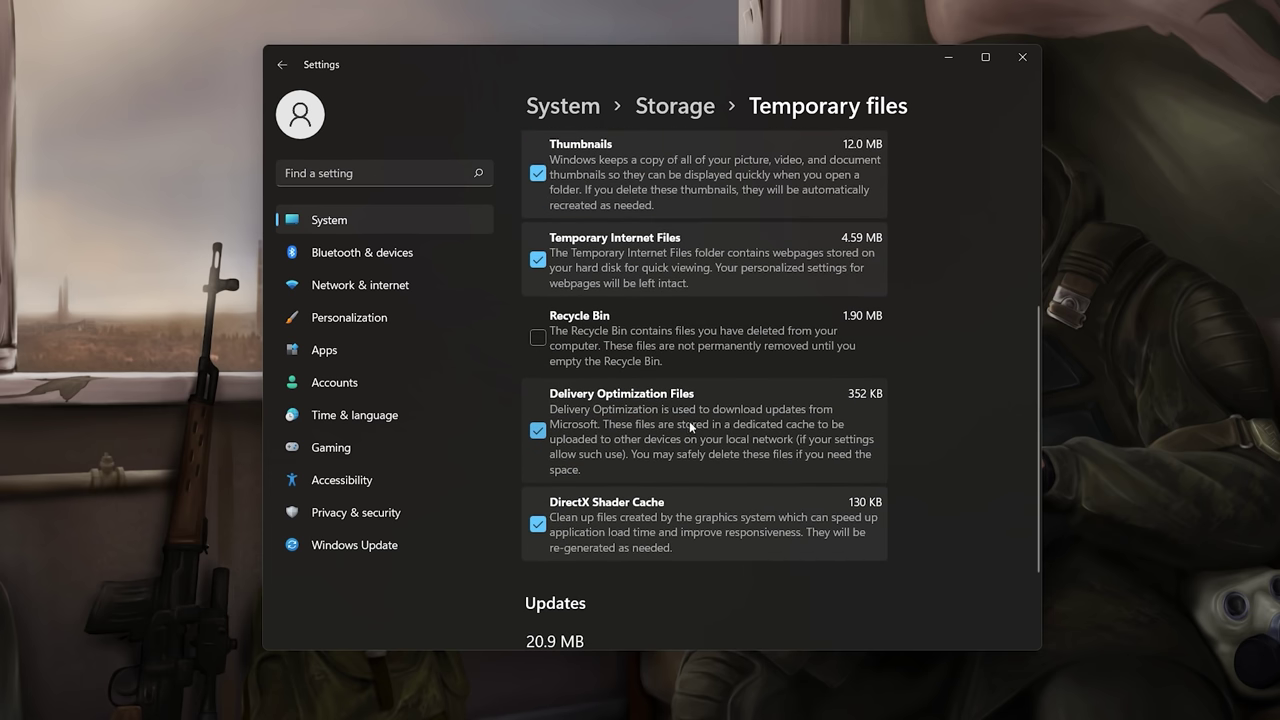
pyautogui.scroll(3, 689, 421)
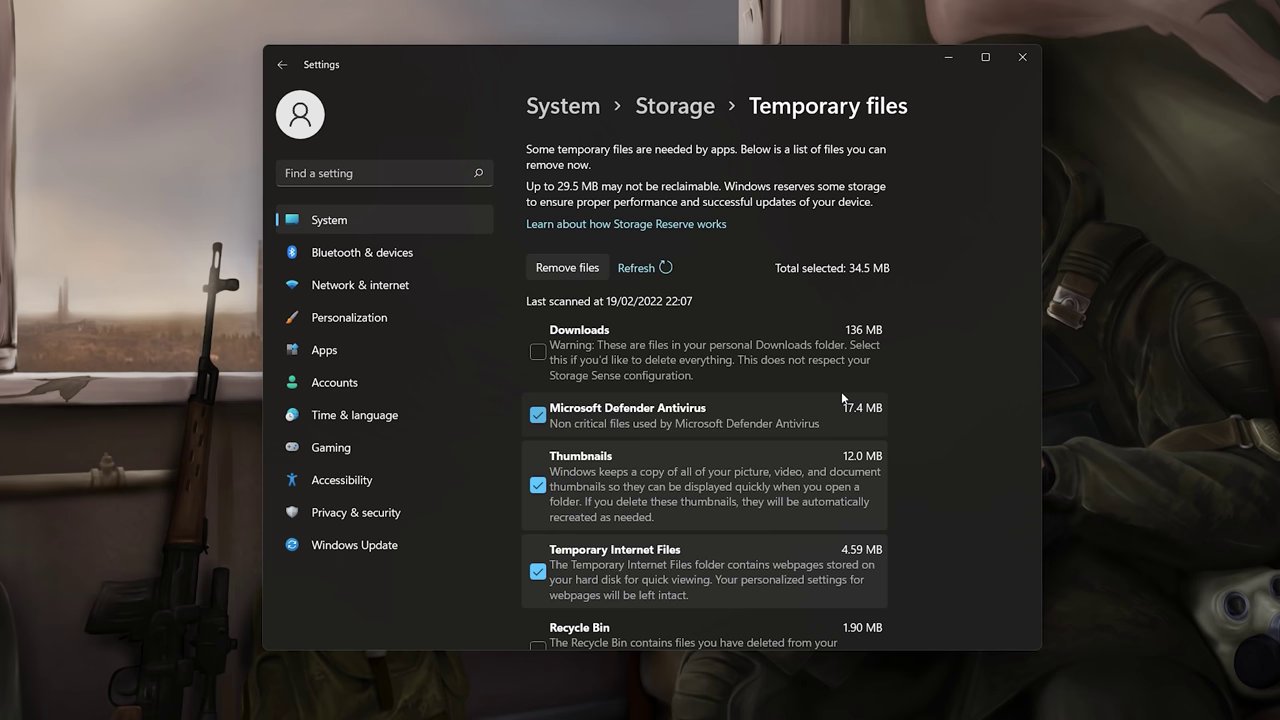
pyautogui.scroll(-4, 620, 351)
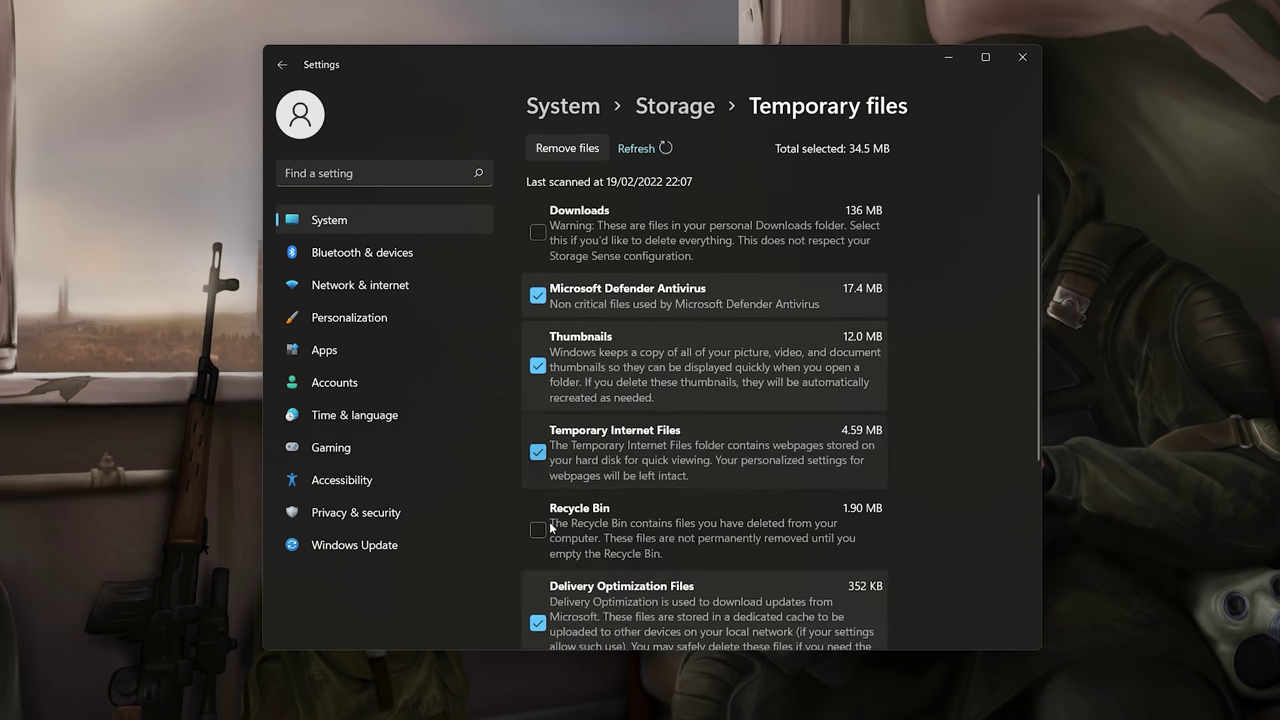
pyautogui.scroll(4, 575, 497)
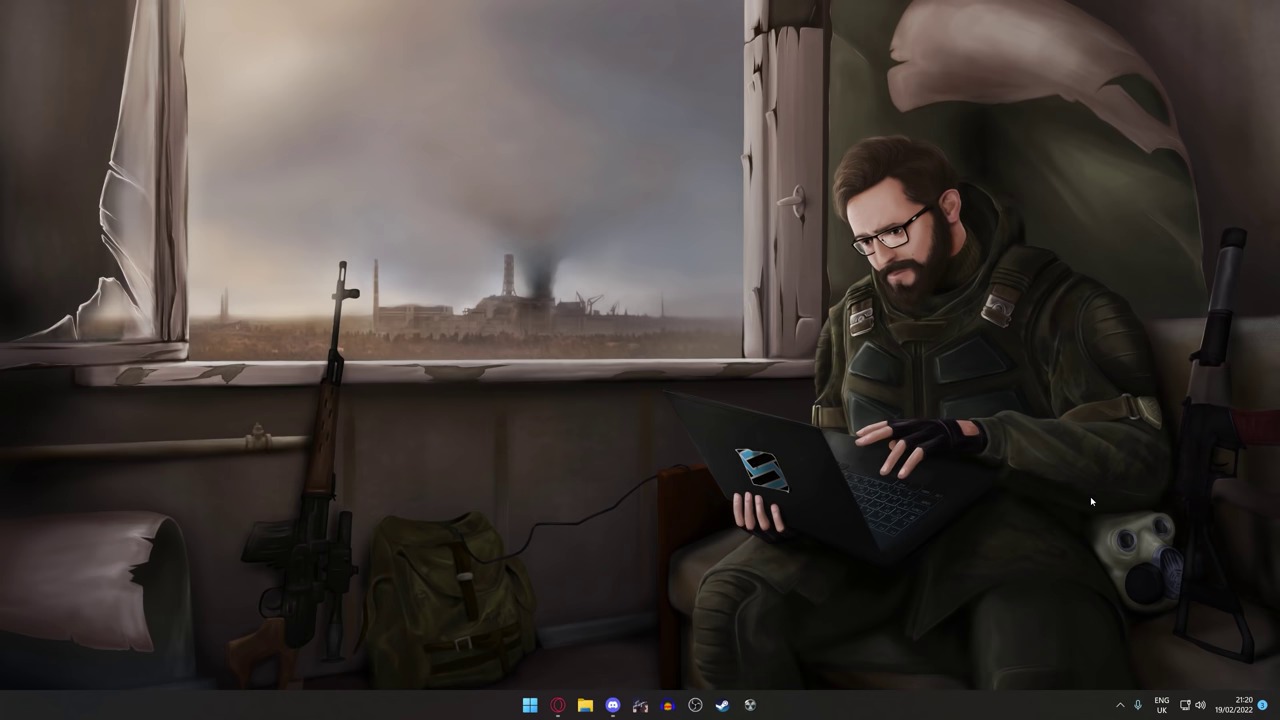
# Step: Launch the Registry Editor by running regedit and allow it to make changes to the device
pyautogui.press('super+r')
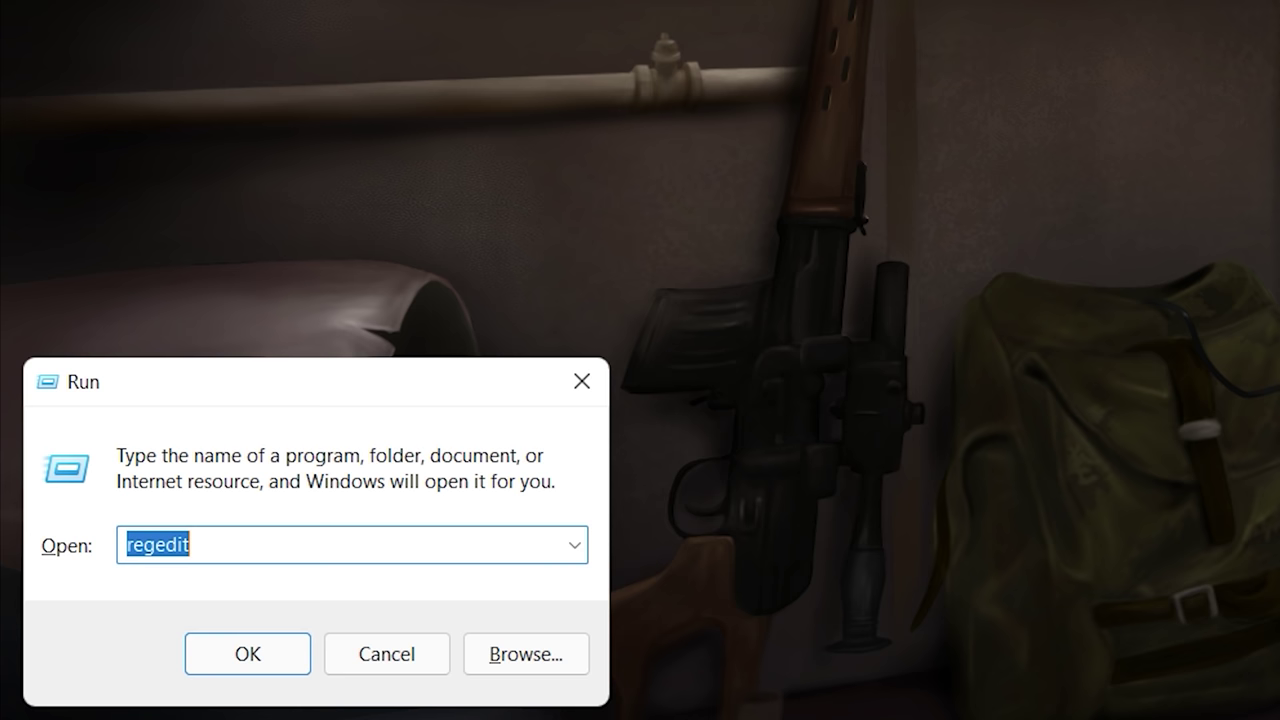
pyautogui.write('r')
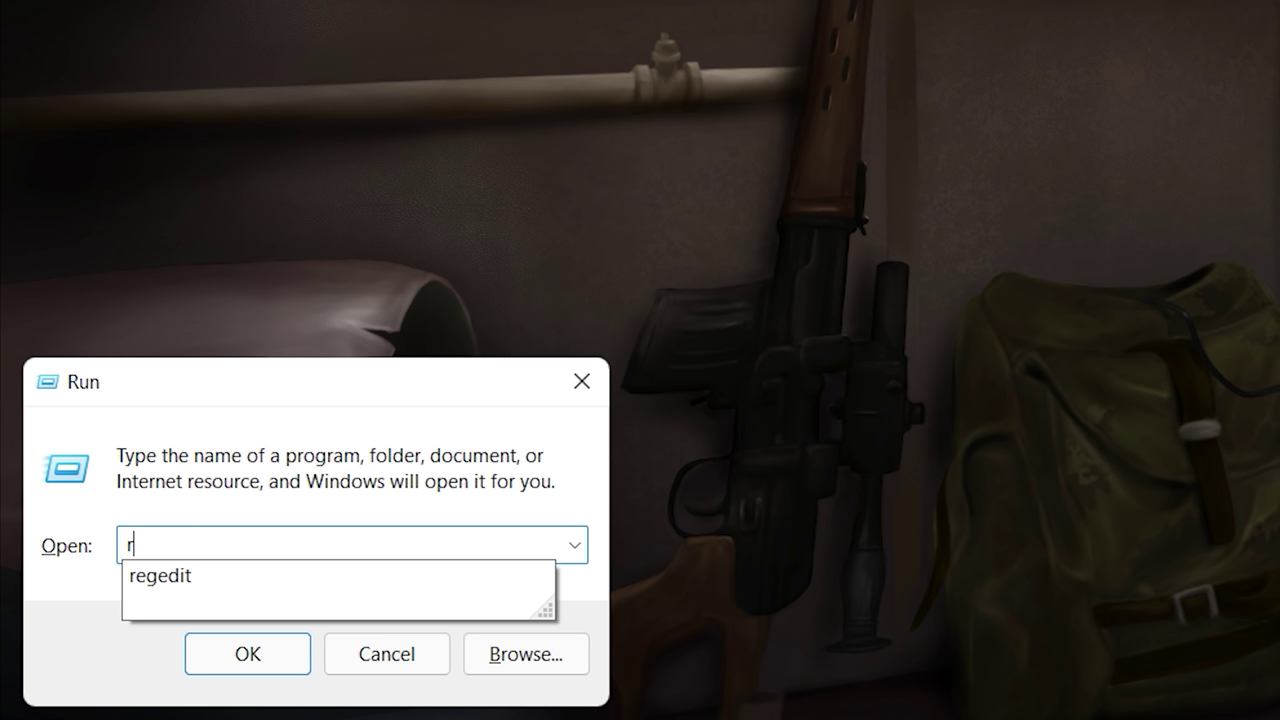
pyautogui.write('egedit')
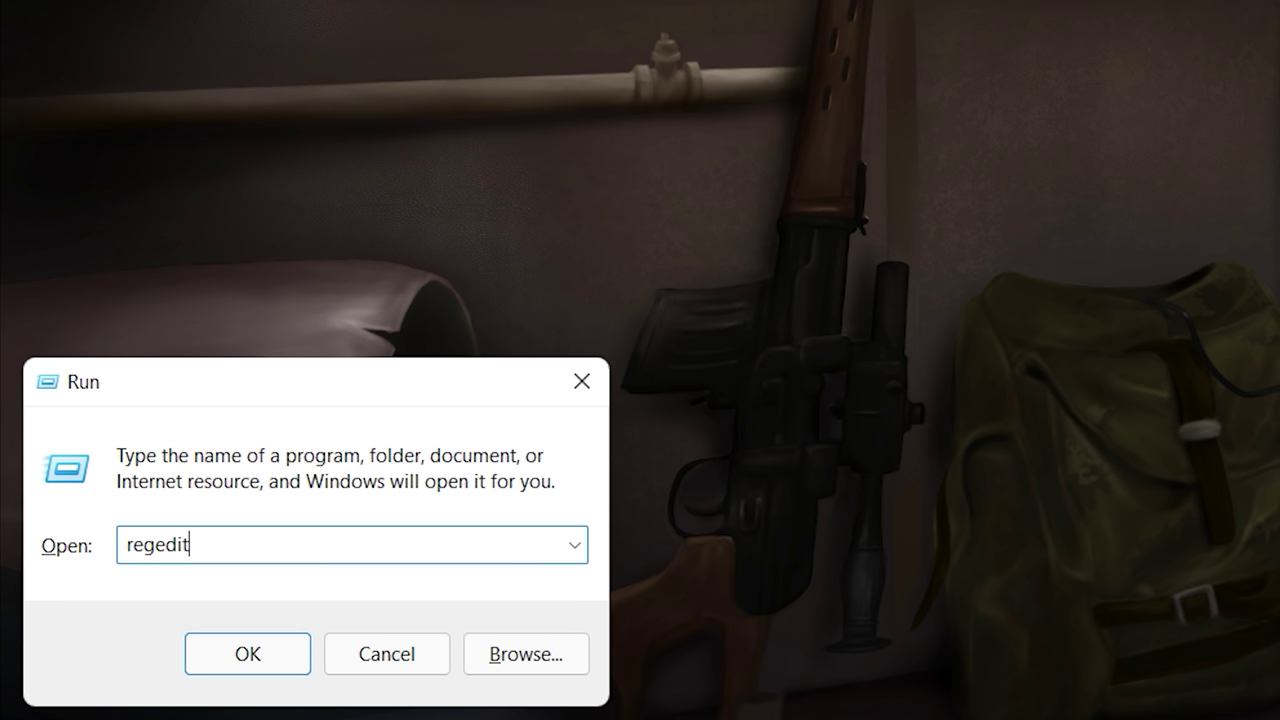
pyautogui.press('Return')
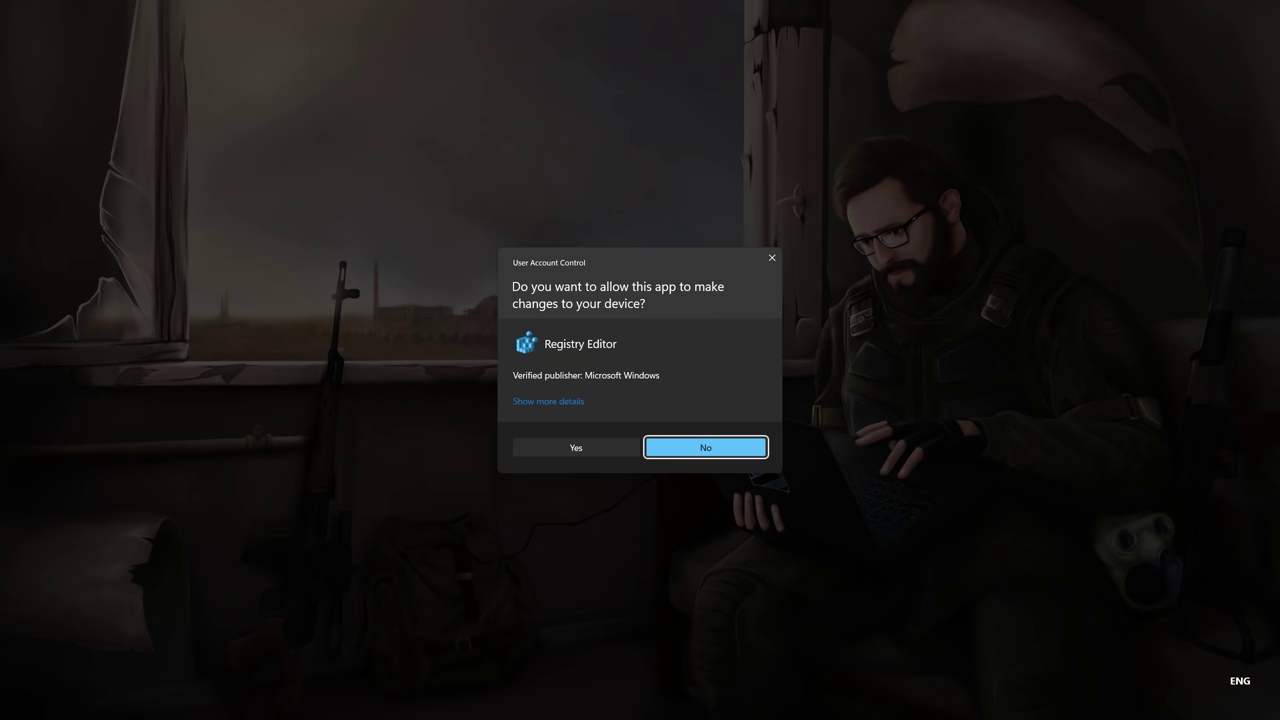
pyautogui.click(576, 447)
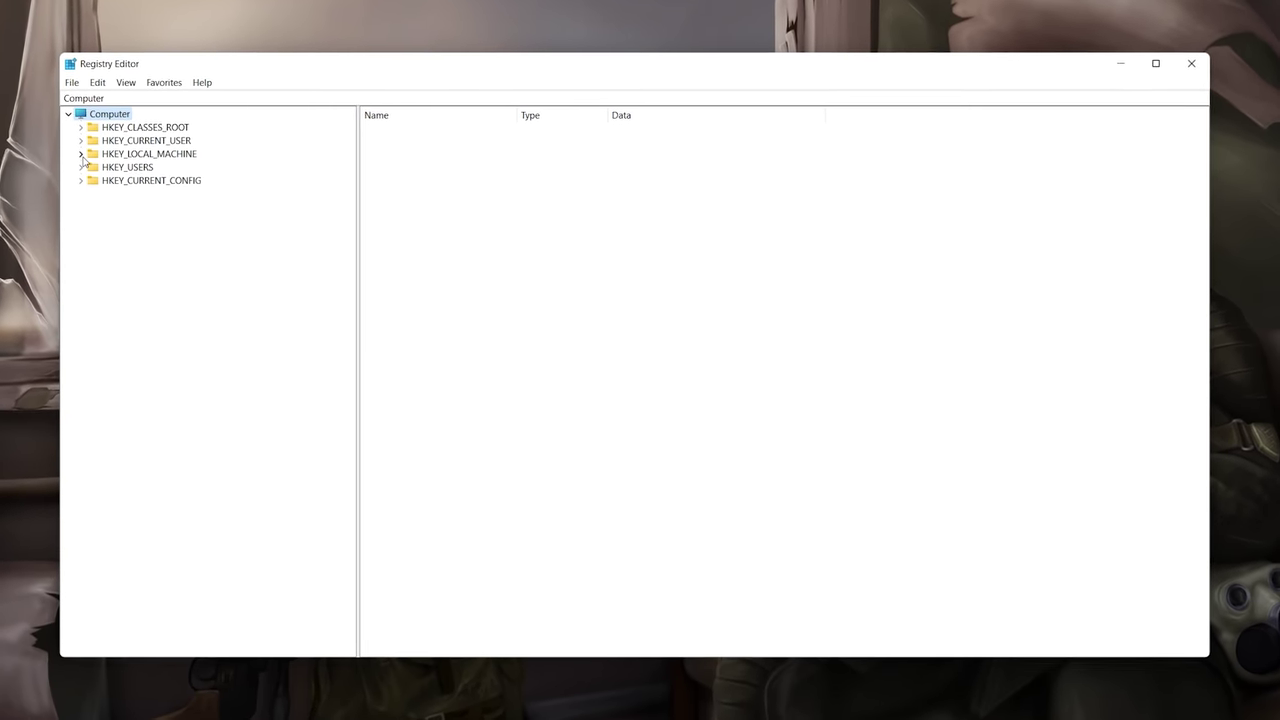
# Step: Open the registry key HKEY_LOCAL_MACHINE\SOFTWARE\Microsoft\Windows NT\CurrentVersion\Multimedia\SystemProfile
pyautogui.click(97, 157)
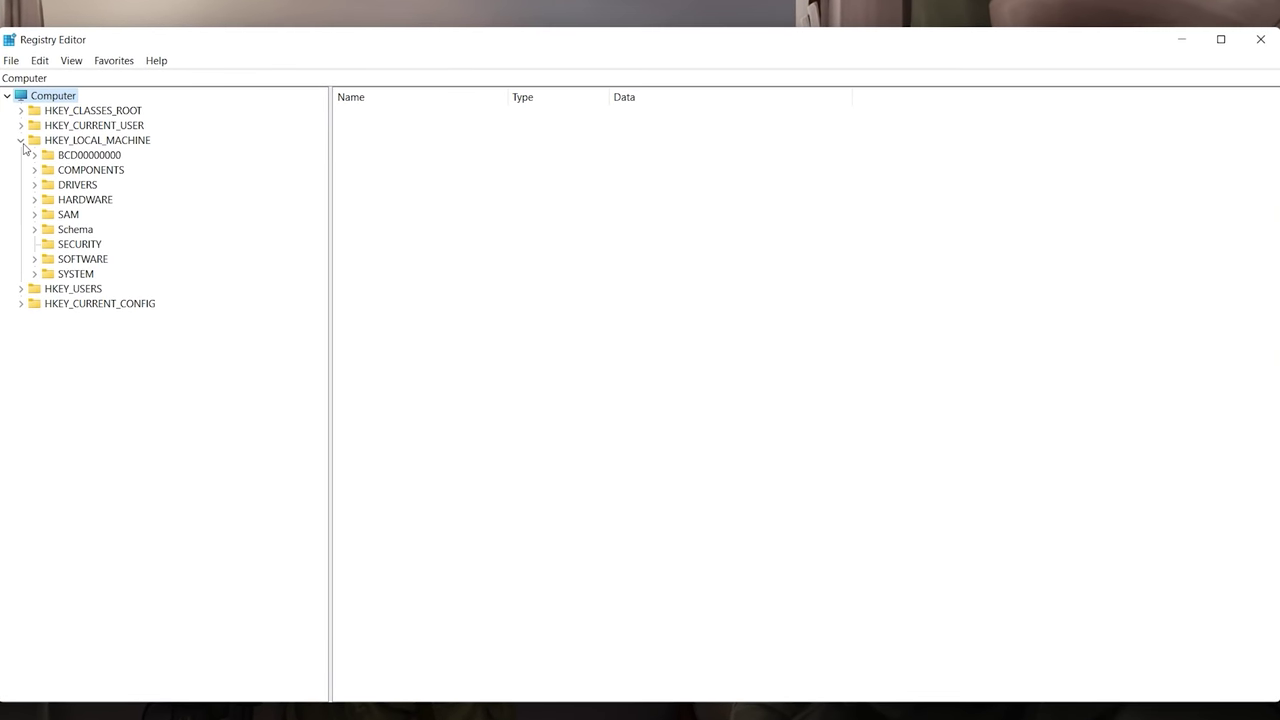
pyautogui.click(34, 259)
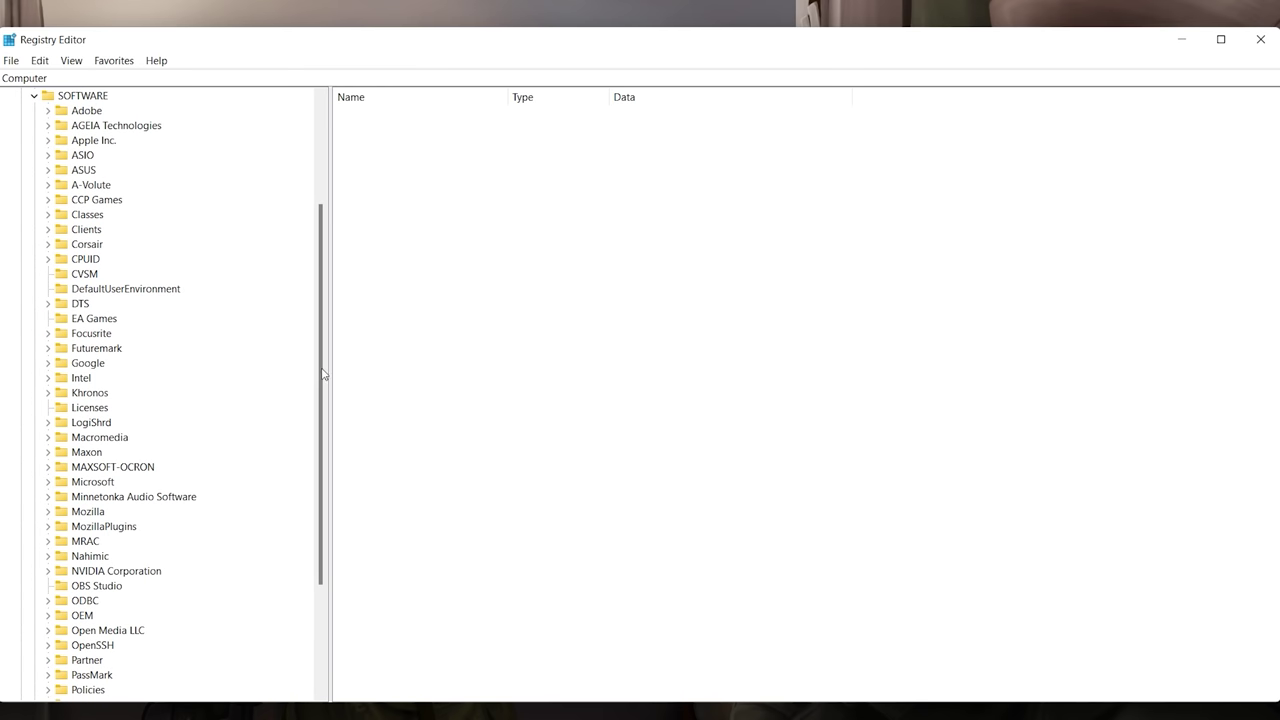
pyautogui.click(47, 484)
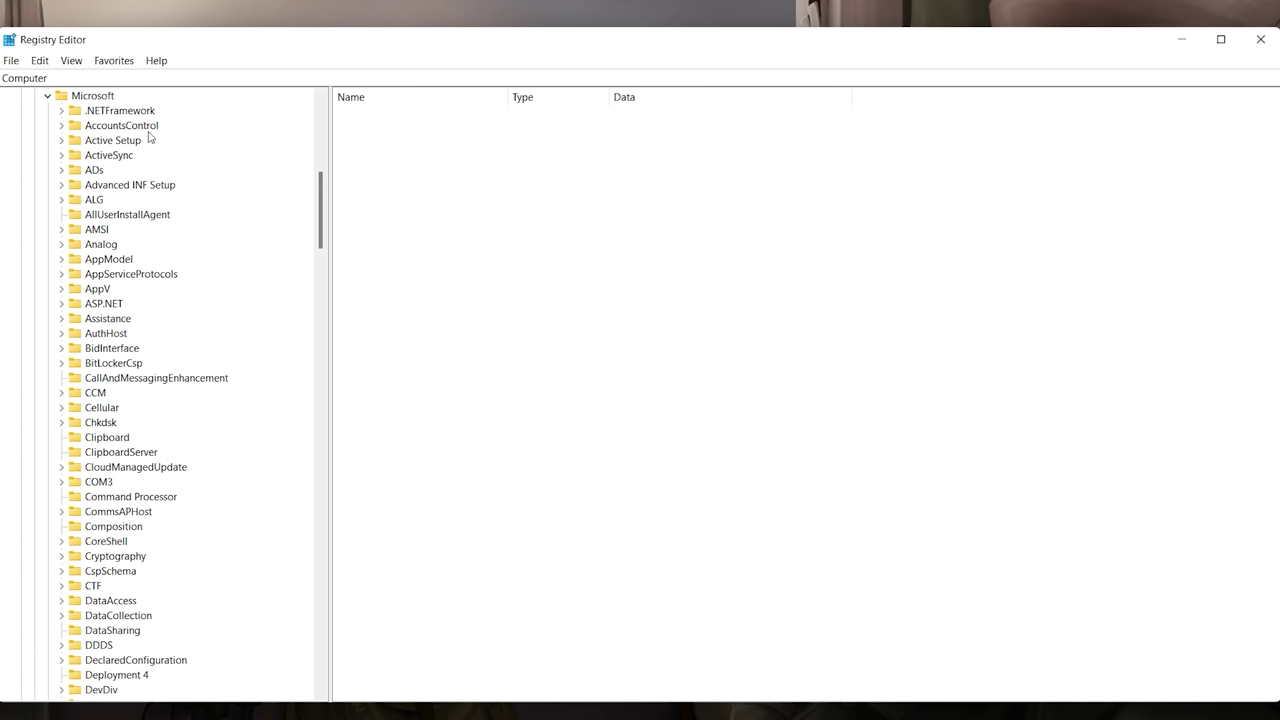
pyautogui.moveTo(323, 206); pyautogui.dragTo(321, 583)
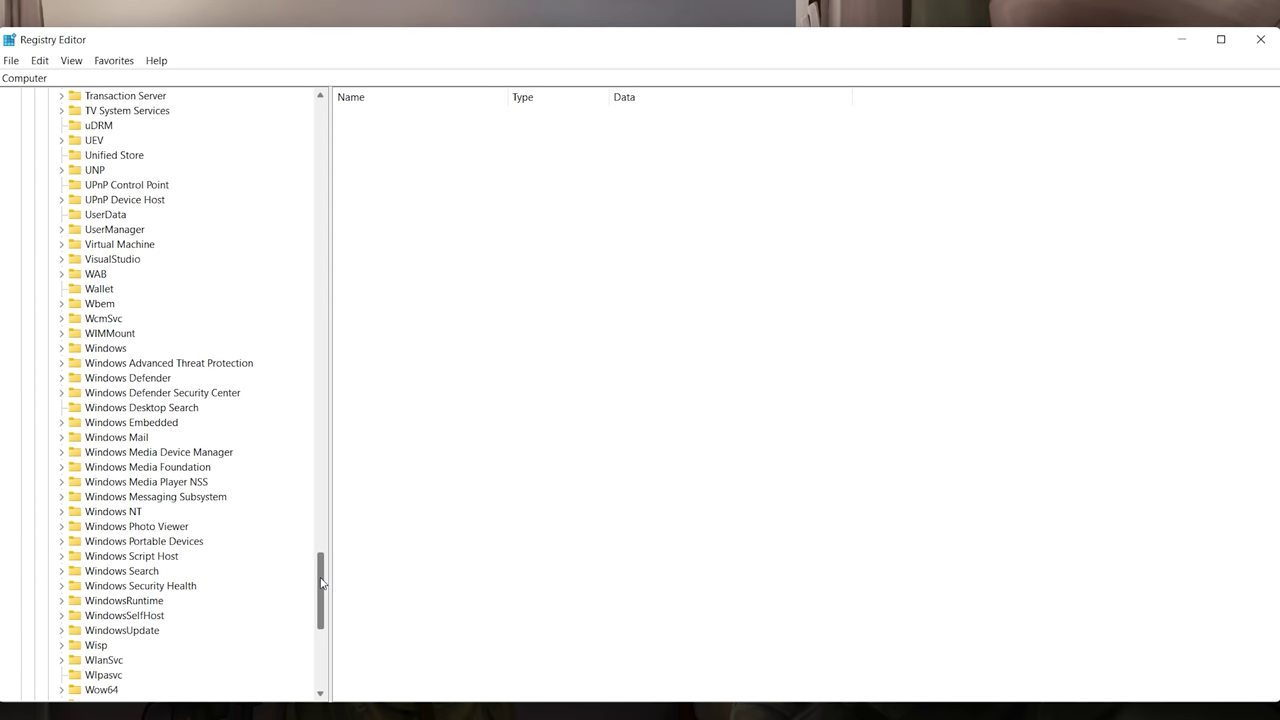
pyautogui.click(61, 512)
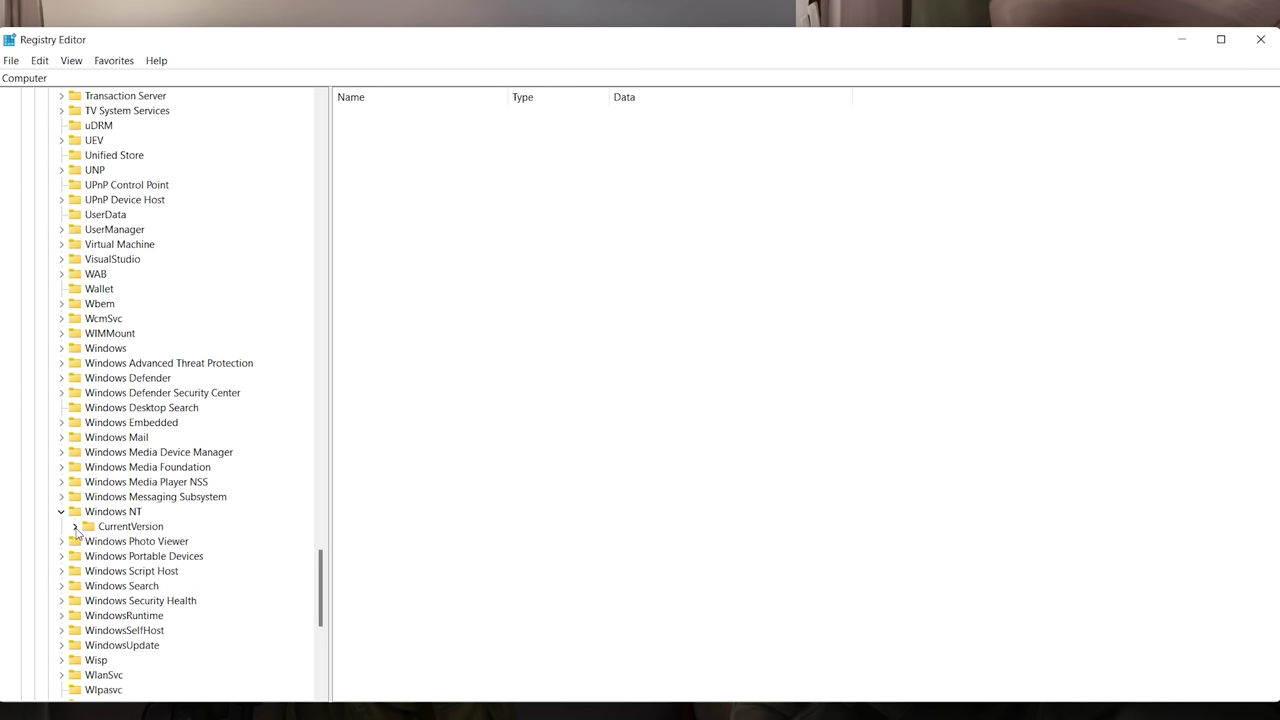
pyautogui.click(75, 527)
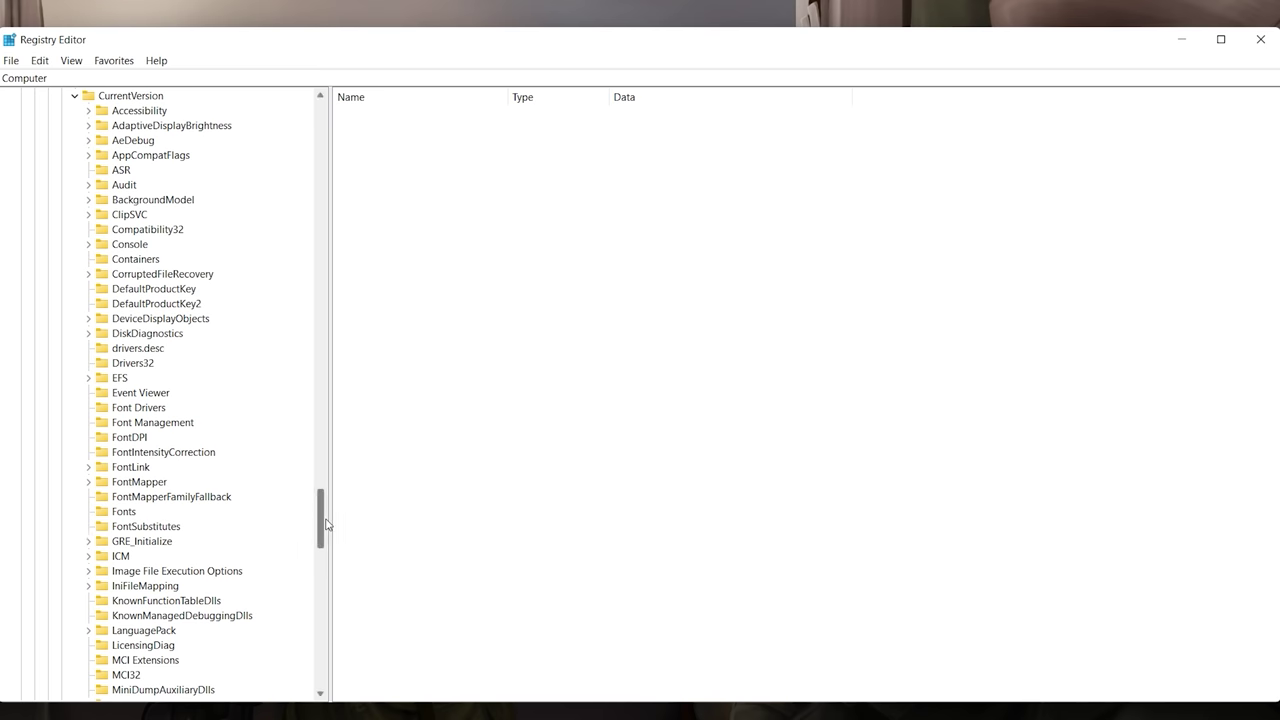
pyautogui.moveTo(321, 517); pyautogui.dragTo(322, 541)
pyautogui.click(88, 498)
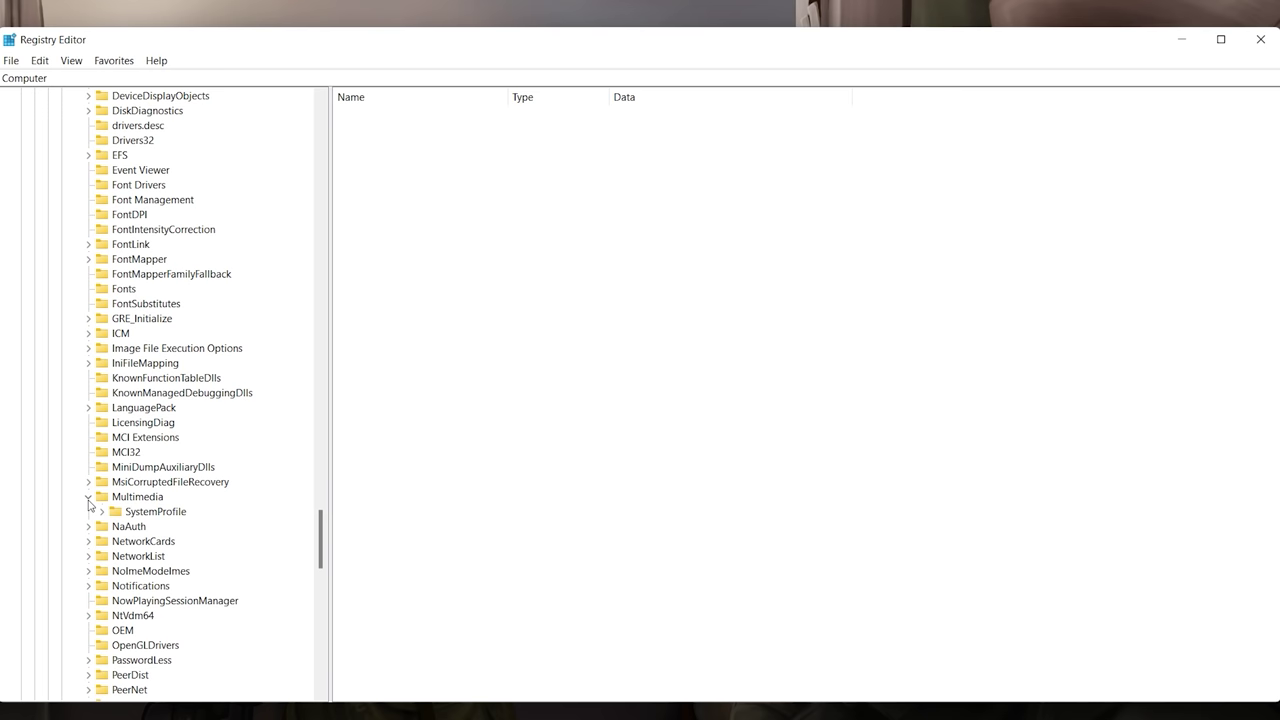
pyautogui.click(155, 513)
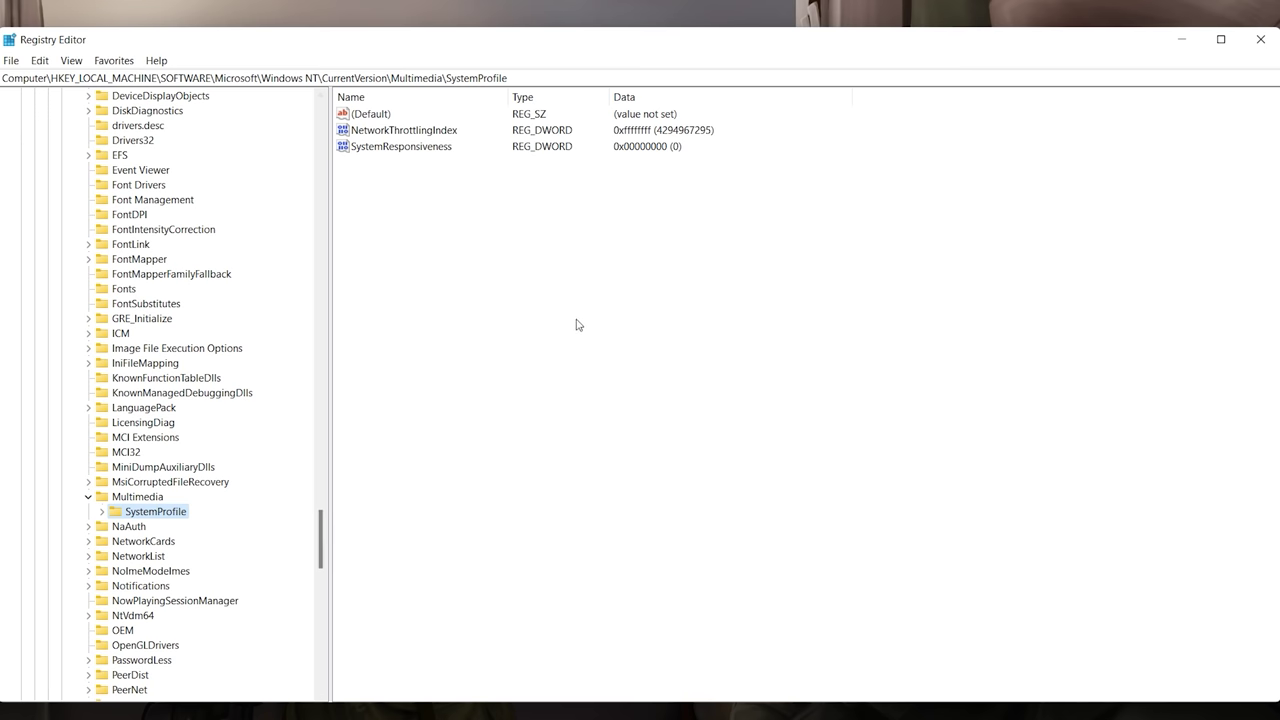
# Step: Set the NetworkThrottlingIndex value of the SystemProfile key to hexadecimal FFFFFFFF
pyautogui.doubleClick(417, 138)
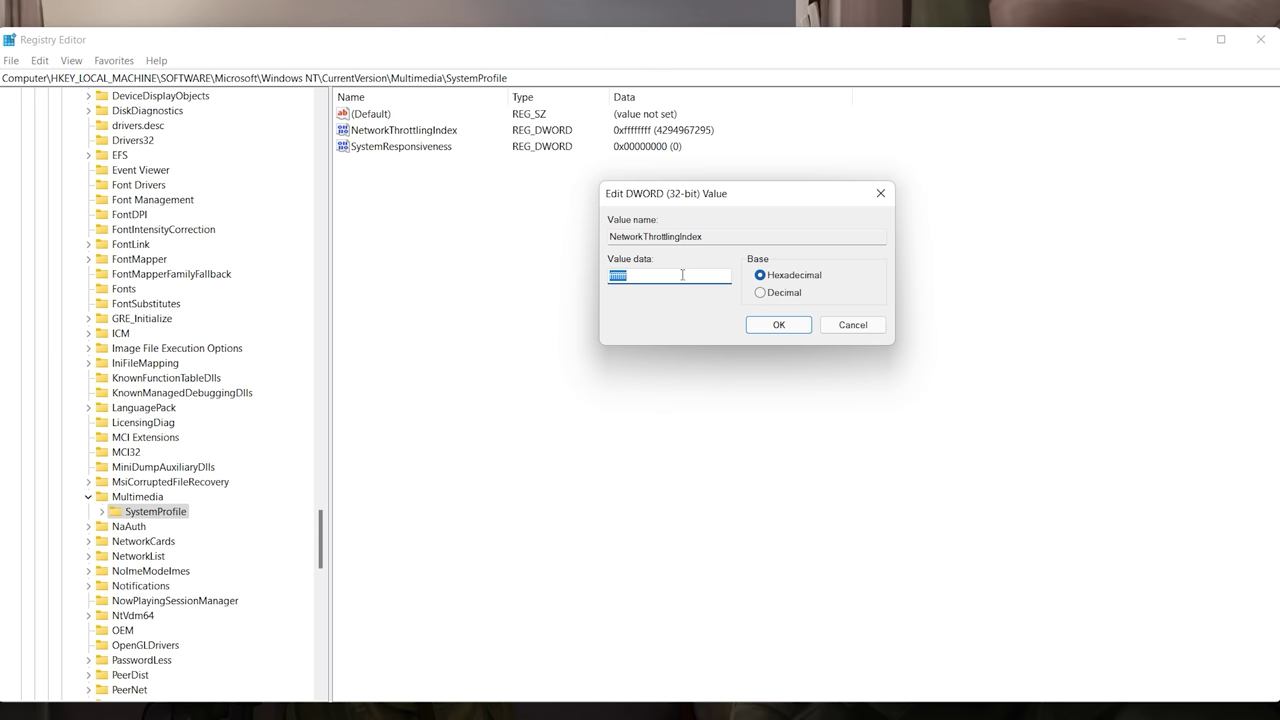
pyautogui.write('FFFFFFFF')
pyautogui.click(779, 325)
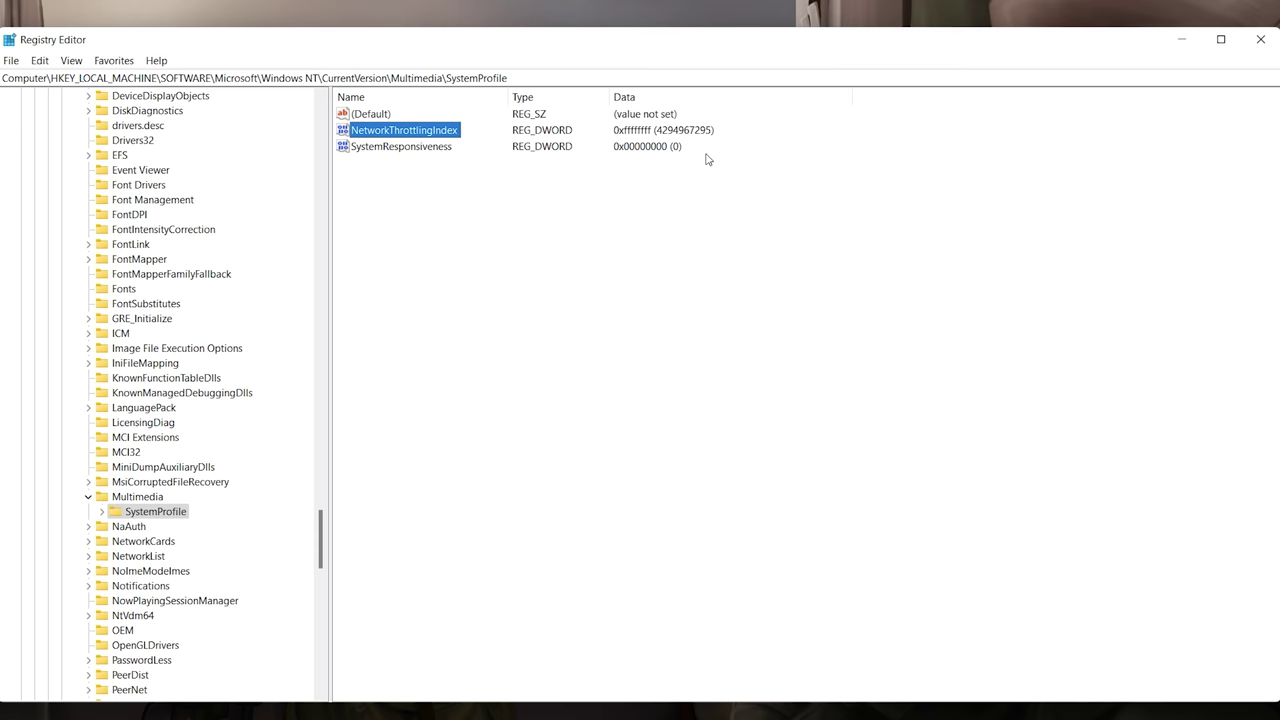
# Step: Edit the SystemResponsiveness value of the SystemProfile key and confirm its hexadecimal data as 0
pyautogui.doubleClick(386, 152)
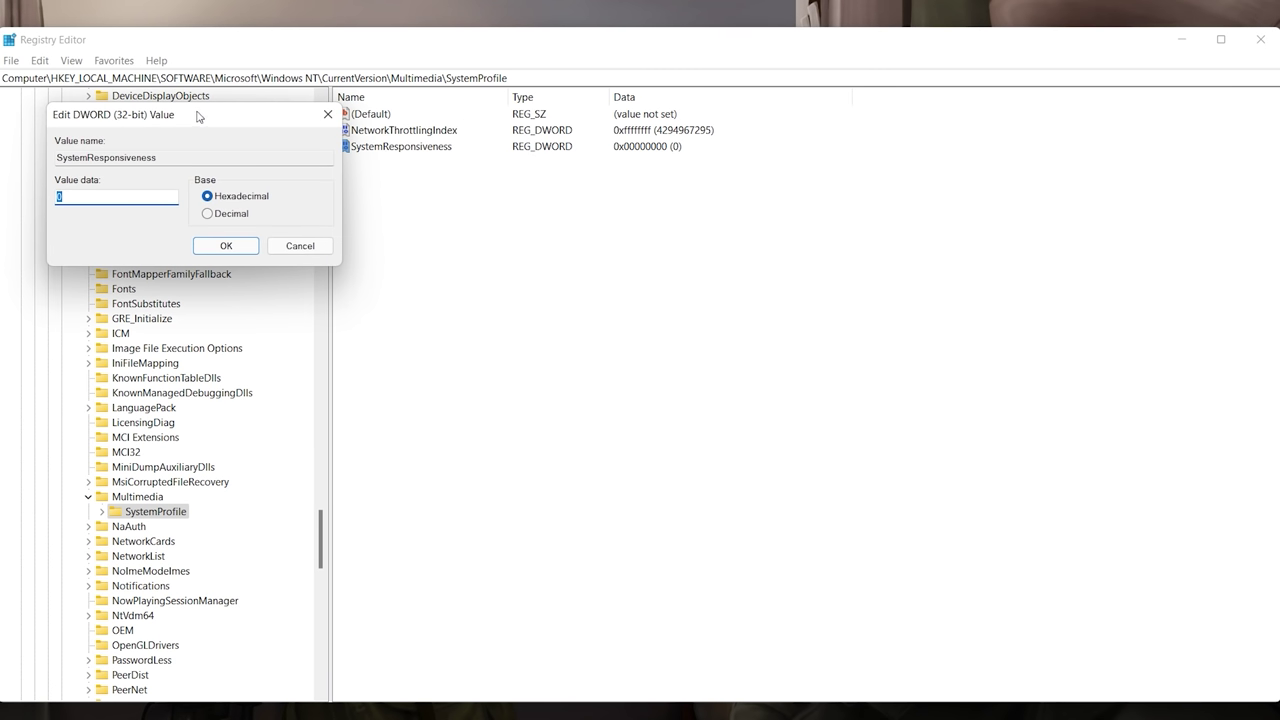
pyautogui.moveTo(200, 114); pyautogui.dragTo(681, 195)
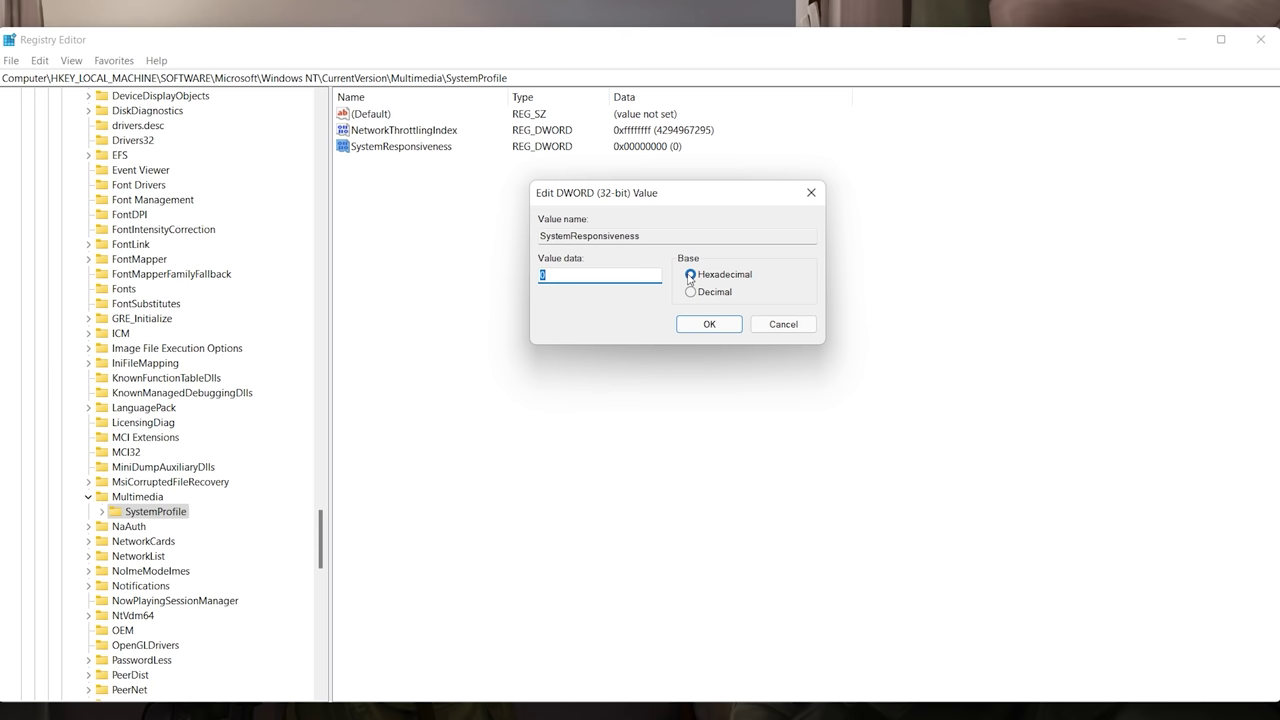
pyautogui.click(540, 277)
pyautogui.click(710, 325)
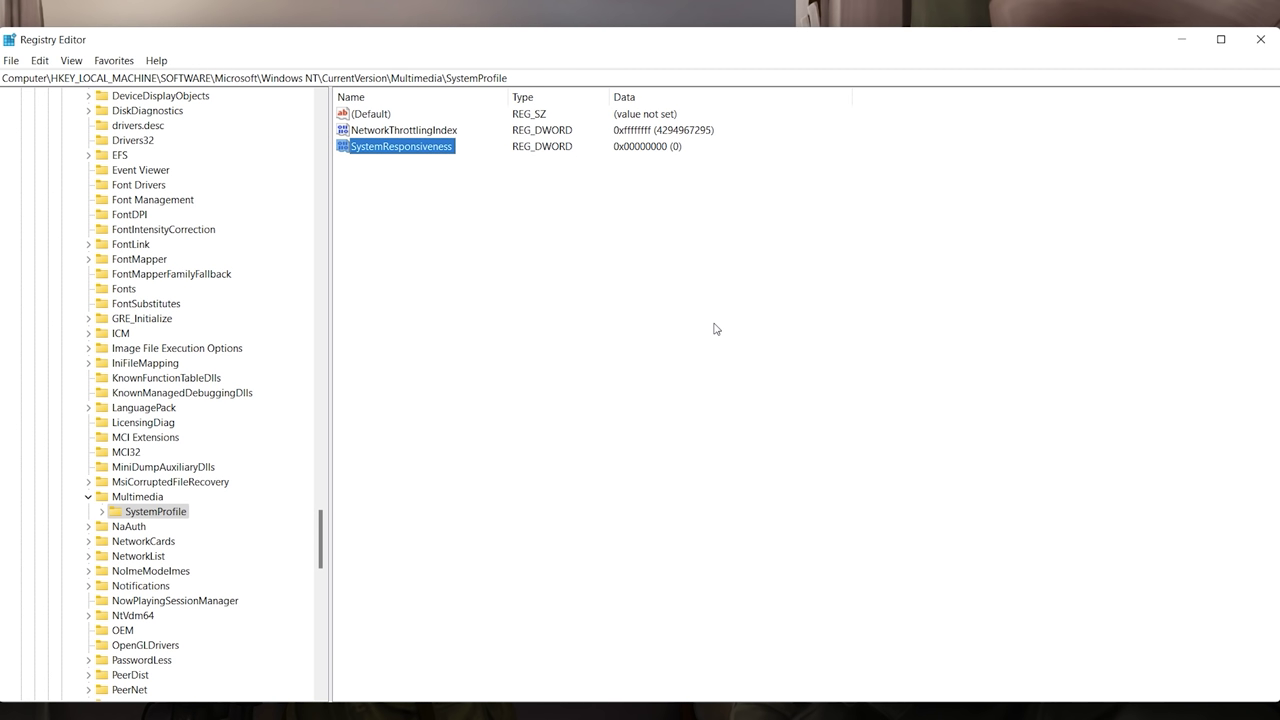
# Step: Expand SystemProfile and its Tasks subkey, and open the Games key
pyautogui.click(102, 513)
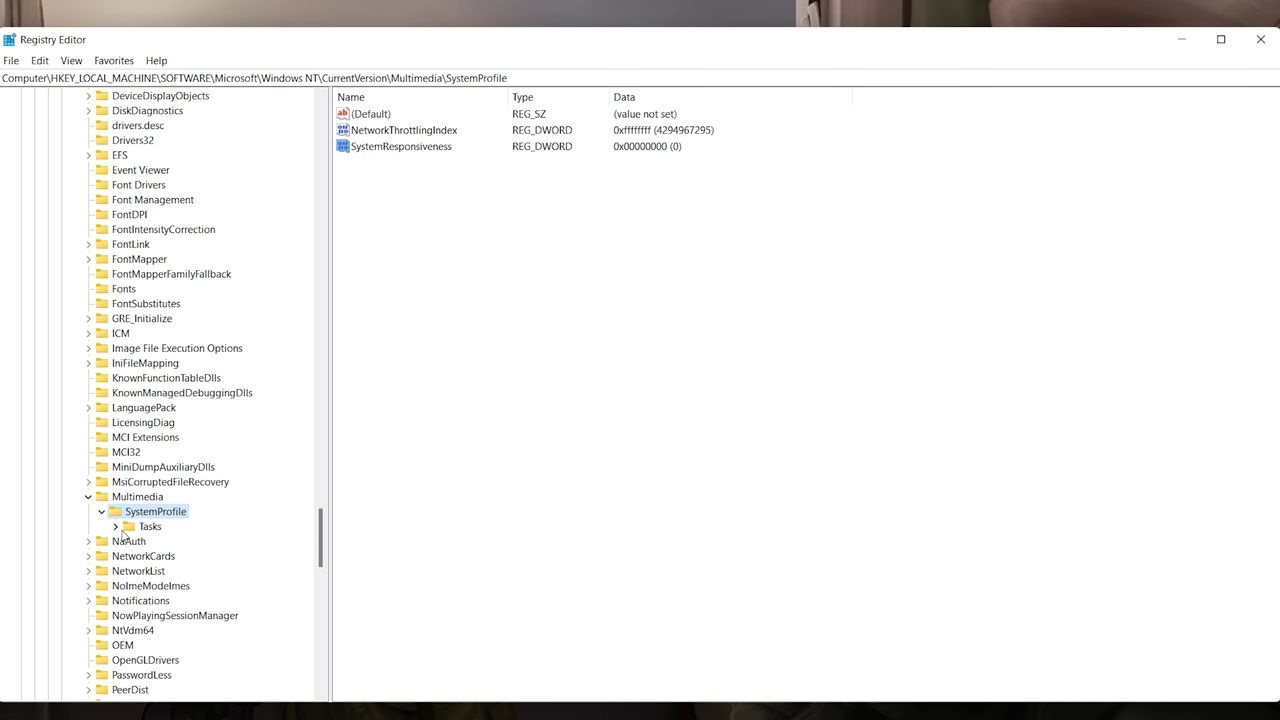
pyautogui.click(116, 528)
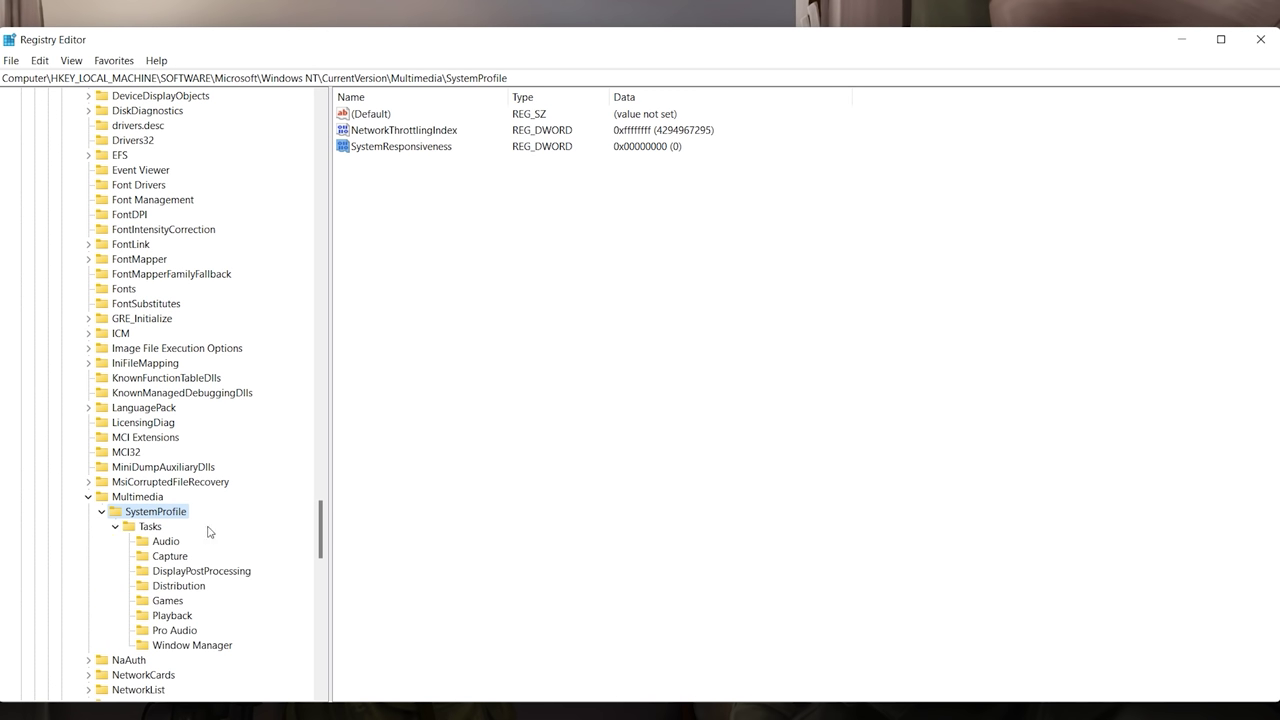
pyautogui.click(167, 601)
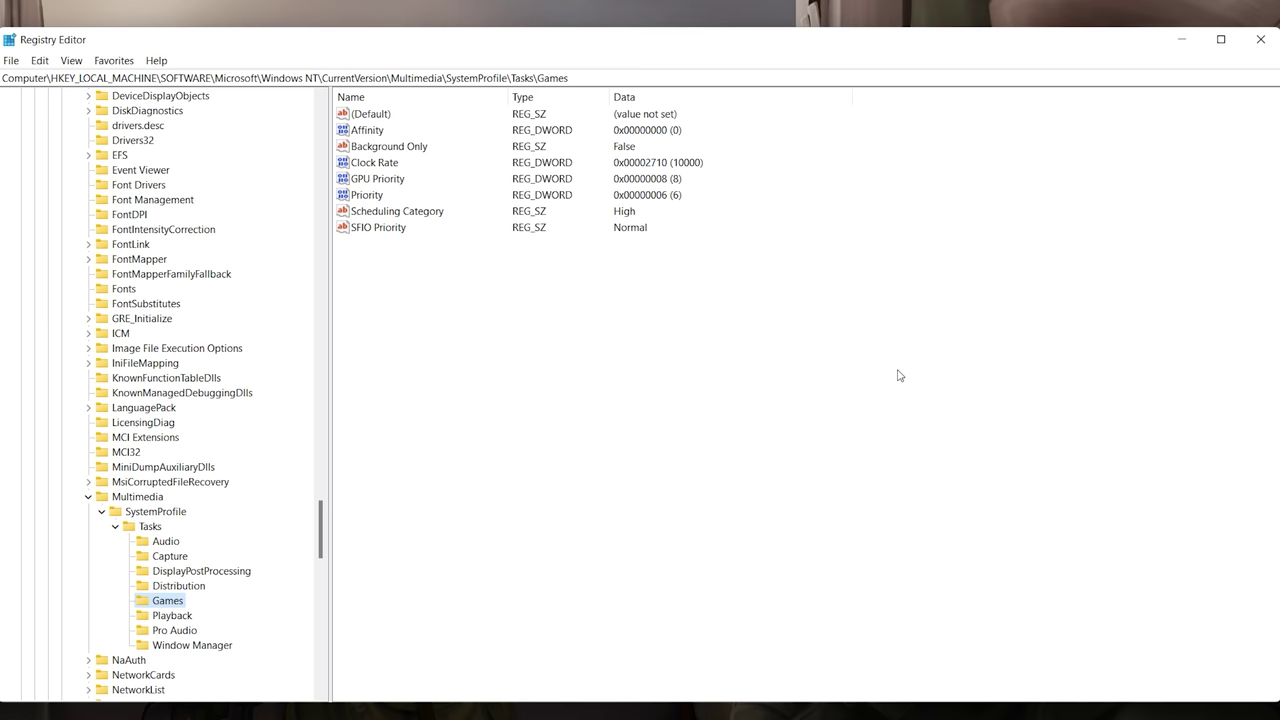
# Step: Edit the GPU Priority value of the Games key and confirm its hexadecimal data as 8
pyautogui.doubleClick(389, 183)
pyautogui.moveTo(183, 123); pyautogui.dragTo(879, 229)
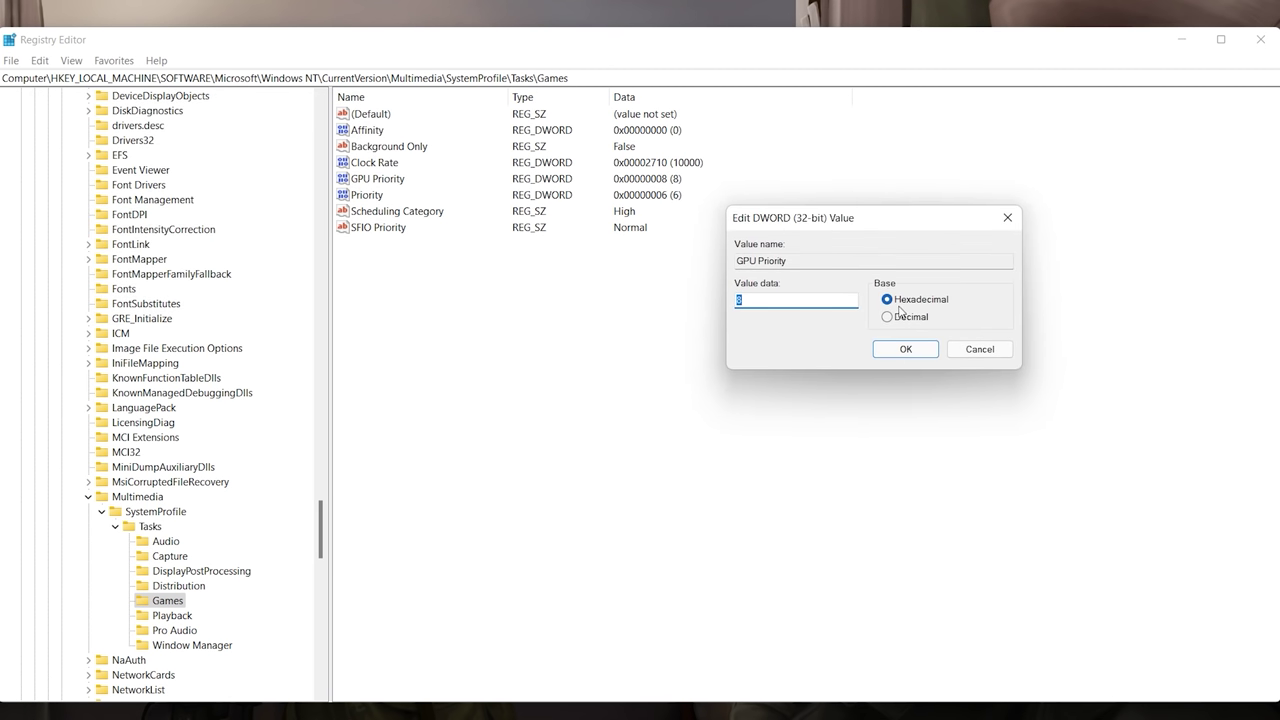
pyautogui.click(844, 302)
pyautogui.press('BackSpace')
pyautogui.click(906, 348)
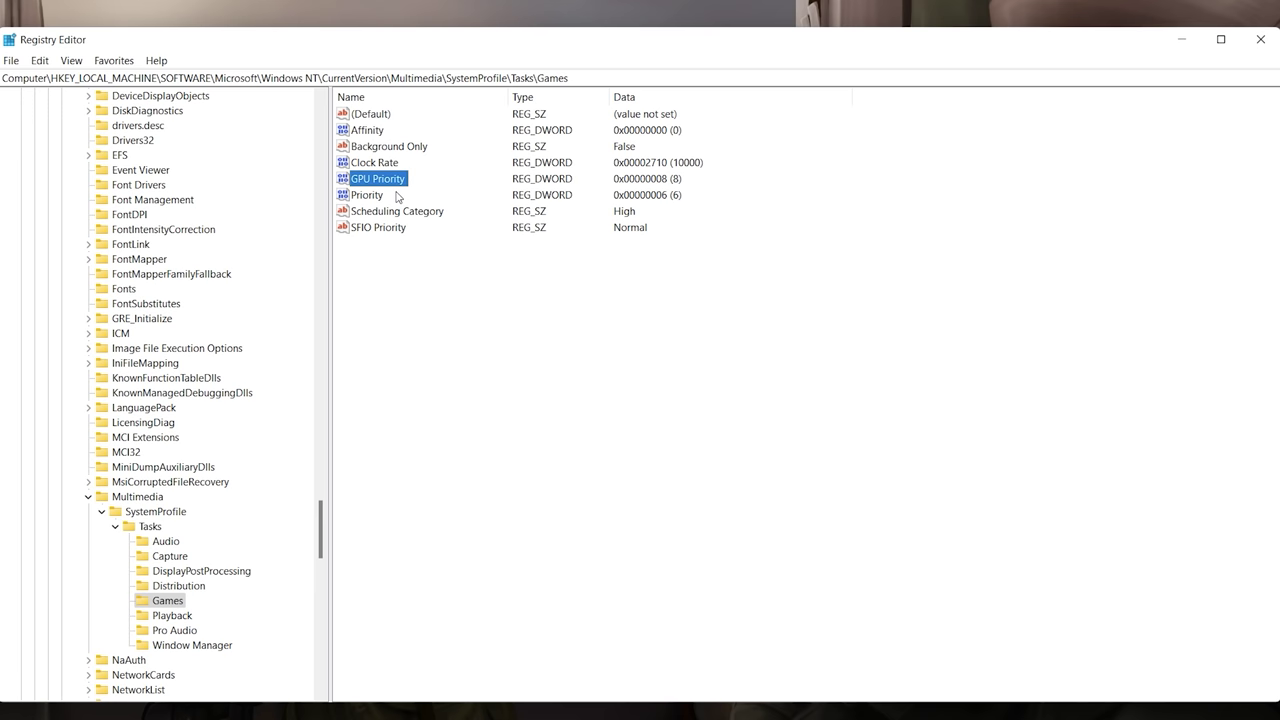
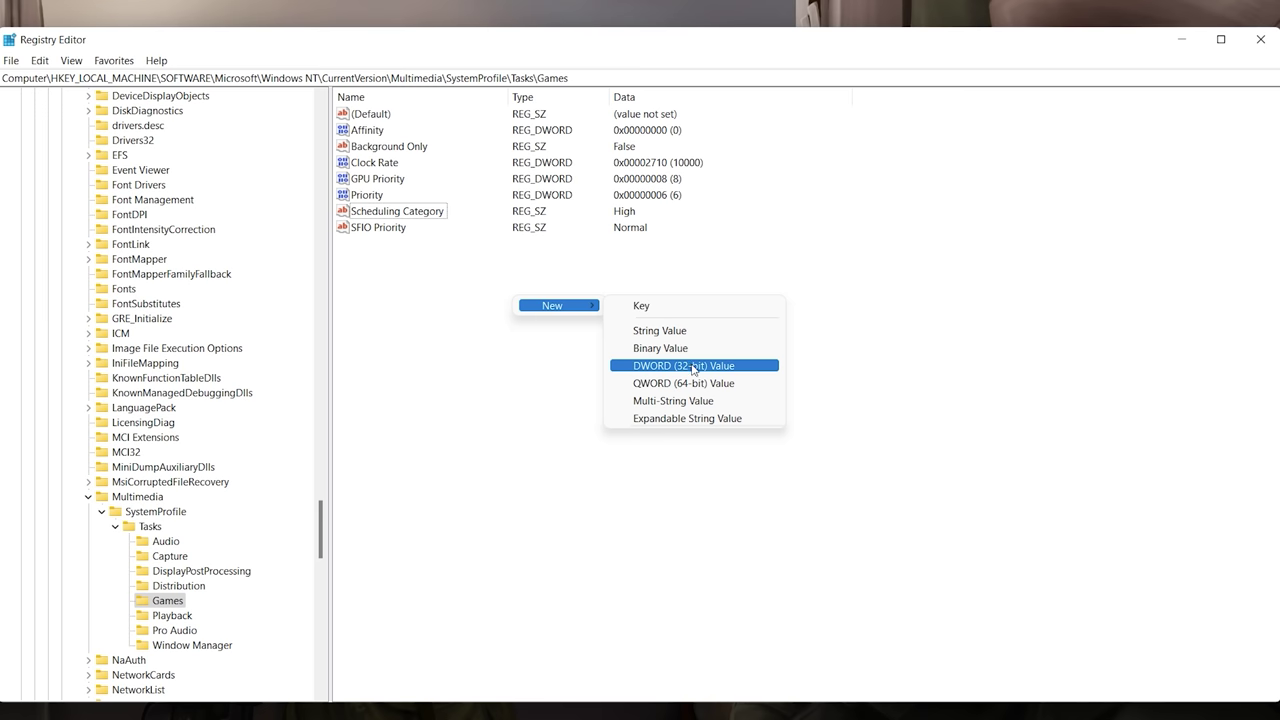
# Step: Create a trial DWORD (32-bit) value in the Games key and delete it again
pyautogui.click(752, 366)
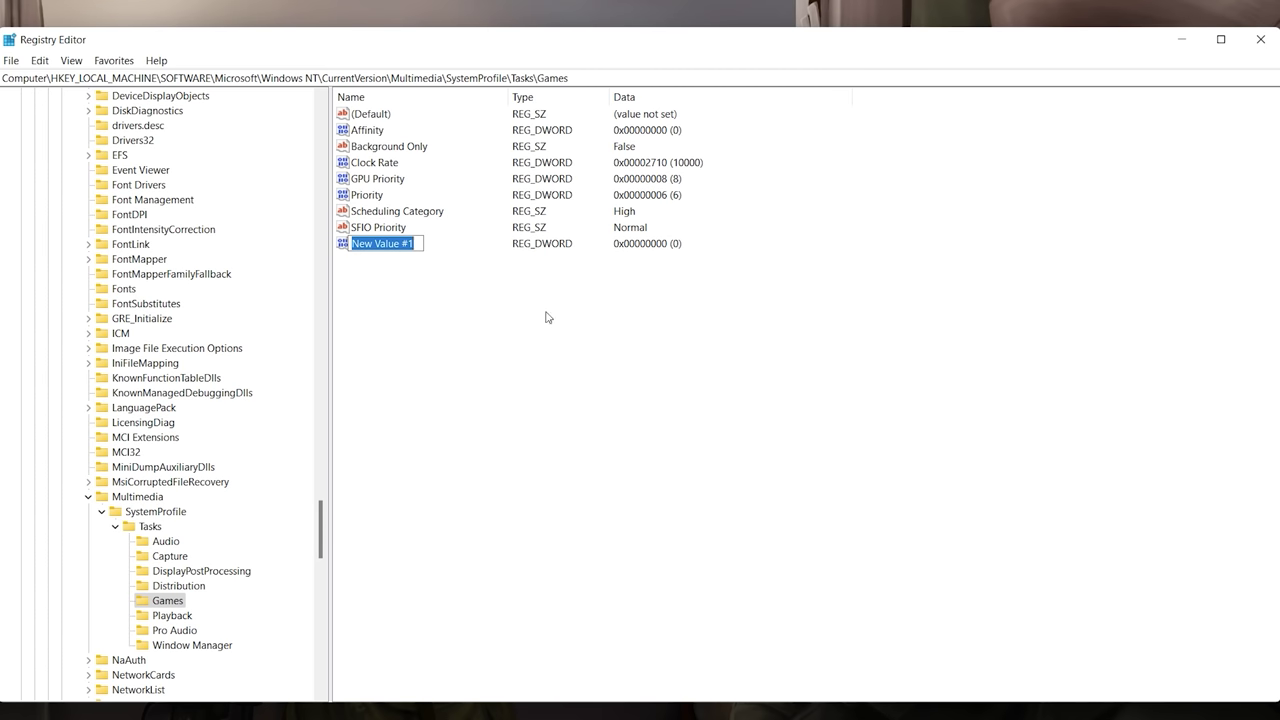
pyautogui.press('Return')
pyautogui.doubleClick(410, 246)
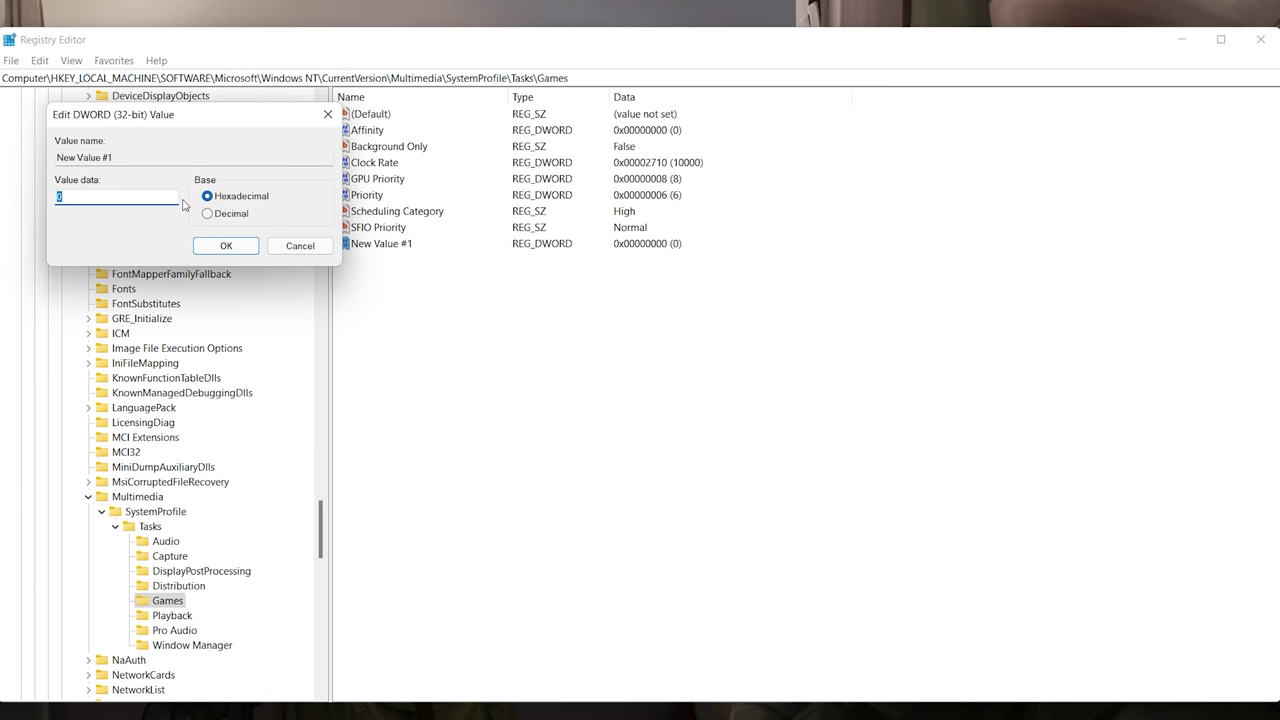
pyautogui.click(328, 114)
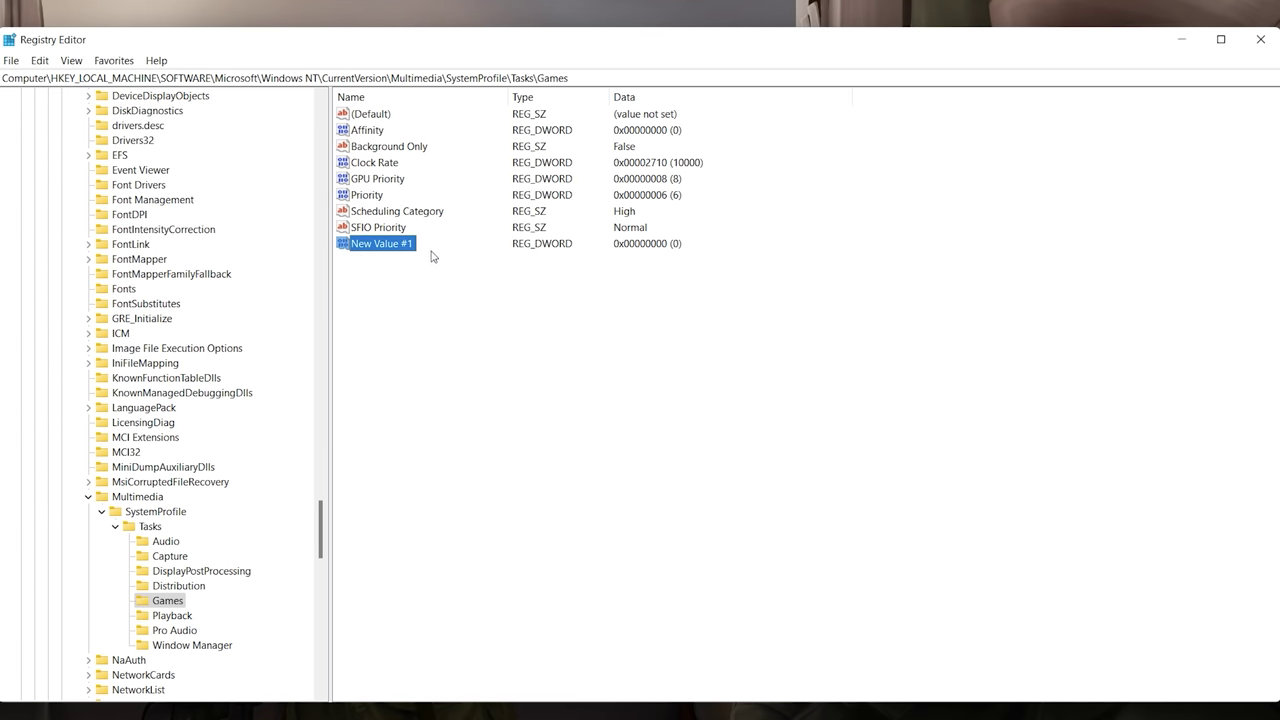
pyautogui.click(418, 249)
pyautogui.press('Delete')
pyautogui.press('Return')
# Step: Create a new string value in the Games key and view its edit dialog without entering any data
pyautogui.rightClick(501, 289)
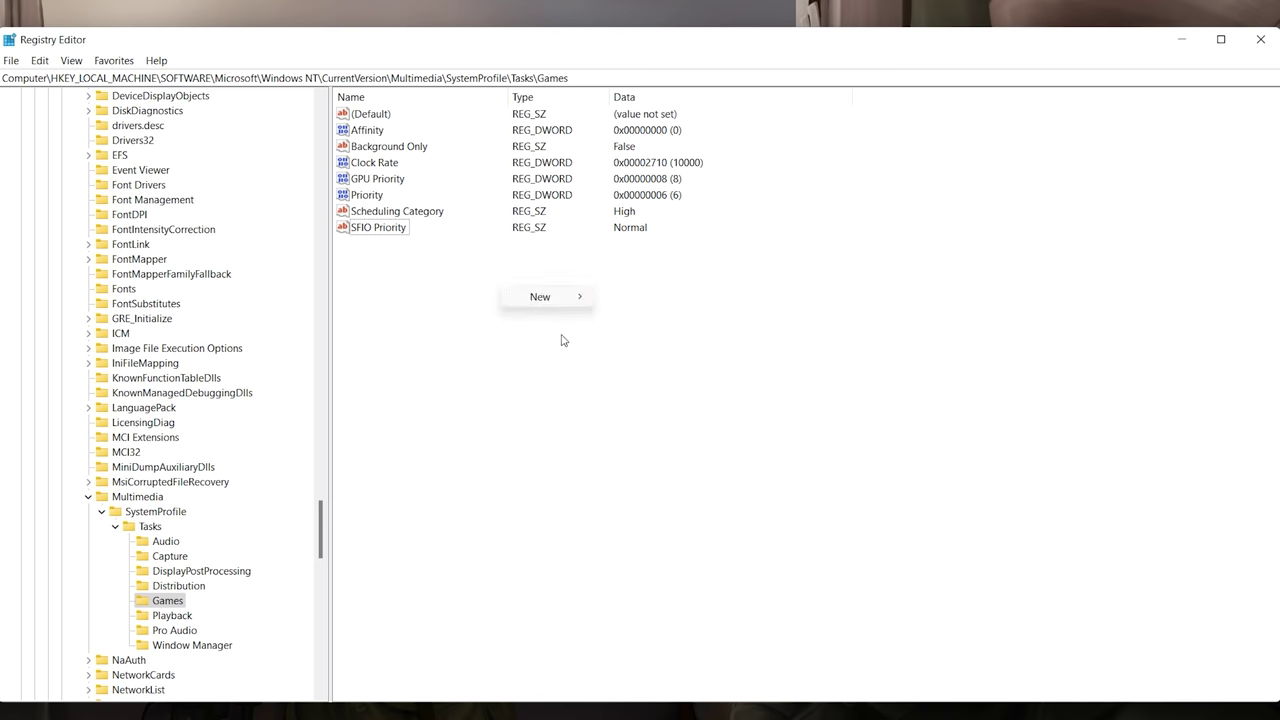
pyautogui.moveTo(562, 300)
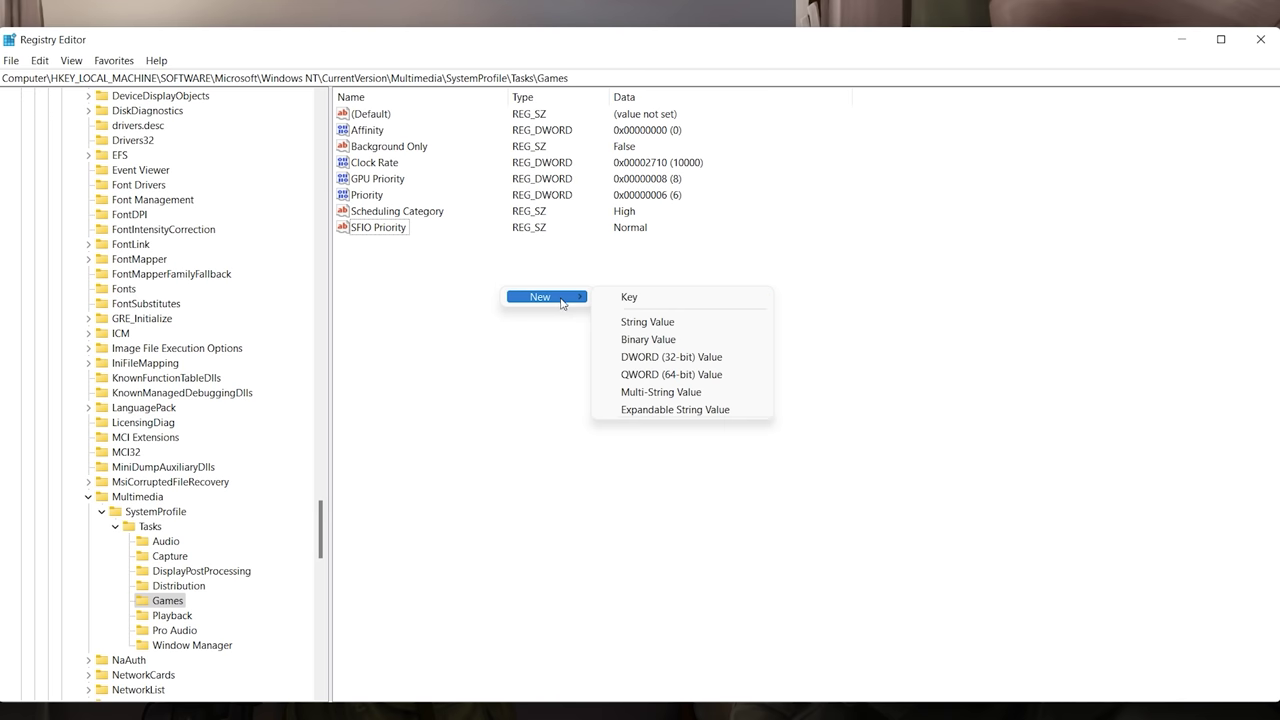
pyautogui.click(650, 324)
pyautogui.doubleClick(413, 249)
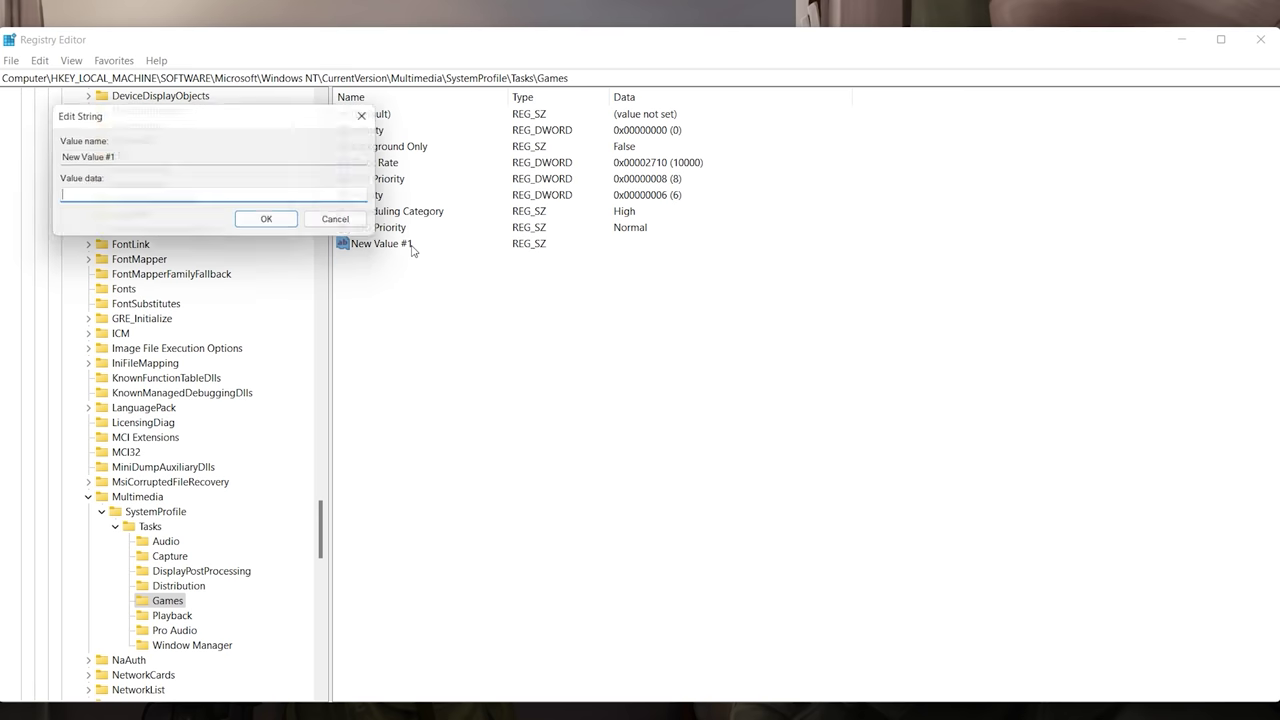
pyautogui.click(372, 114)
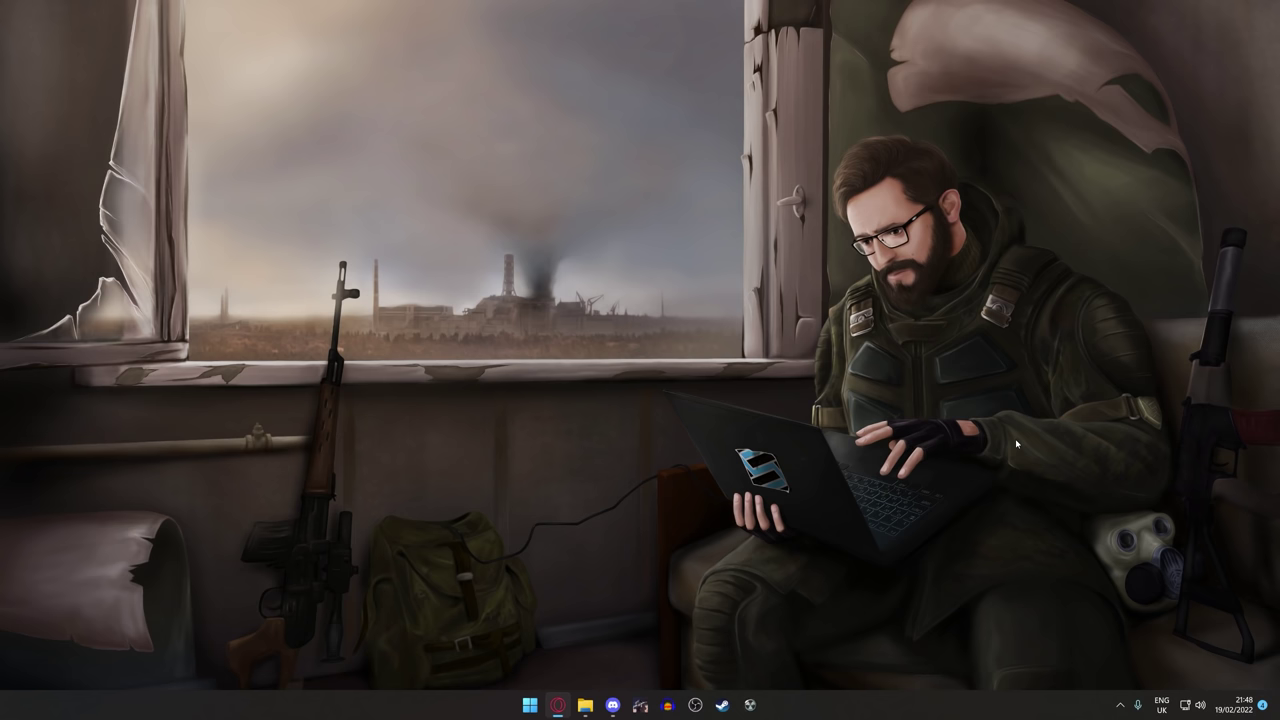
# Step: Open Control Panel with its items viewed as Small icons and go to Power Options
pyautogui.press('super')
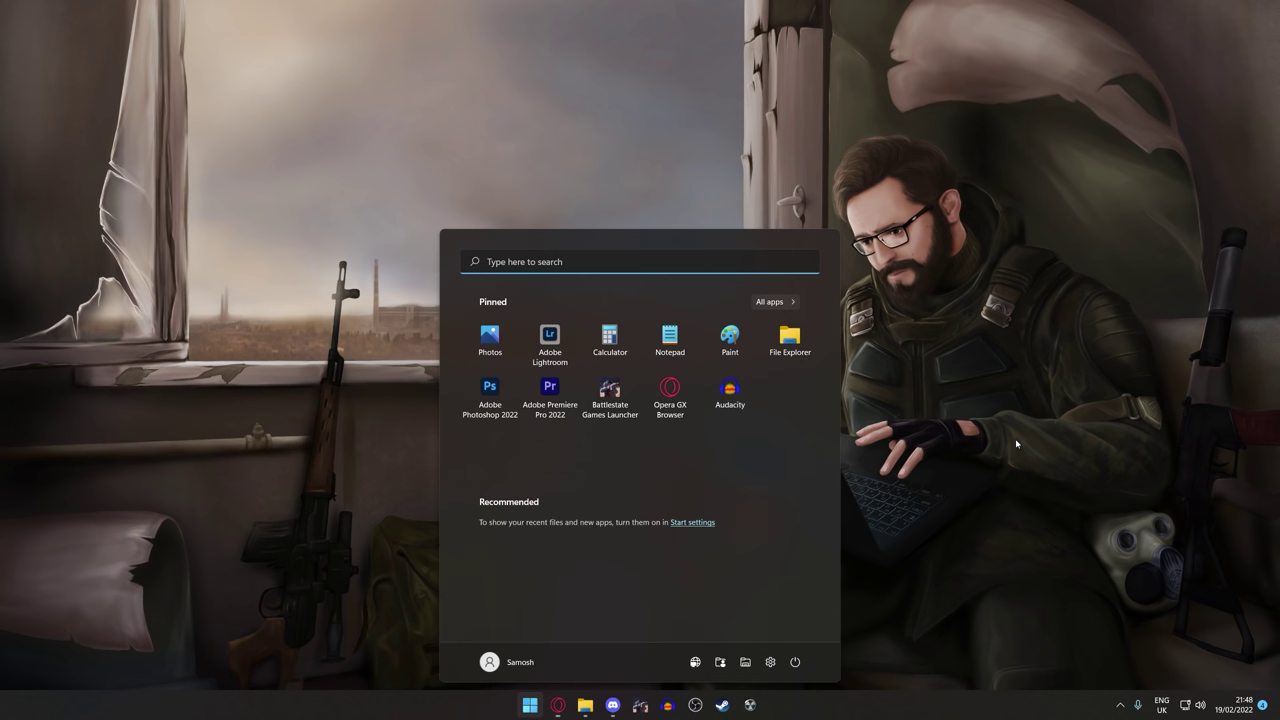
pyautogui.write('comt')
pyautogui.press('Return')
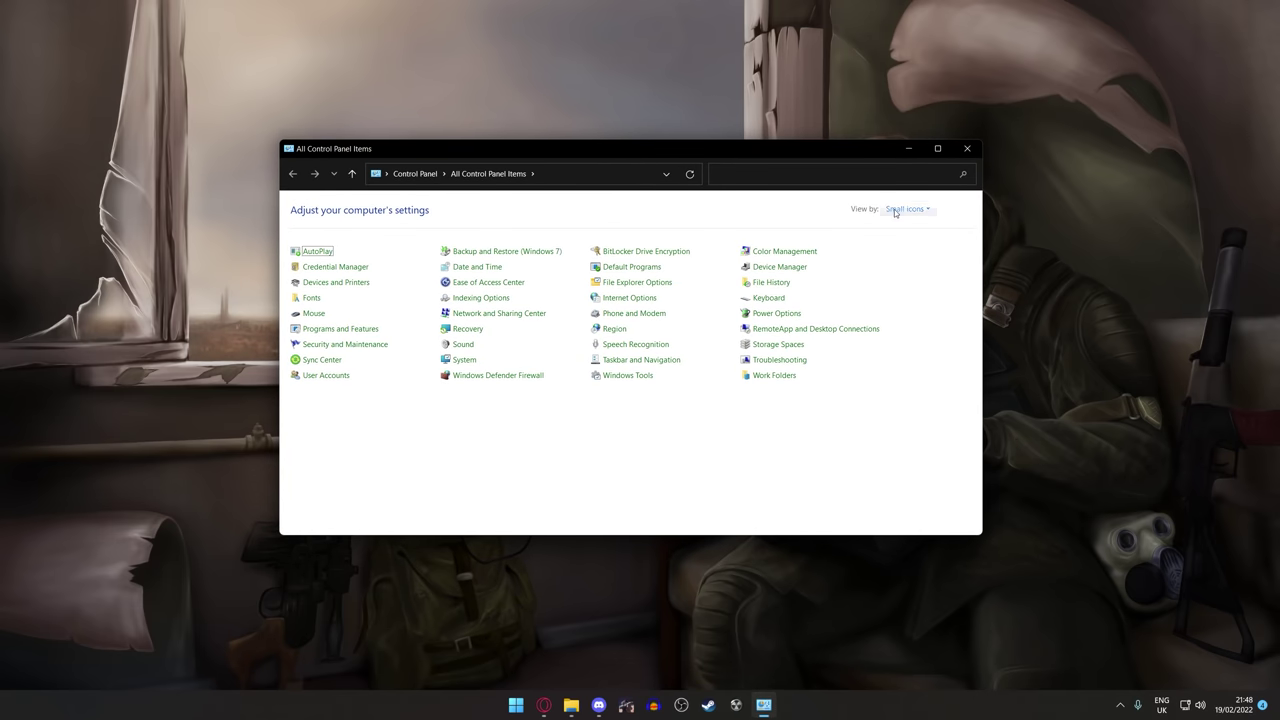
pyautogui.click(890, 209)
pyautogui.click(928, 257)
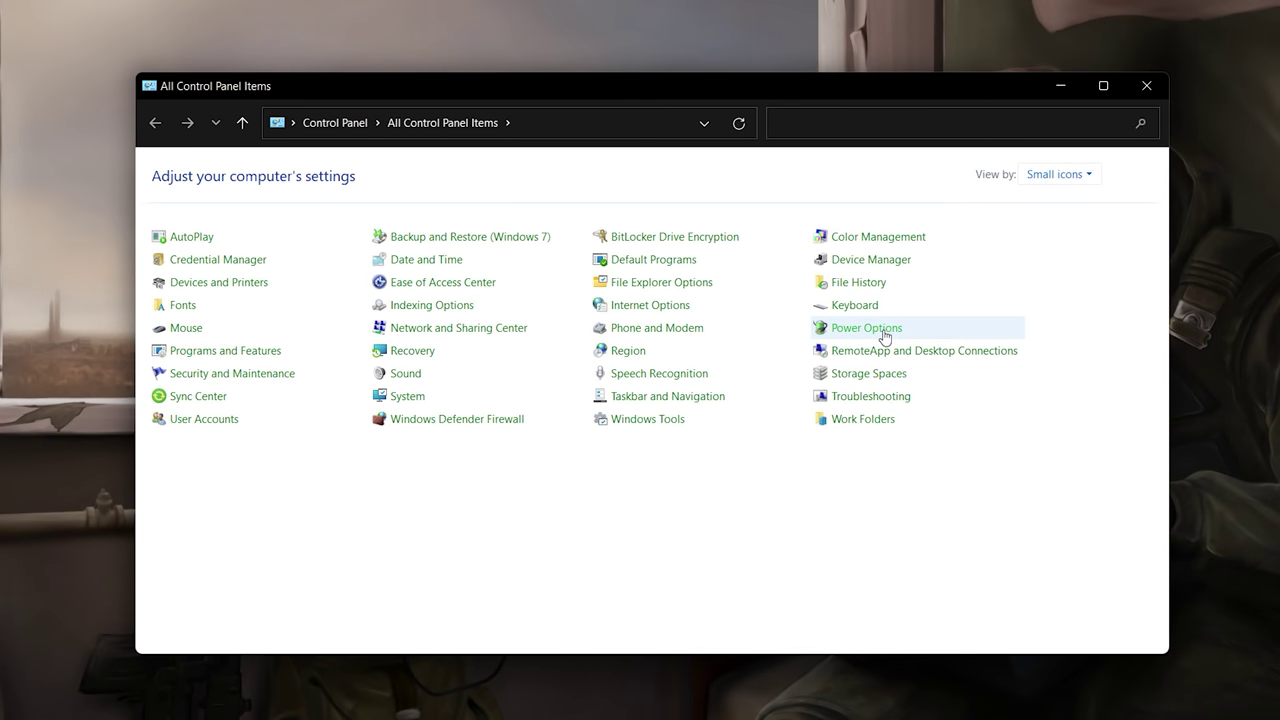
pyautogui.click(884, 333)
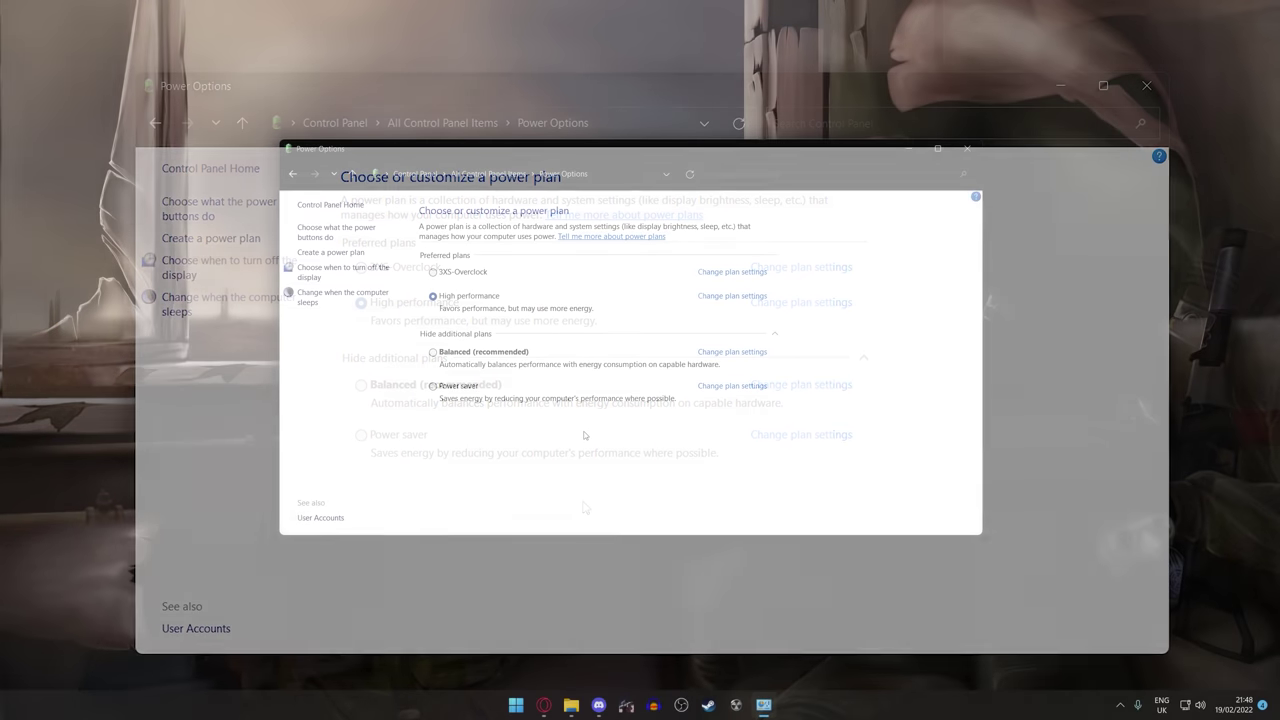
# Step: Launch Command Prompt as administrator by searching for cmd, and allow it to make changes to the device
pyautogui.press('super')
pyautogui.write('cmd')
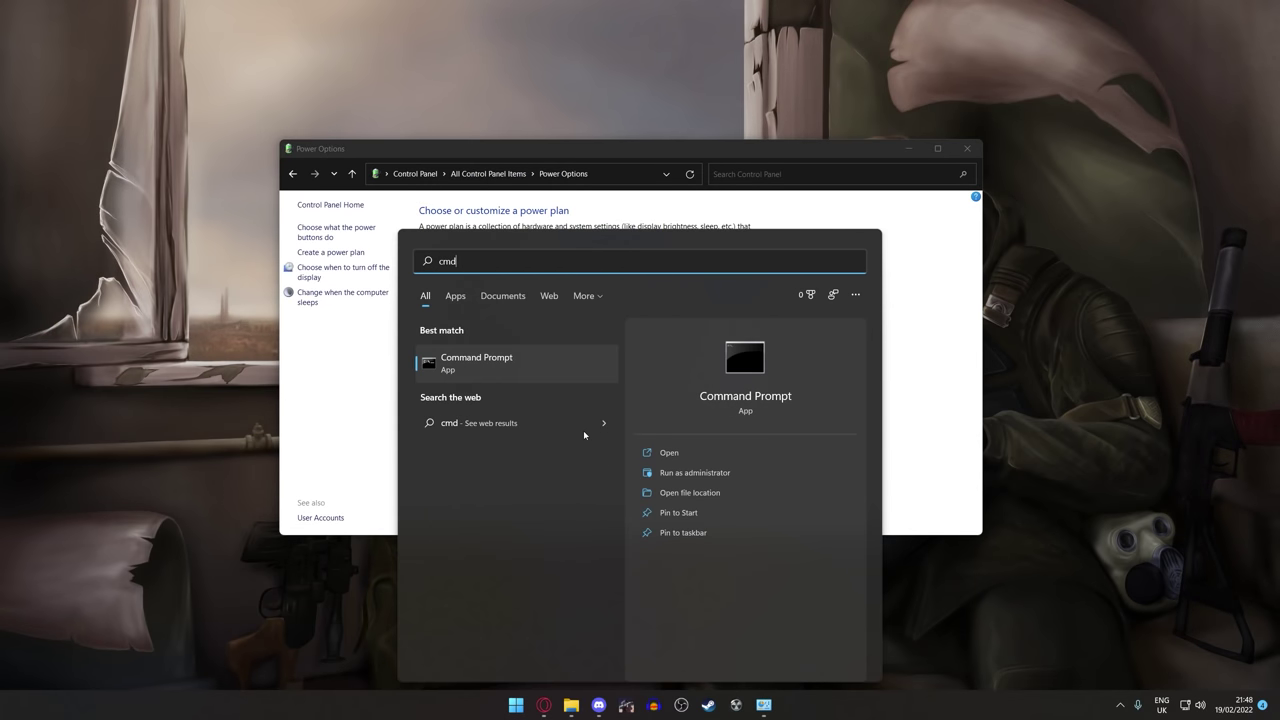
pyautogui.rightClick(495, 370)
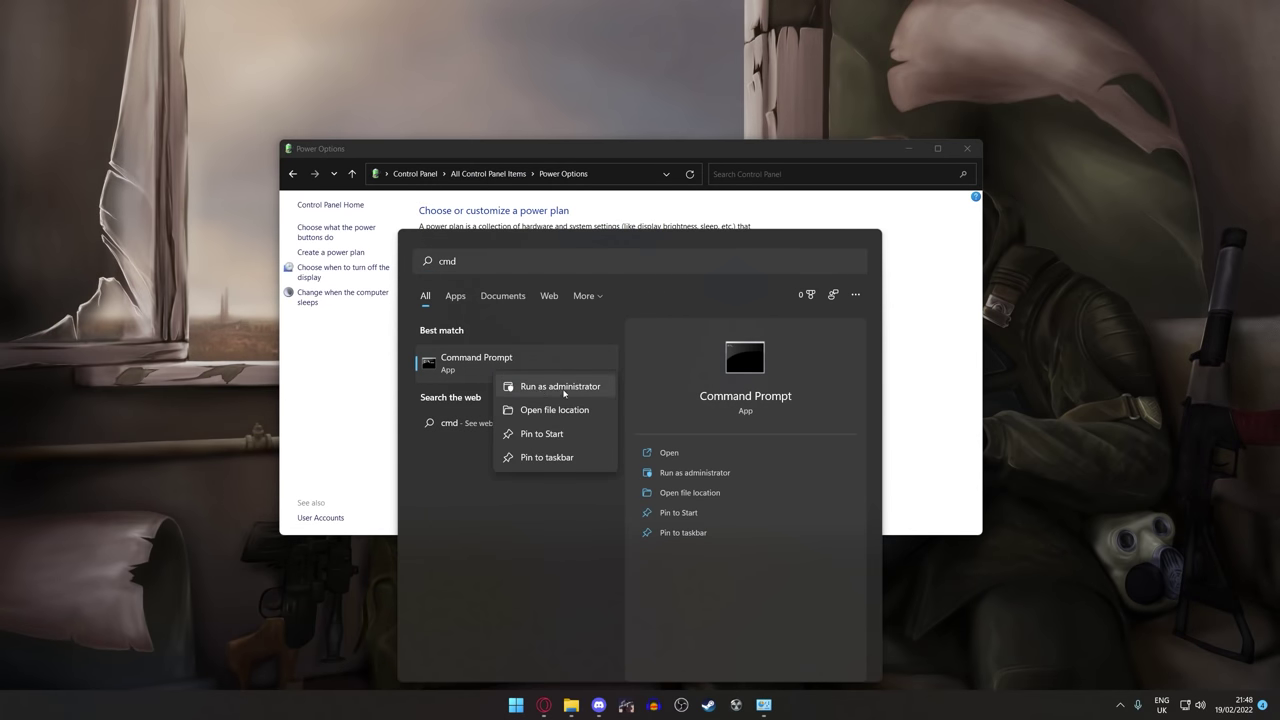
pyautogui.click(560, 387)
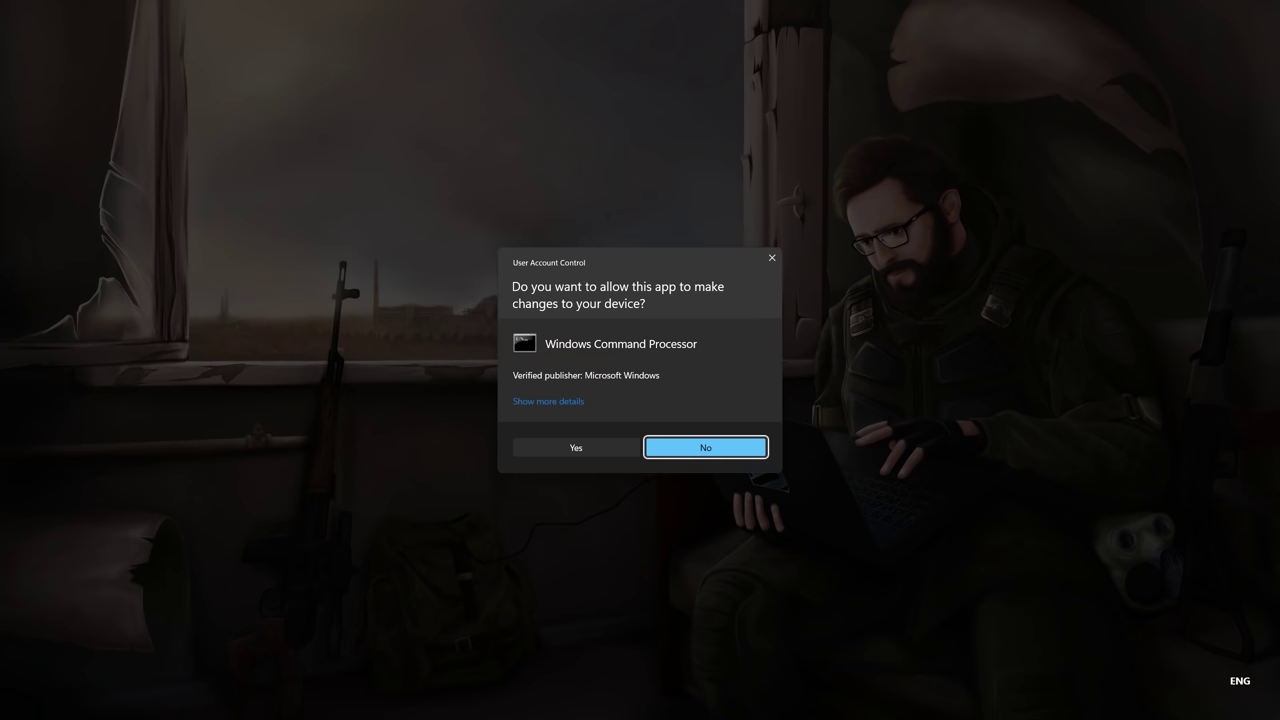
pyautogui.hotkey('alt', 'y')
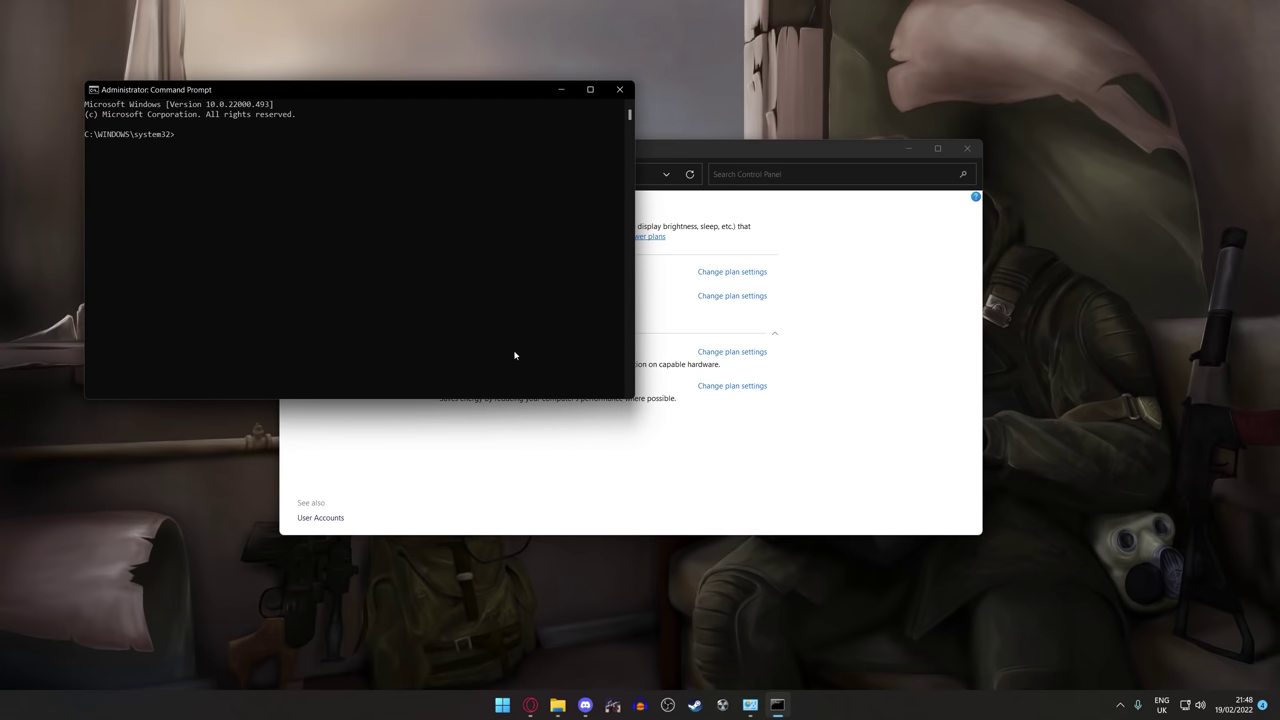
# Step: Run powercfg -duplicatescheme e9a42b02-d5df-448d-aa00-03f14749eb61 to add the Ultimate Performance power plan, and close Command Prompt
pyautogui.write('powercfg -duplicatescheme e9a42b02-d5df-448d-aa00-03f14749eb61')
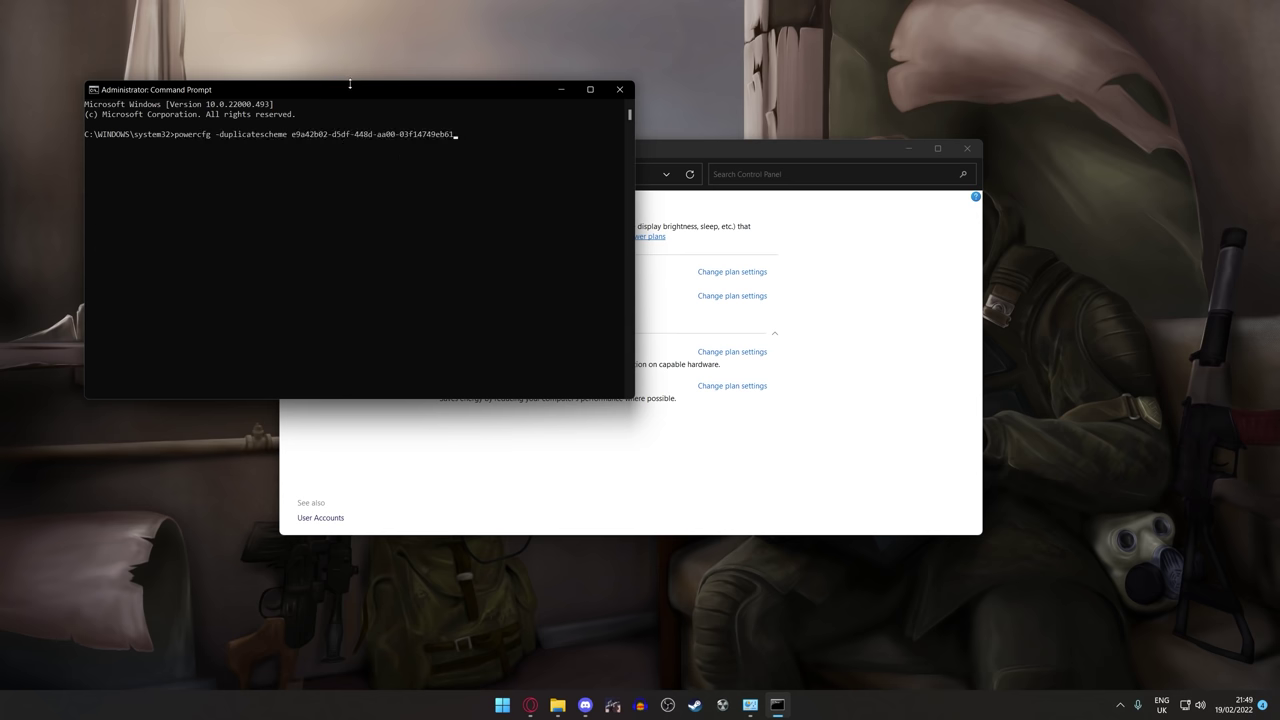
pyautogui.moveTo(353, 89); pyautogui.dragTo(582, 88)
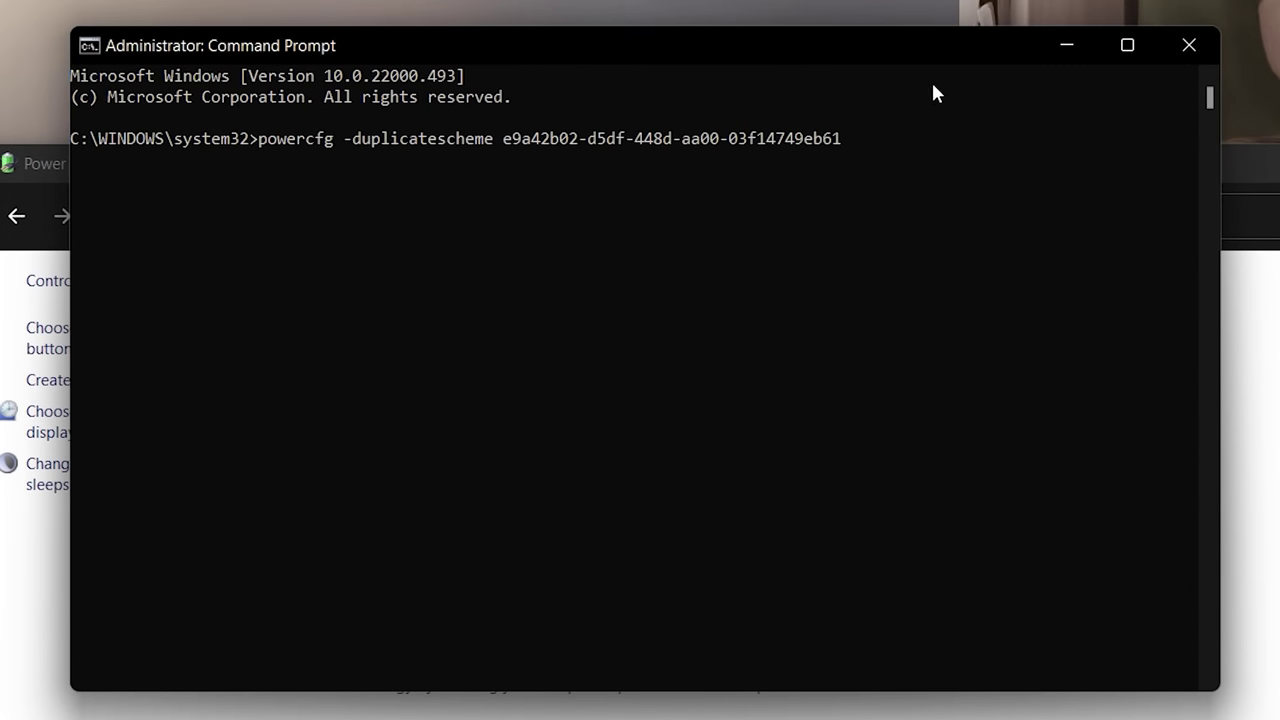
pyautogui.press('Return')
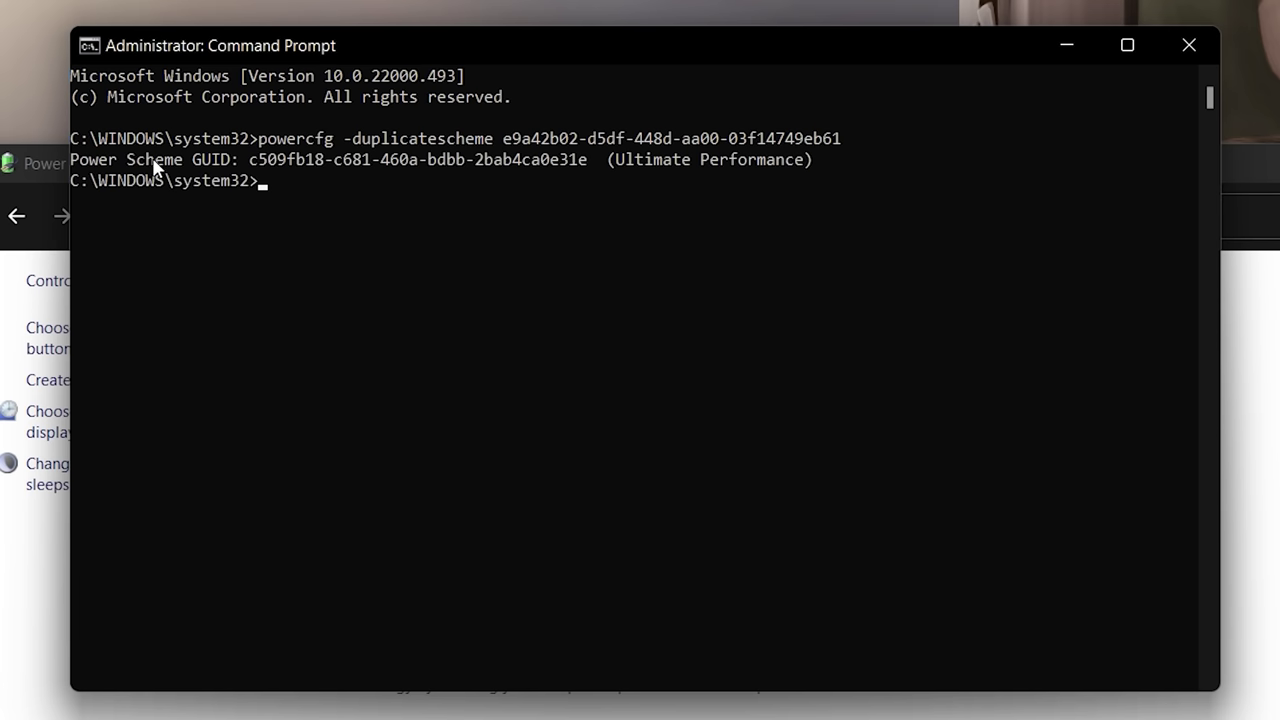
pyautogui.moveTo(612, 160); pyautogui.dragTo(813, 175)
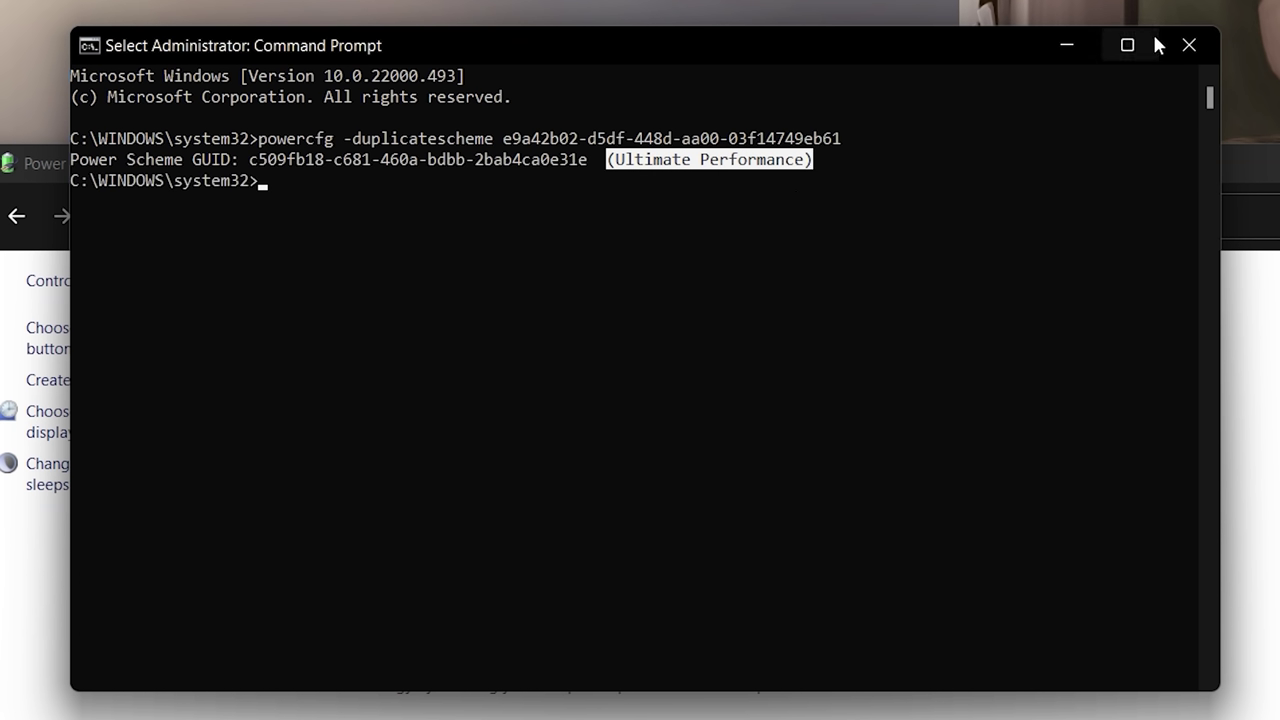
pyautogui.click(1187, 45)
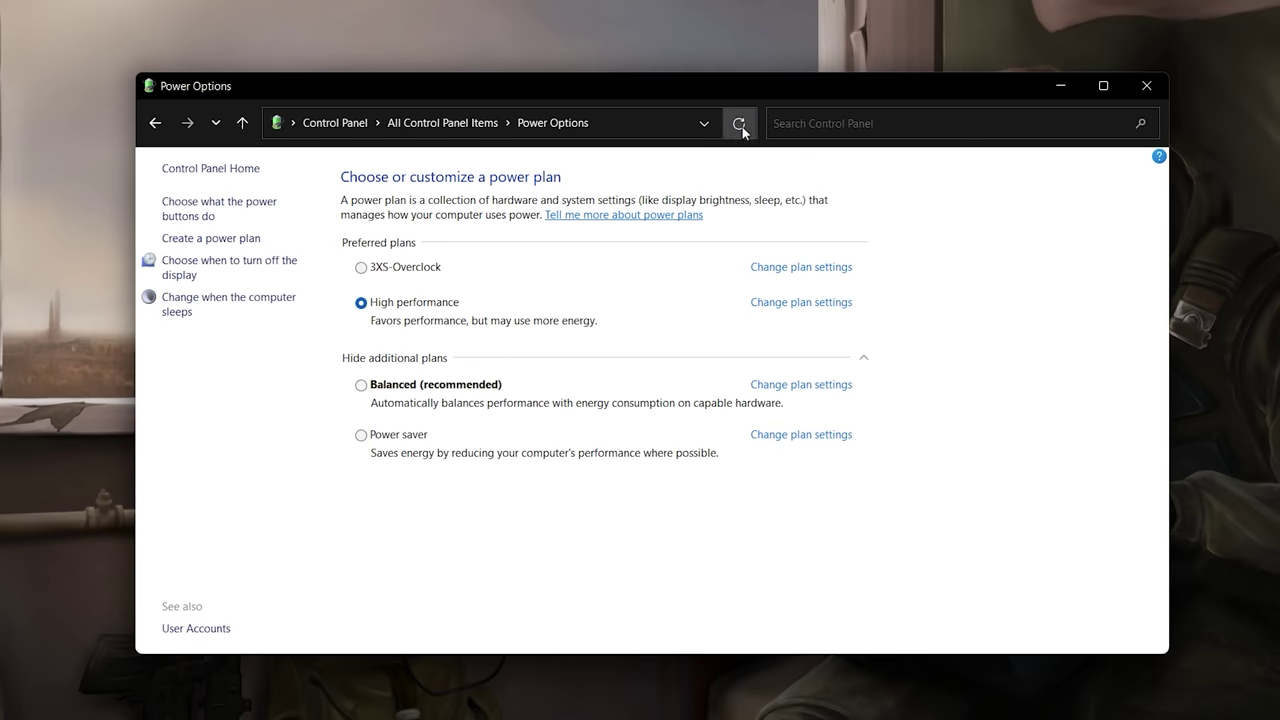
# Step: Refresh the power plan list, activate the Ultimate Performance plan, and set its display turn-off time to 1 hour
pyautogui.click(740, 125)
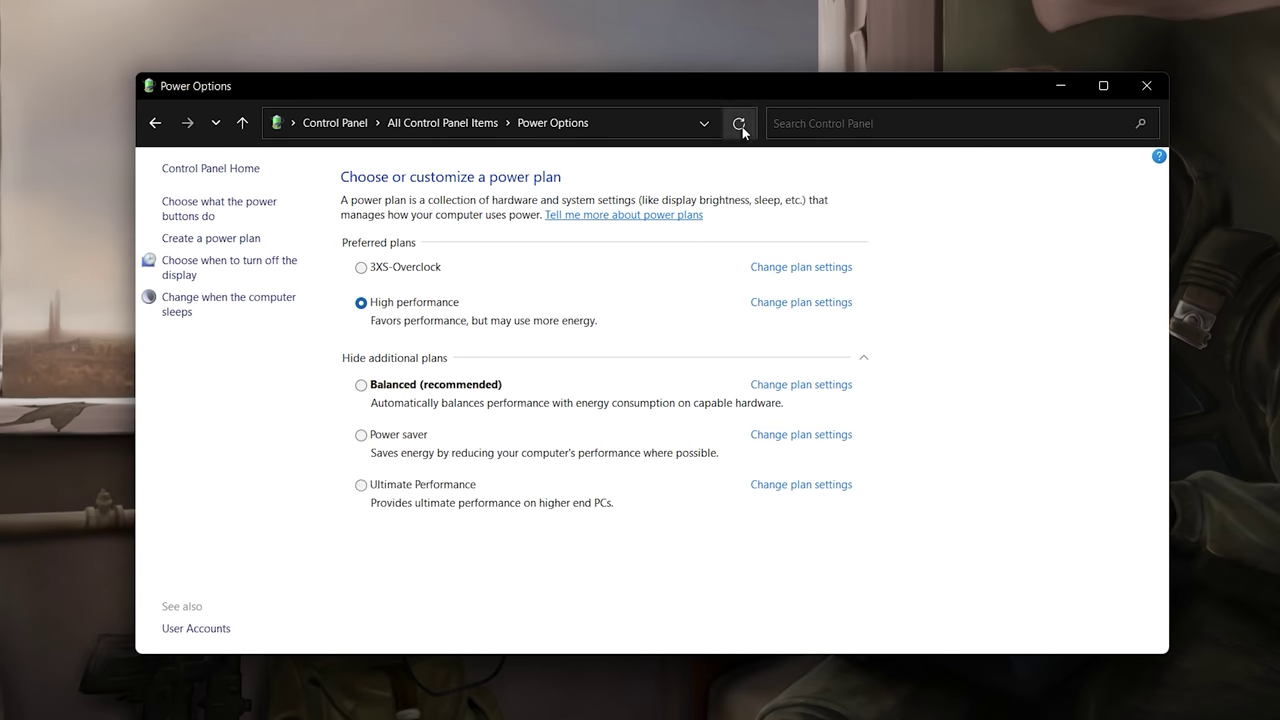
pyautogui.click(361, 485)
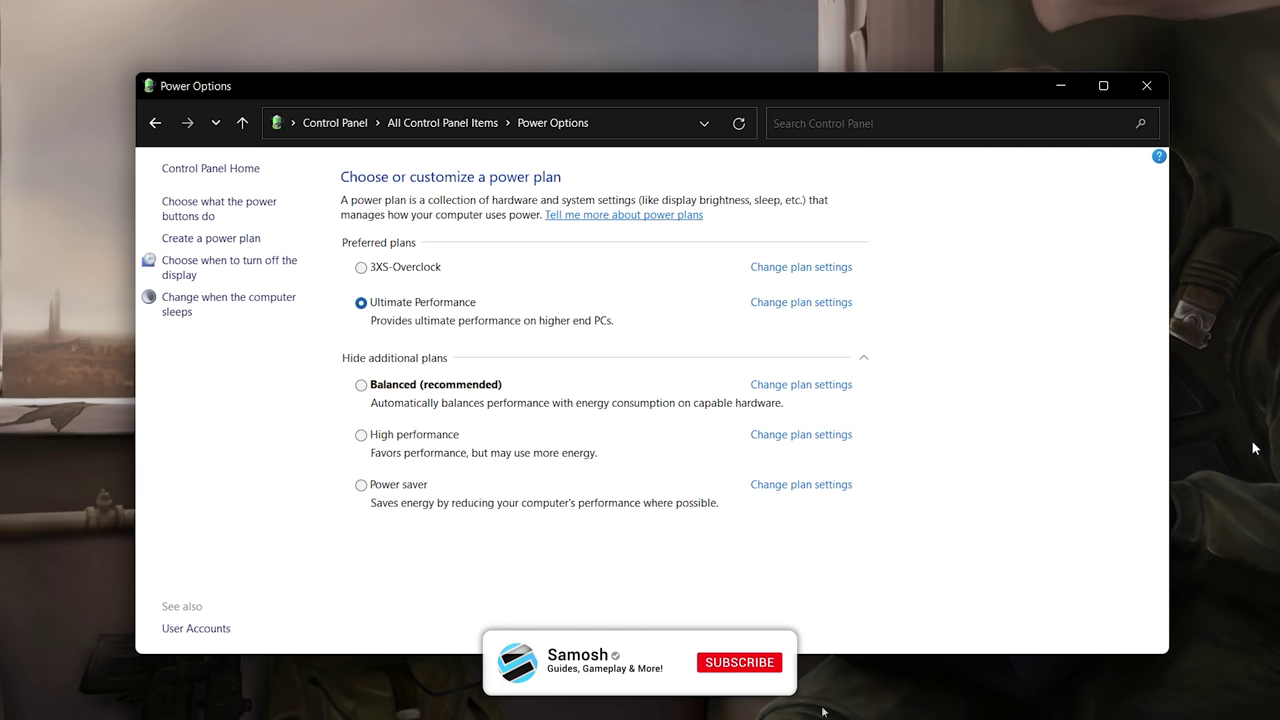
pyautogui.click(771, 306)
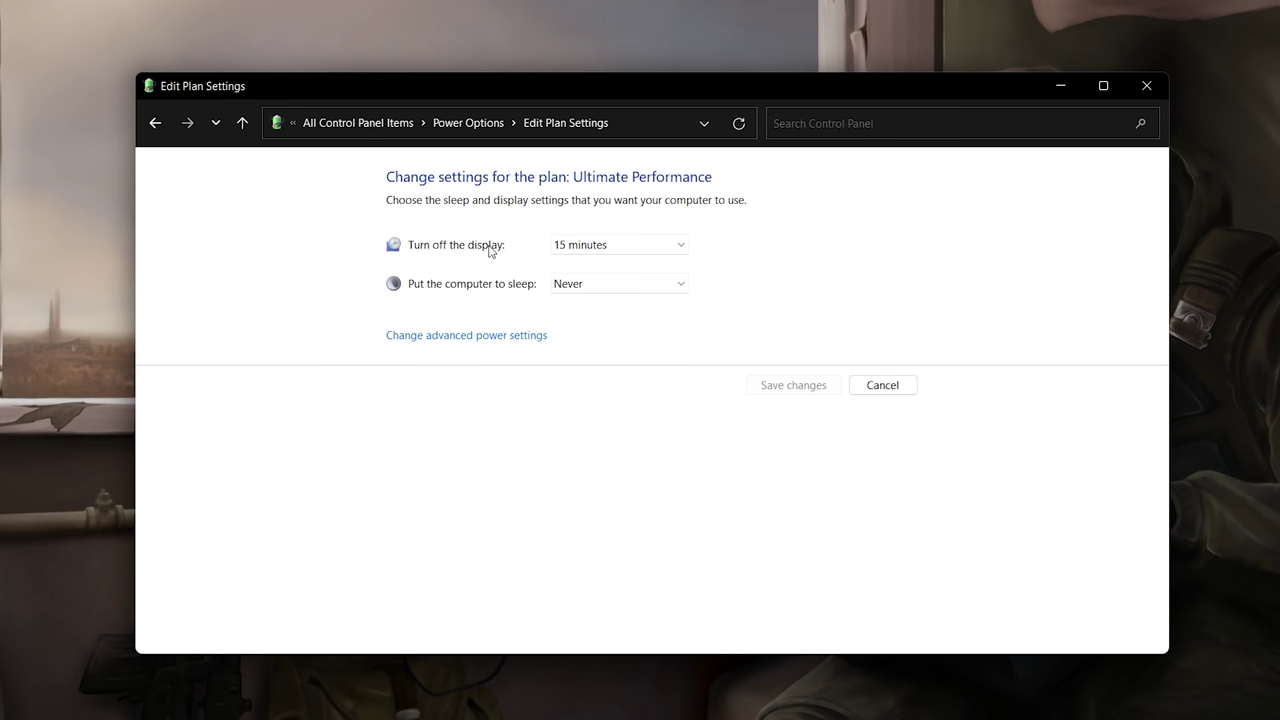
pyautogui.click(584, 252)
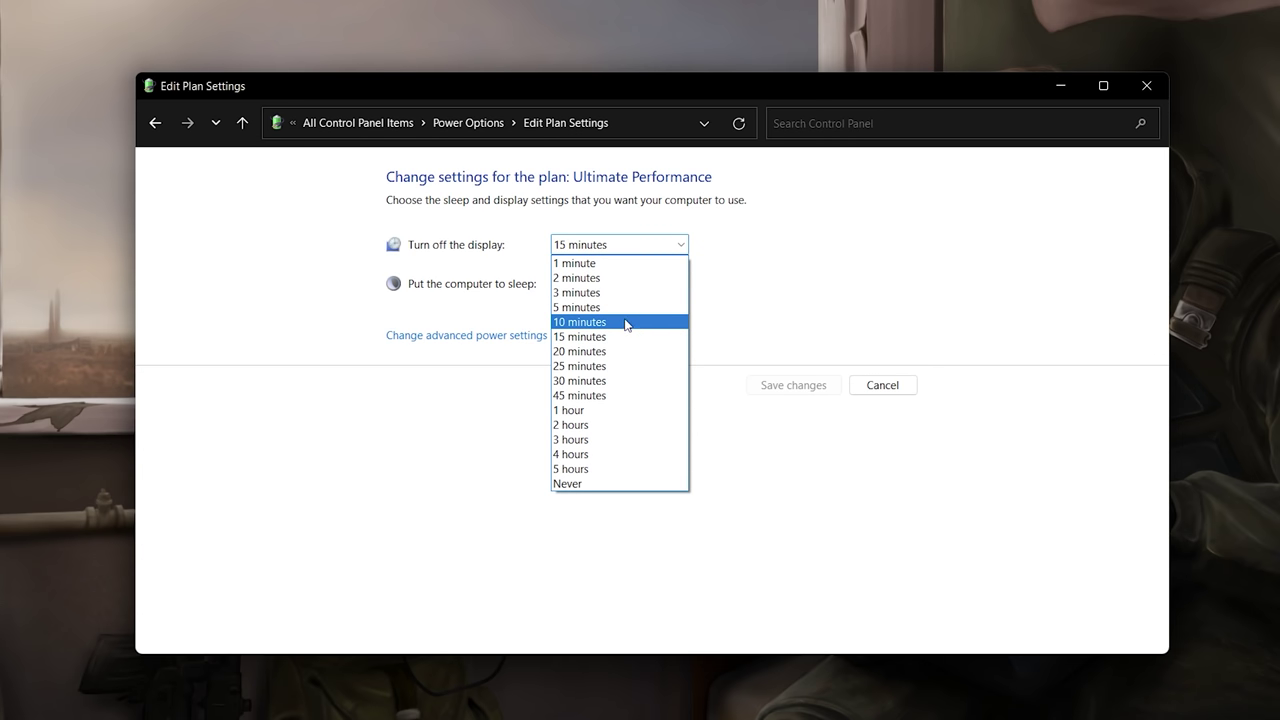
pyautogui.click(606, 411)
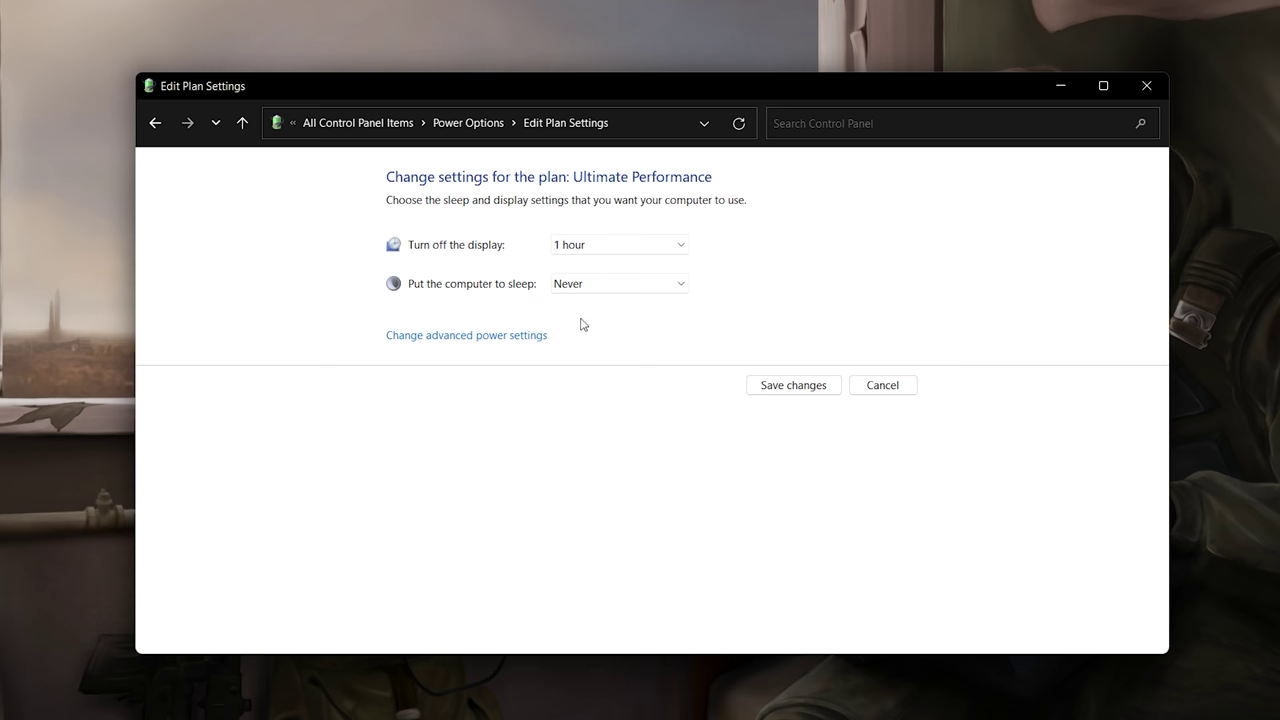
# Step: Open the advanced power settings for Ultimate Performance and set Turn off hard disk after to 0 minutes
pyautogui.click(472, 343)
pyautogui.moveTo(60, 15); pyautogui.dragTo(700, 152)
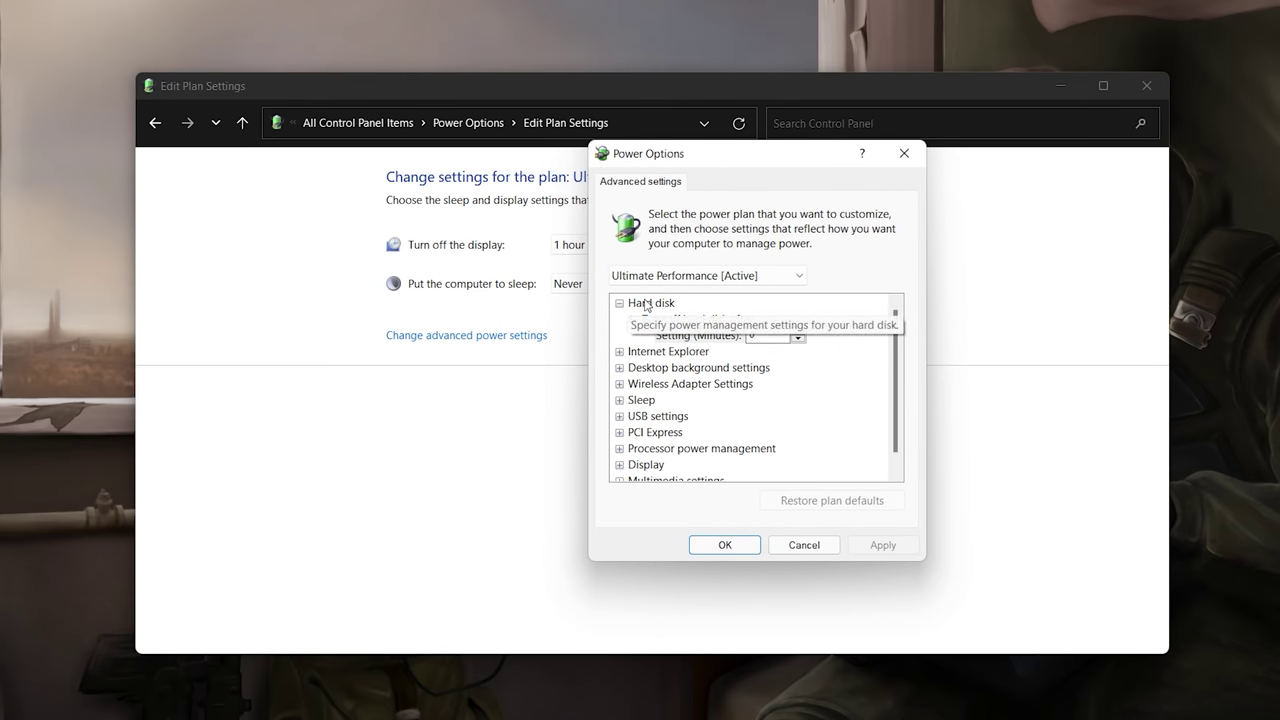
pyautogui.click(769, 336)
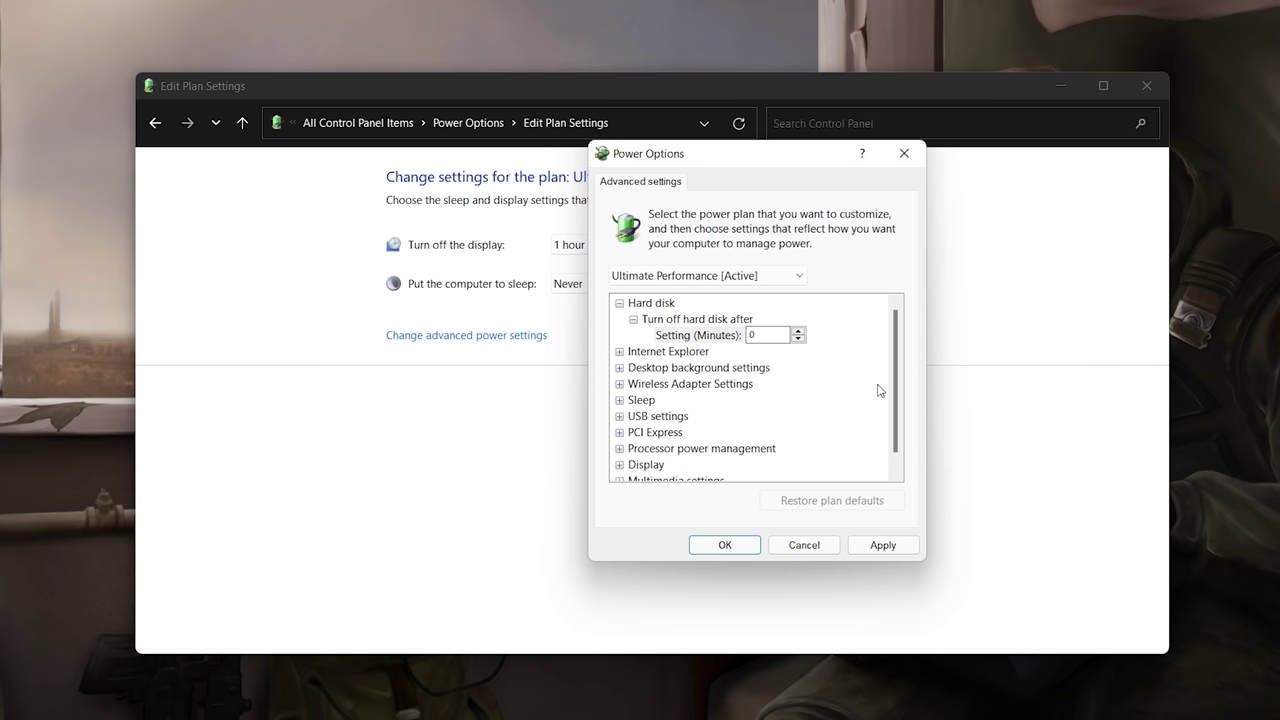
# Step: Check the minimum and maximum processor state under Processor power management in the advanced power settings
pyautogui.scroll(-1, 894, 369)
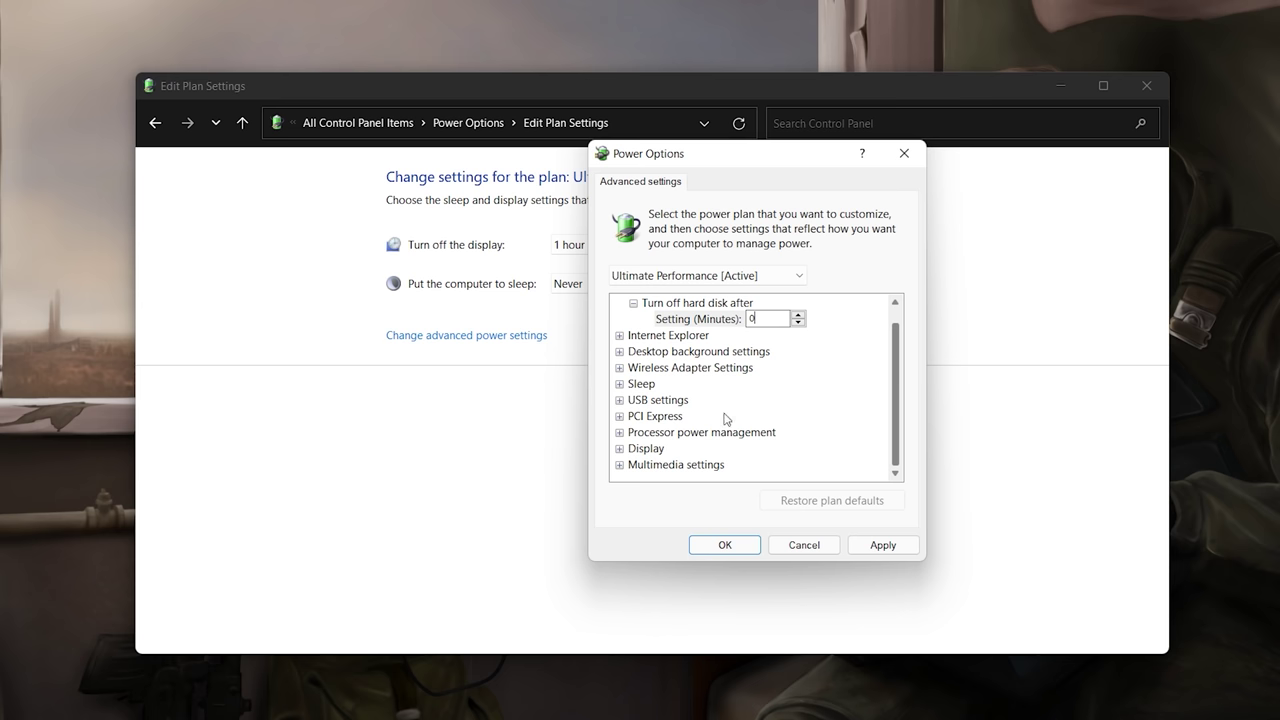
pyautogui.click(620, 433)
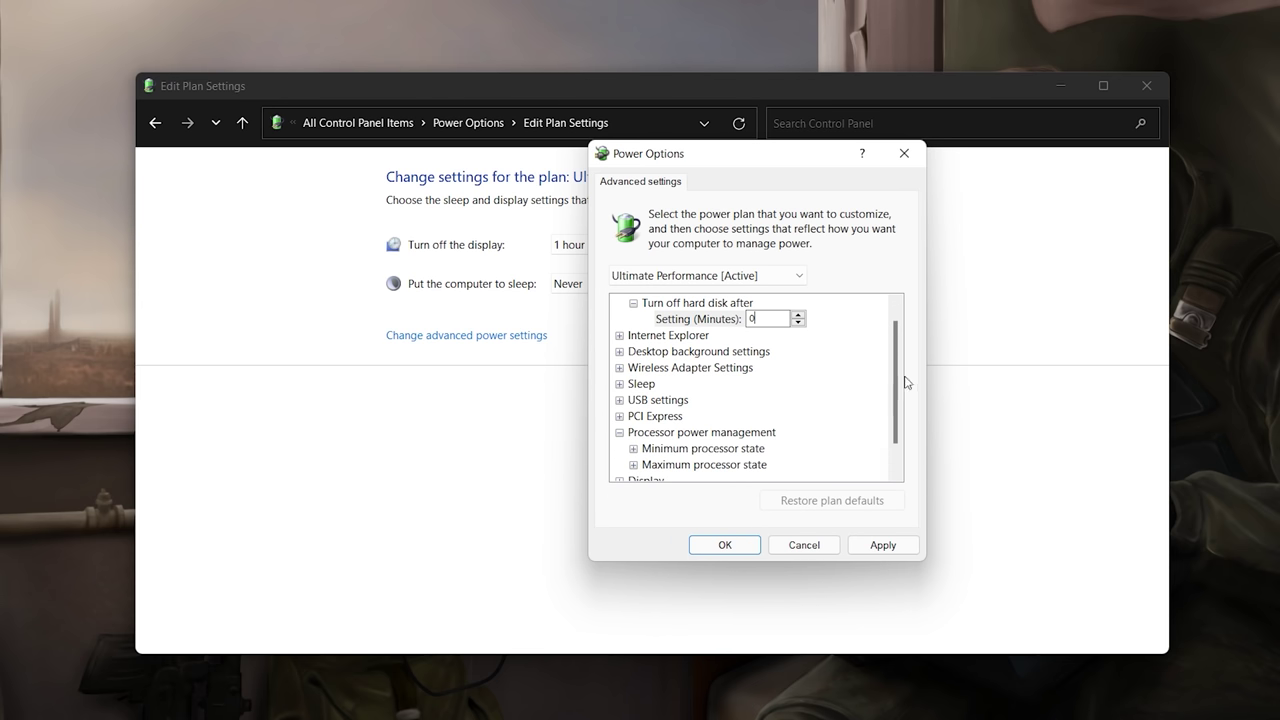
pyautogui.scroll(-1, 893, 402)
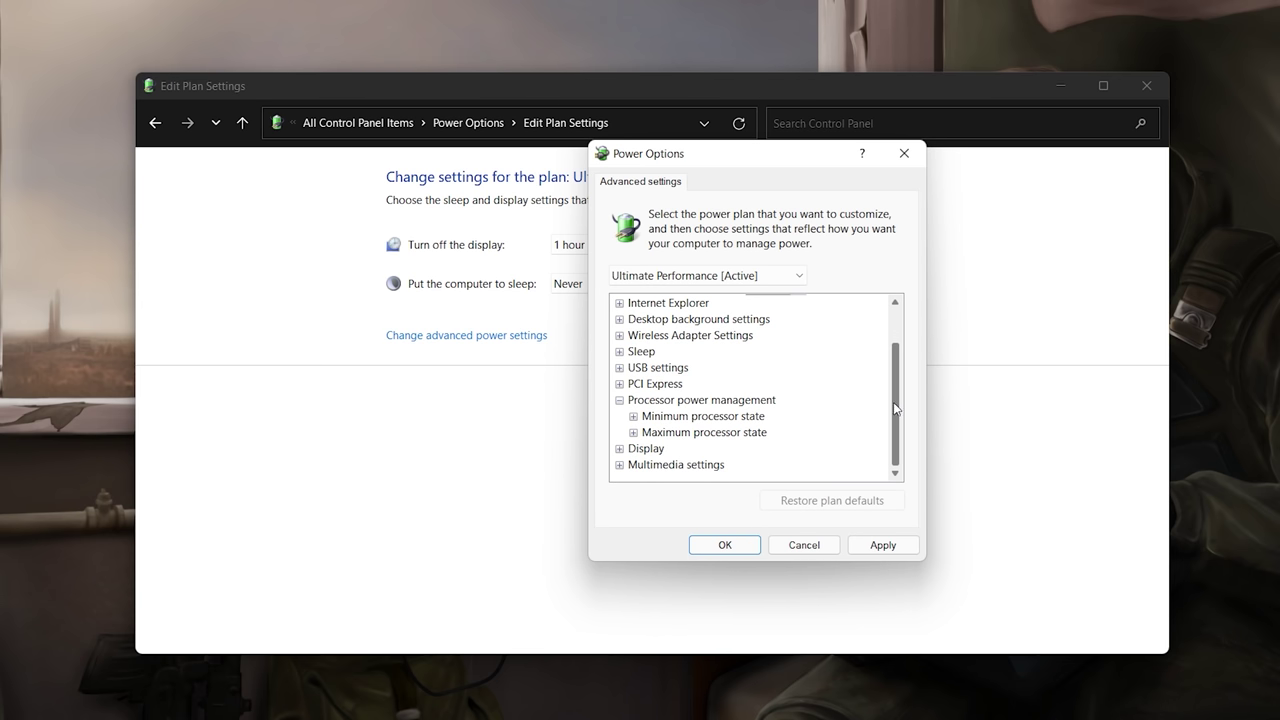
pyautogui.click(633, 416)
pyautogui.click(633, 448)
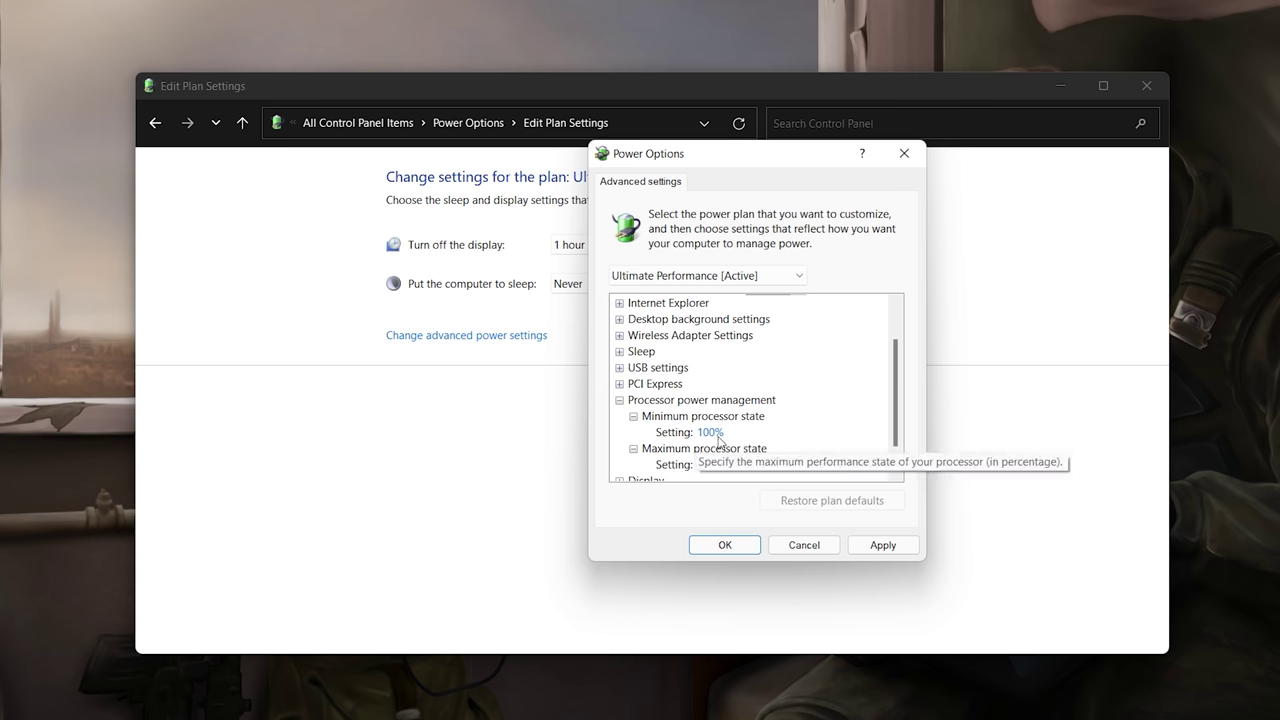
pyautogui.scroll(-1, 892, 396)
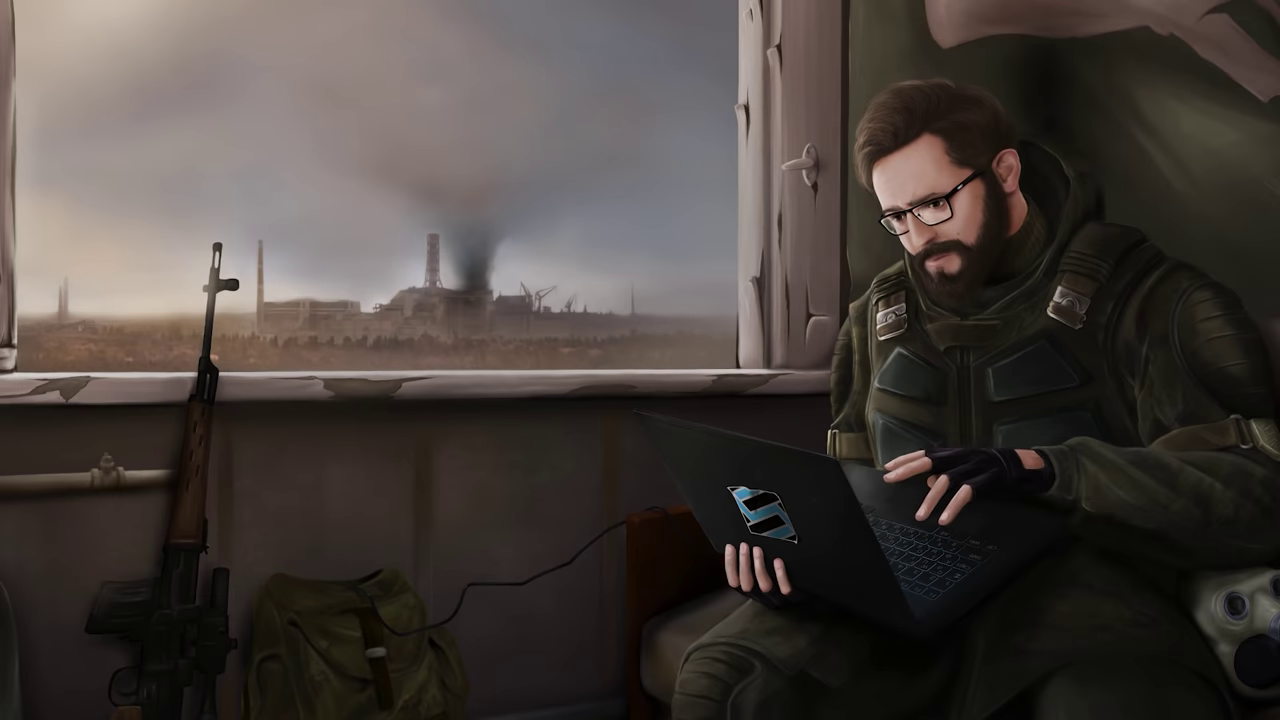
# Step: Open Windows Settings and check the Xbox Game Bar controller option in the Gaming settings
pyautogui.press('super')
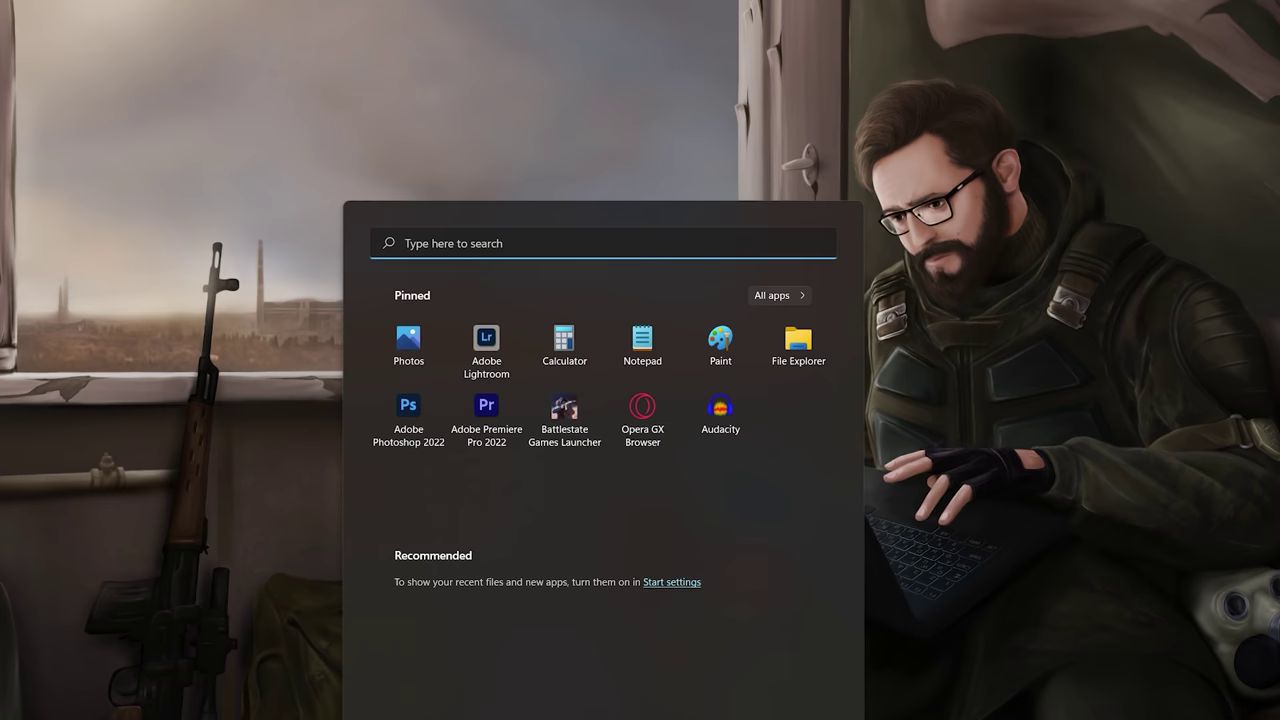
pyautogui.write('settings')
pyautogui.press('Return')
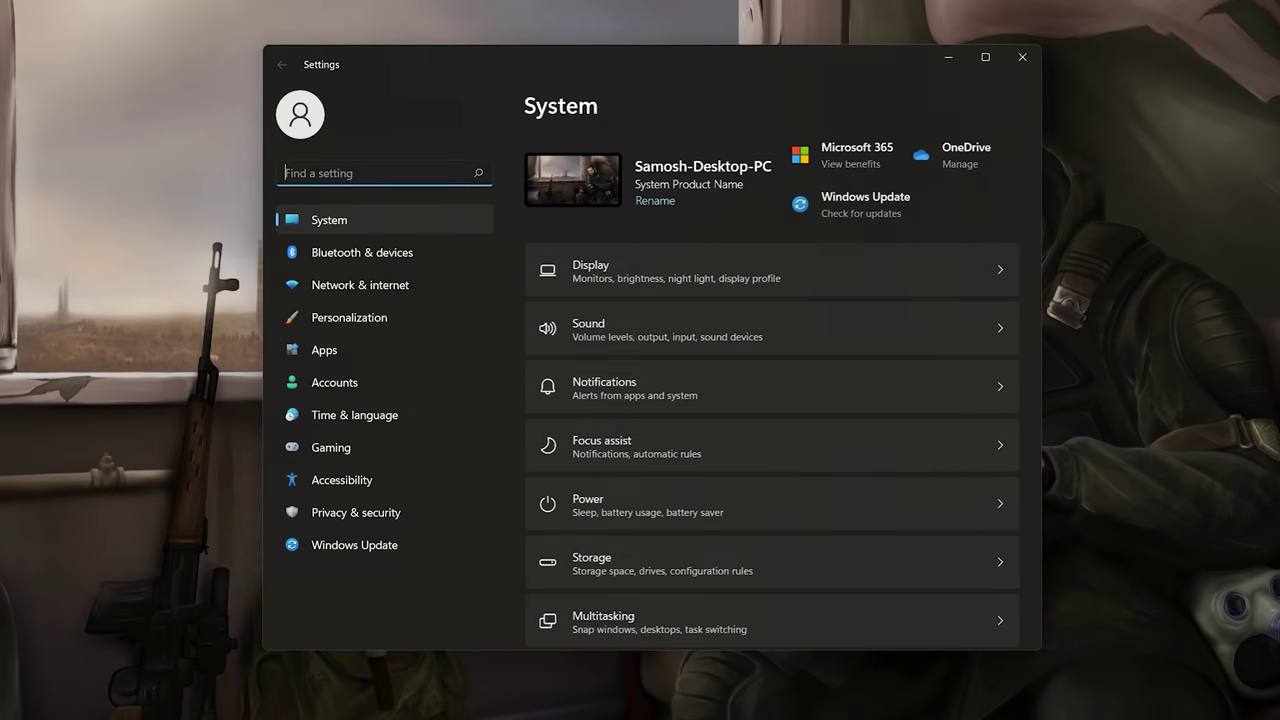
pyautogui.click(375, 450)
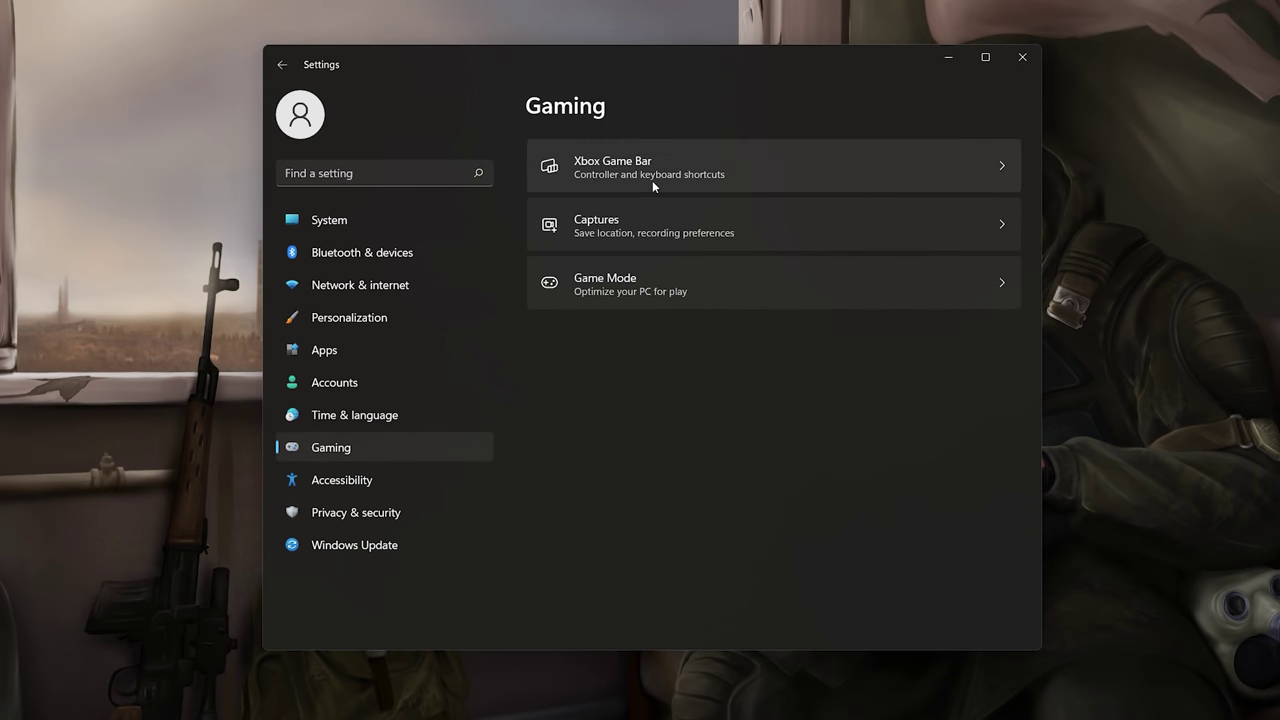
pyautogui.click(657, 172)
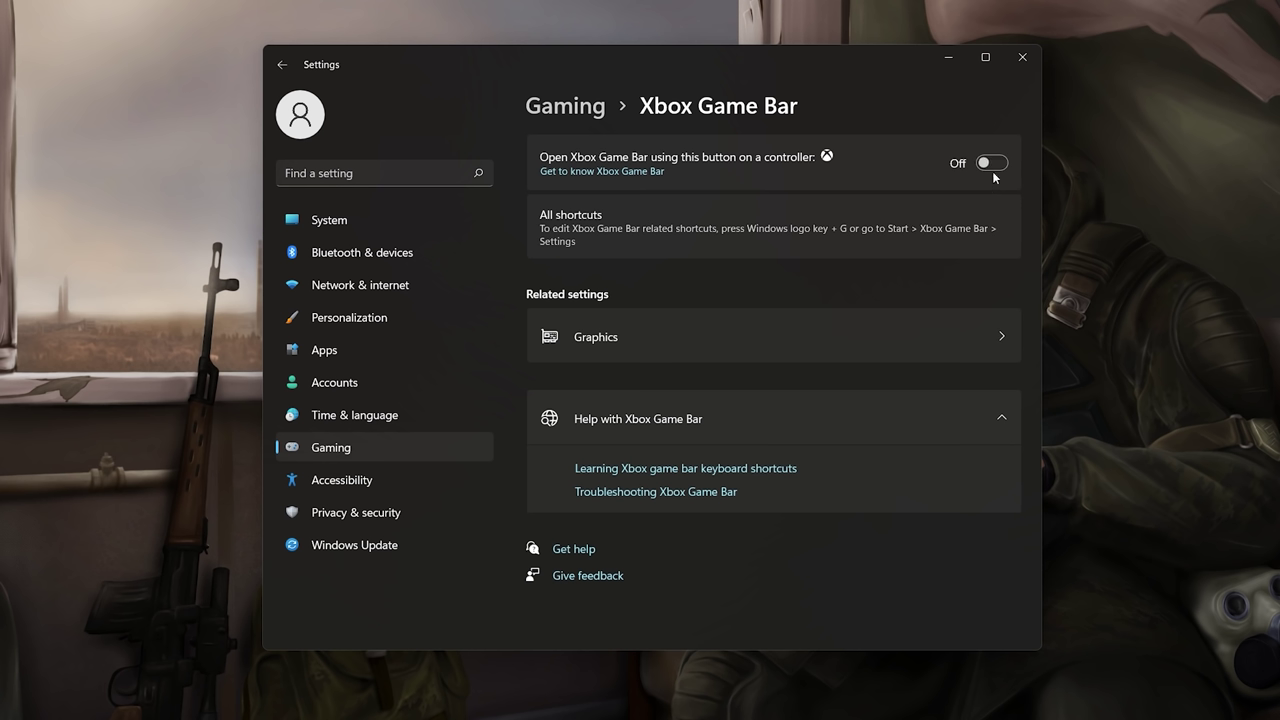
pyautogui.click(559, 108)
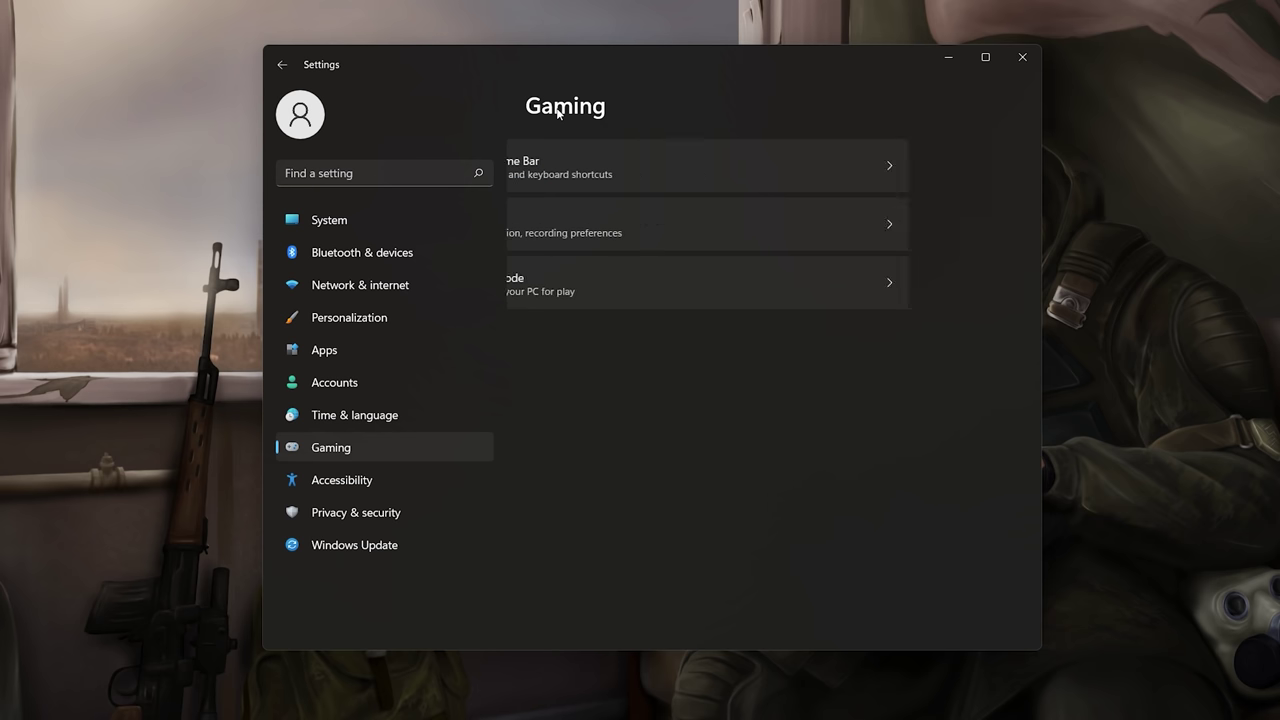
# Step: Check the Captures recording preferences and the Game Mode setting in the Gaming settings
pyautogui.click(639, 230)
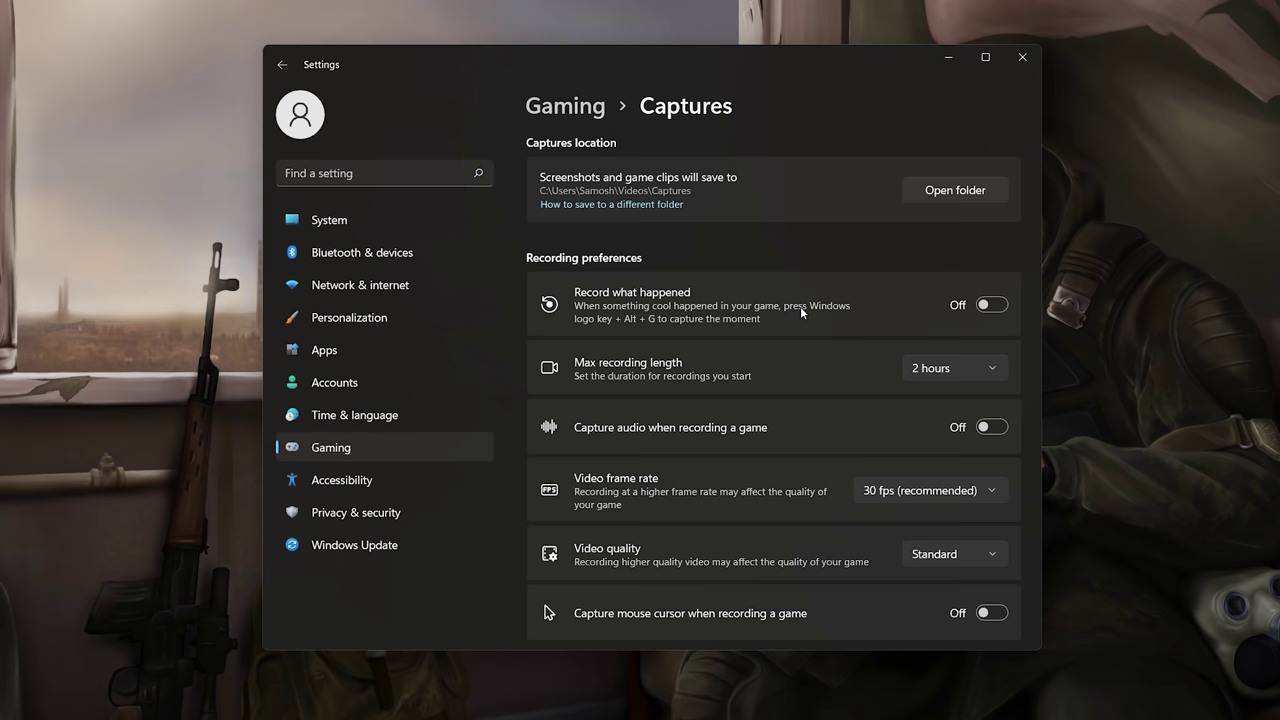
pyautogui.click(590, 108)
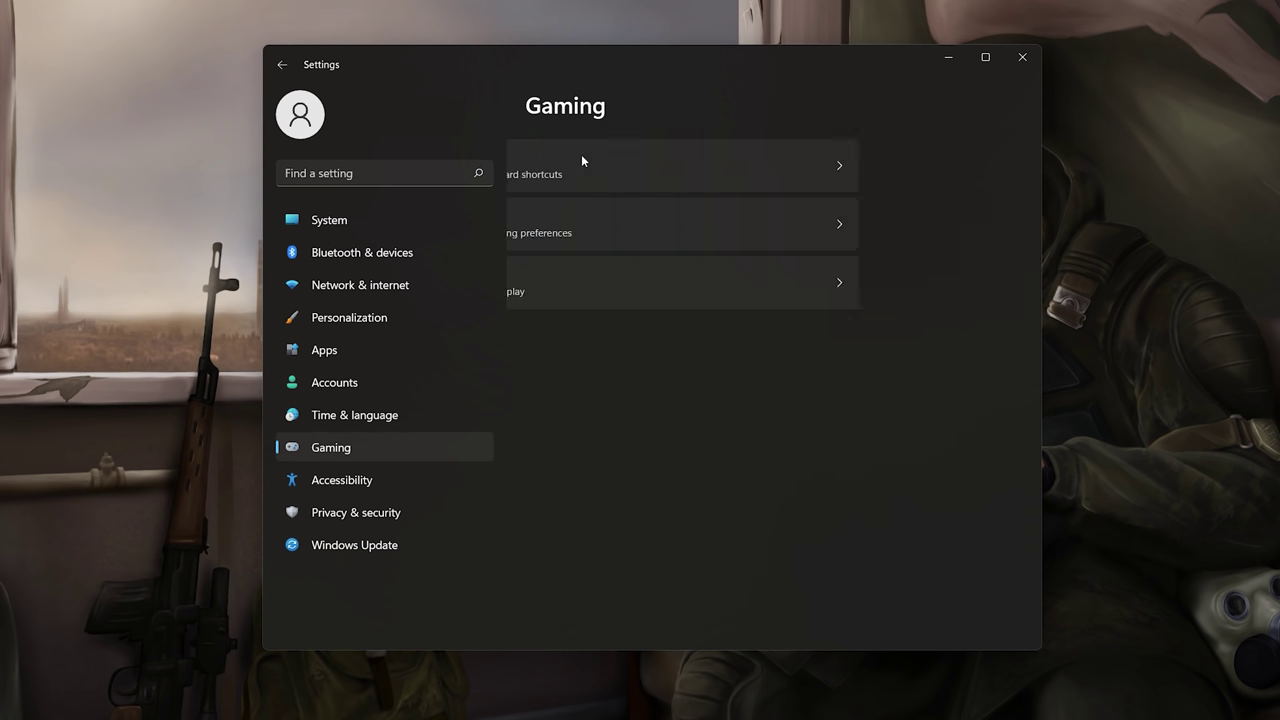
pyautogui.click(638, 286)
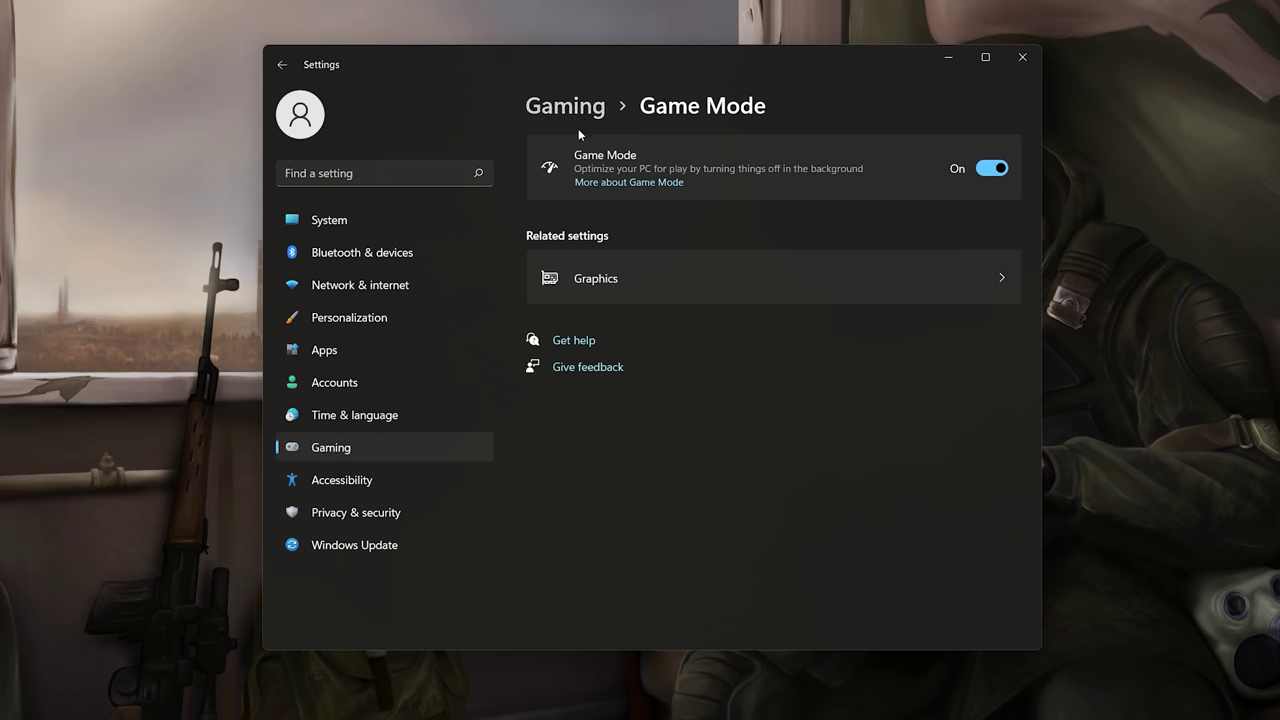
pyautogui.click(537, 106)
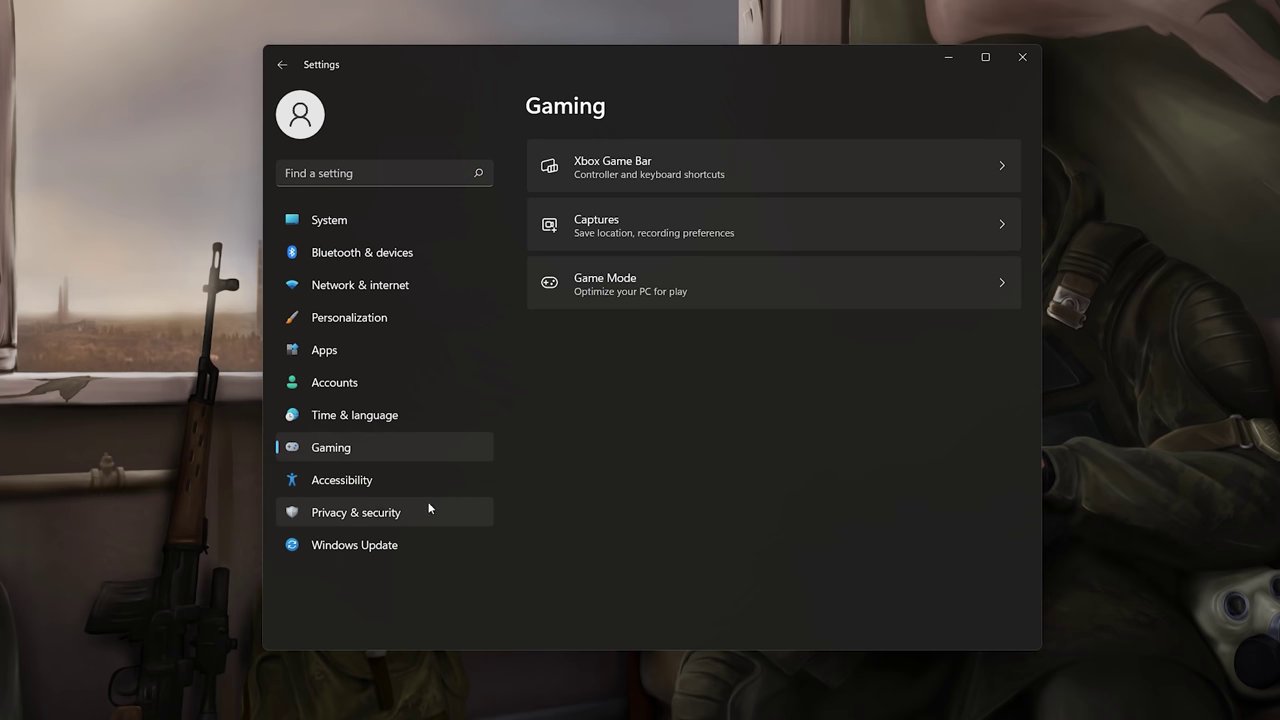
# Step: In the General privacy settings, turn off language-based website content, app launch tracking, and suggested content in the Settings app
pyautogui.click(370, 516)
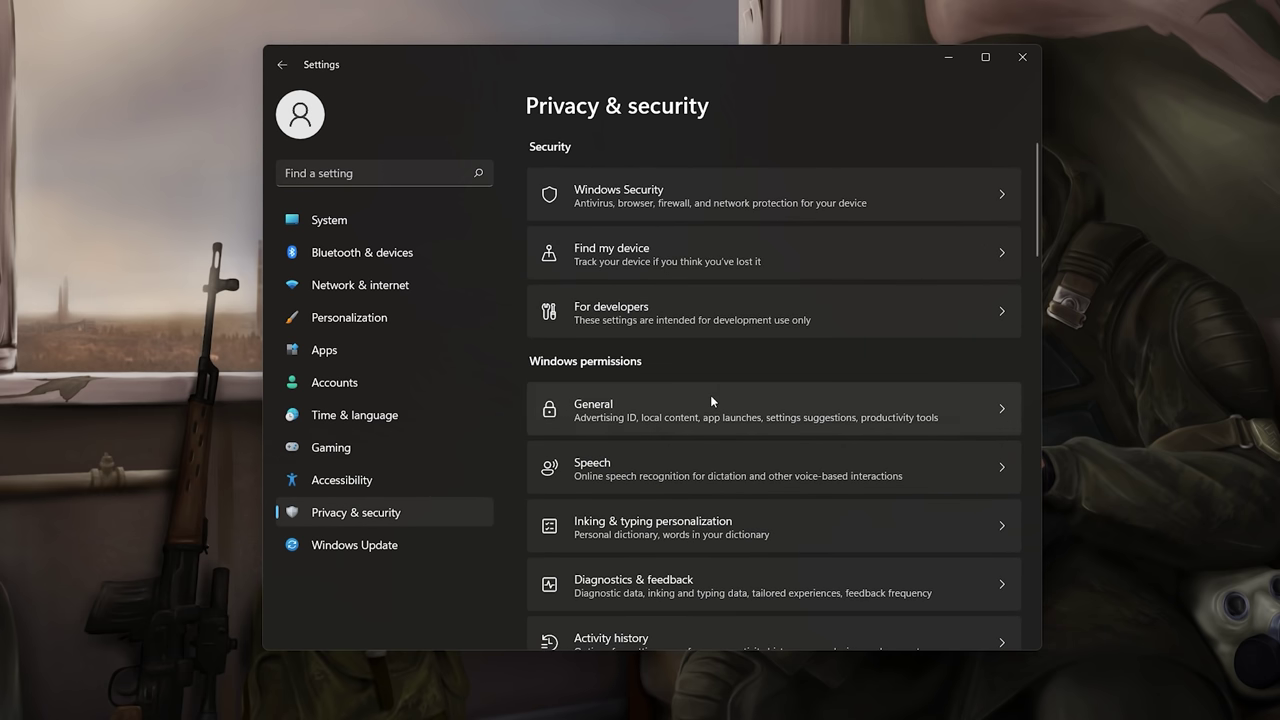
pyautogui.scroll(-5, 810, 346)
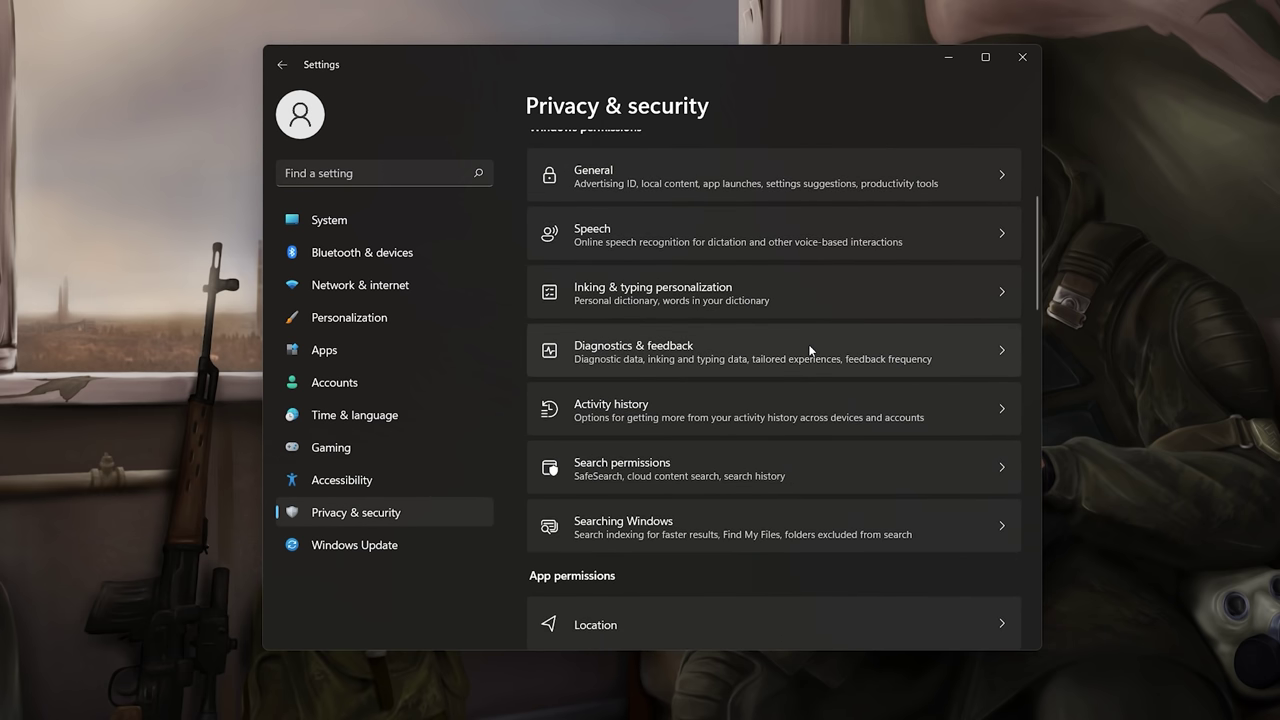
pyautogui.scroll(3, 810, 349)
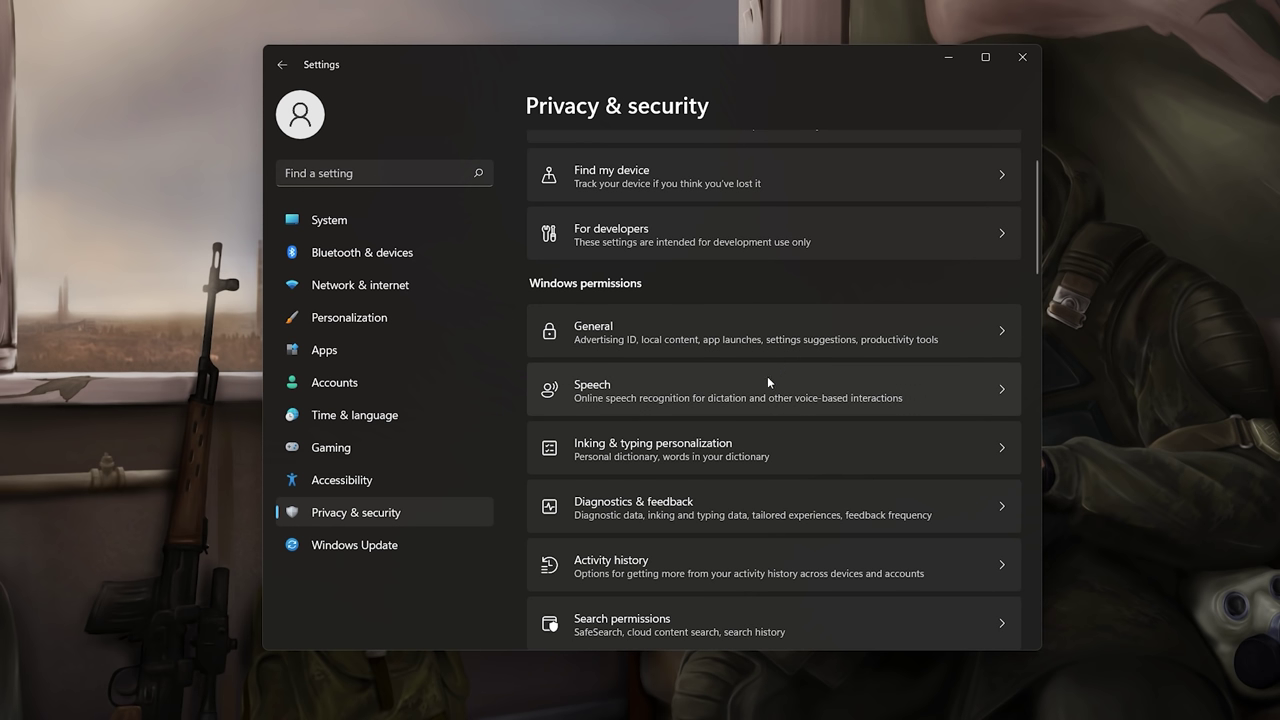
pyautogui.scroll(-1, 765, 385)
pyautogui.scroll(3, 752, 410)
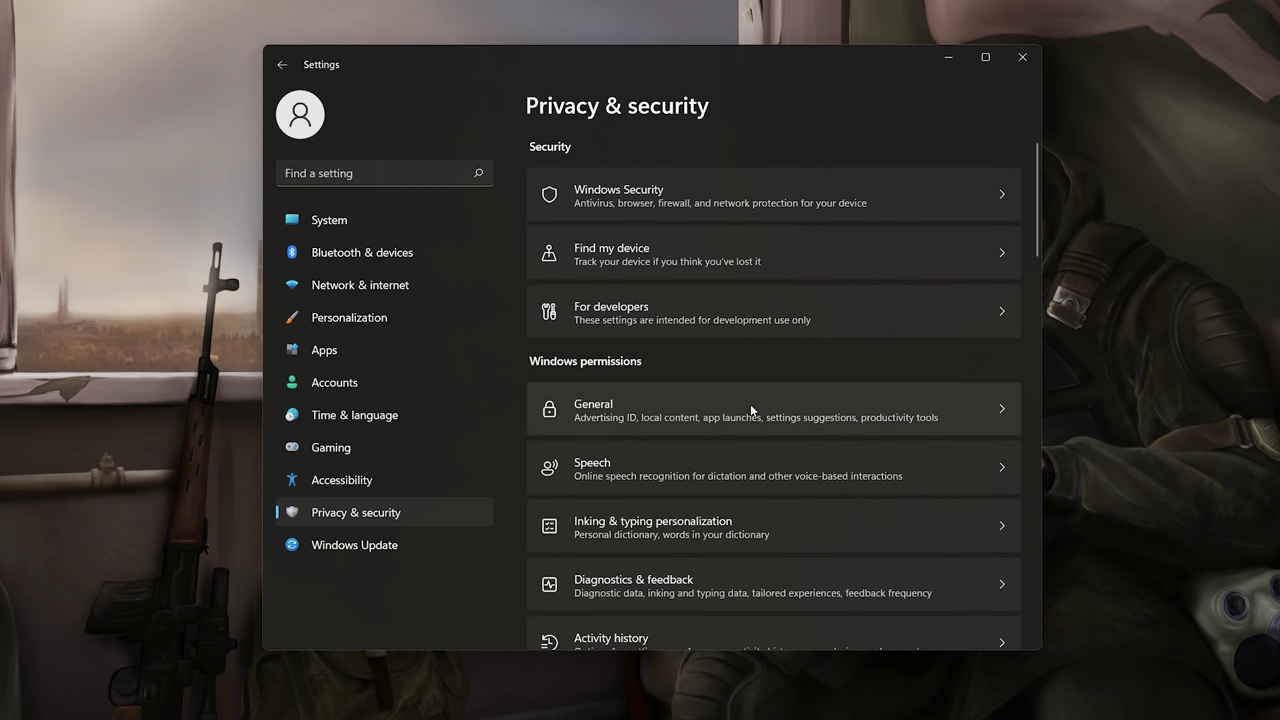
pyautogui.click(644, 405)
pyautogui.click(991, 222)
pyautogui.click(991, 282)
pyautogui.click(991, 341)
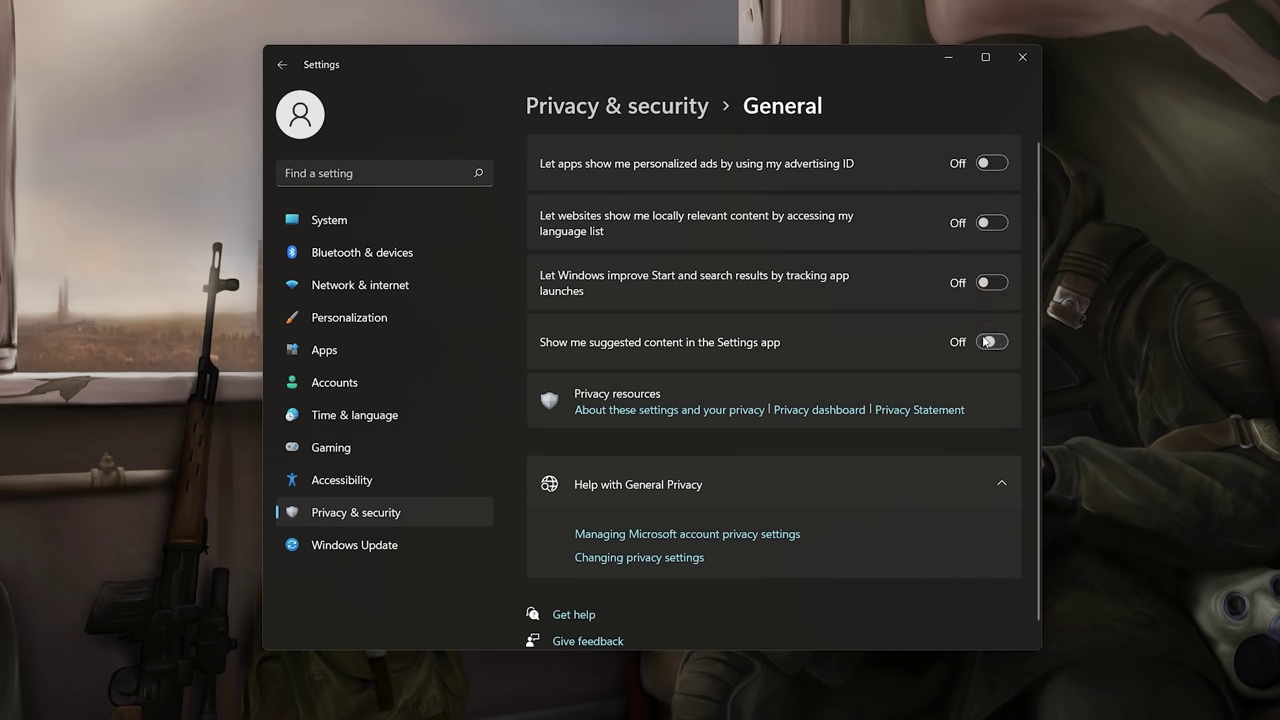
# Step: Turn off online speech recognition in the Speech privacy settings and return to Privacy & security
pyautogui.click(651, 107)
pyautogui.click(676, 476)
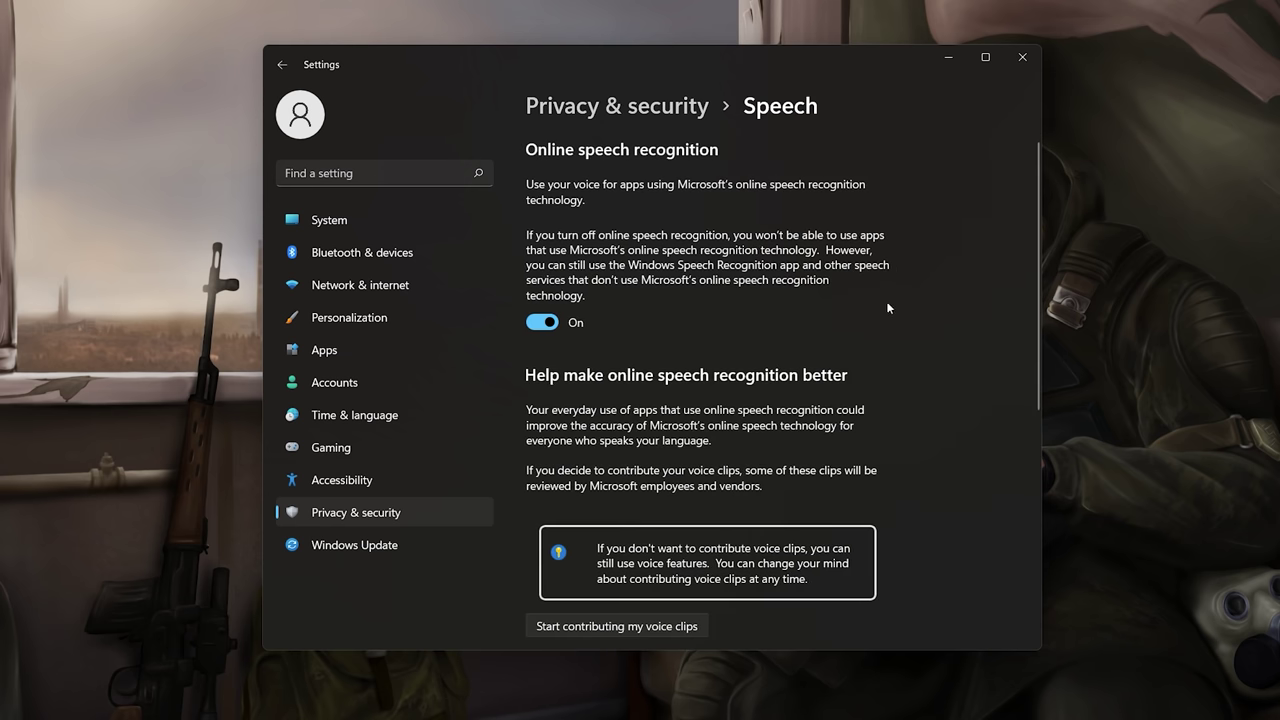
pyautogui.click(545, 323)
pyautogui.click(617, 107)
# Step: Turn off the personal inking and typing dictionary under Inking & typing personalization and return to Privacy & security
pyautogui.scroll(-1, 683, 416)
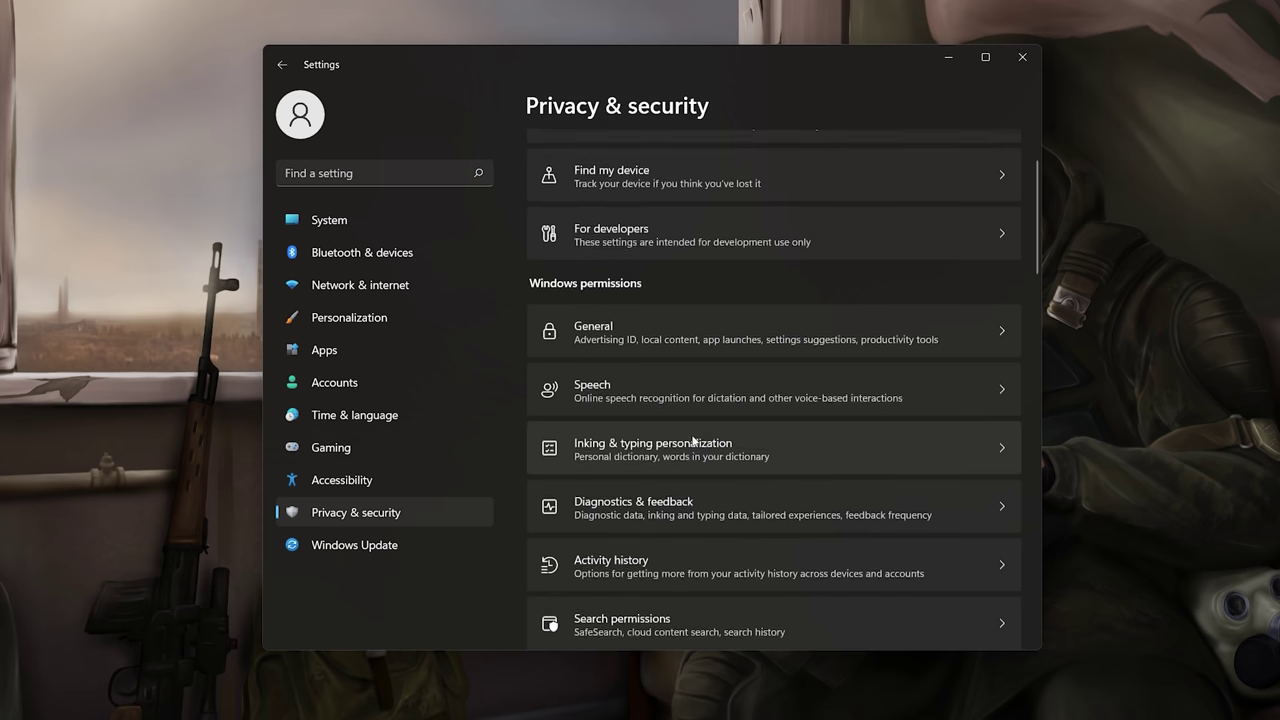
pyautogui.click(700, 441)
pyautogui.click(955, 241)
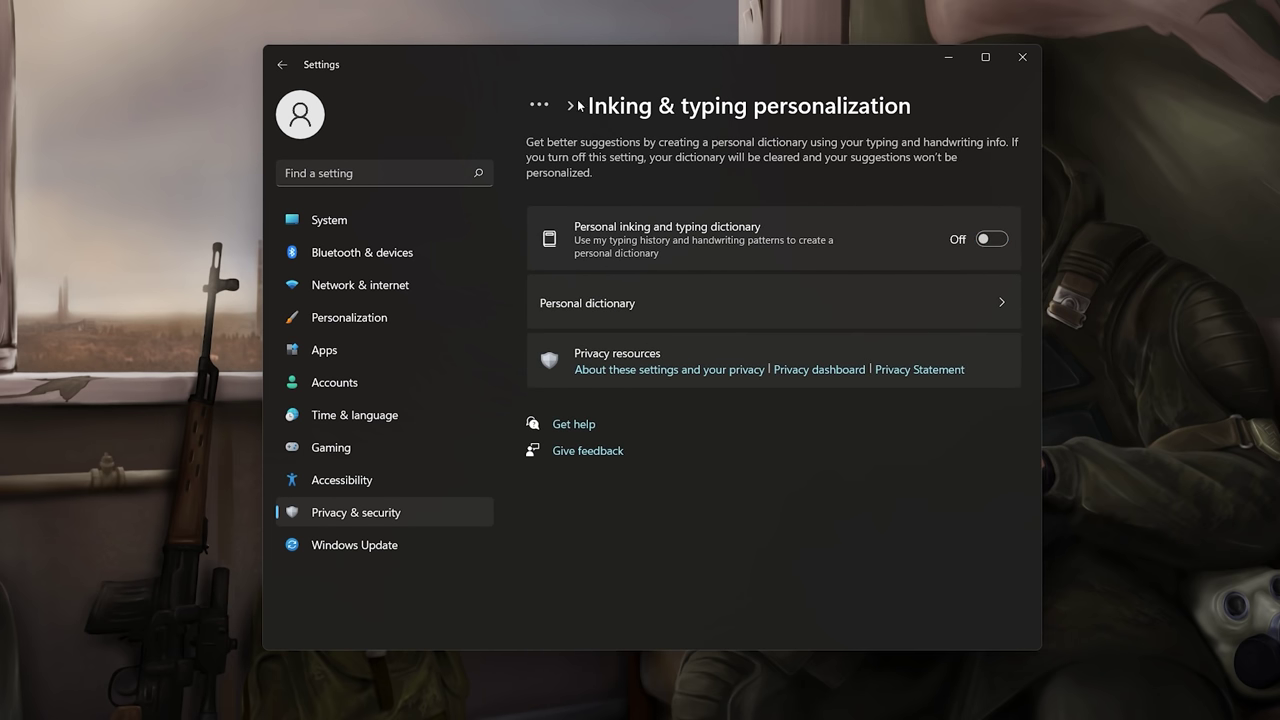
pyautogui.click(555, 141)
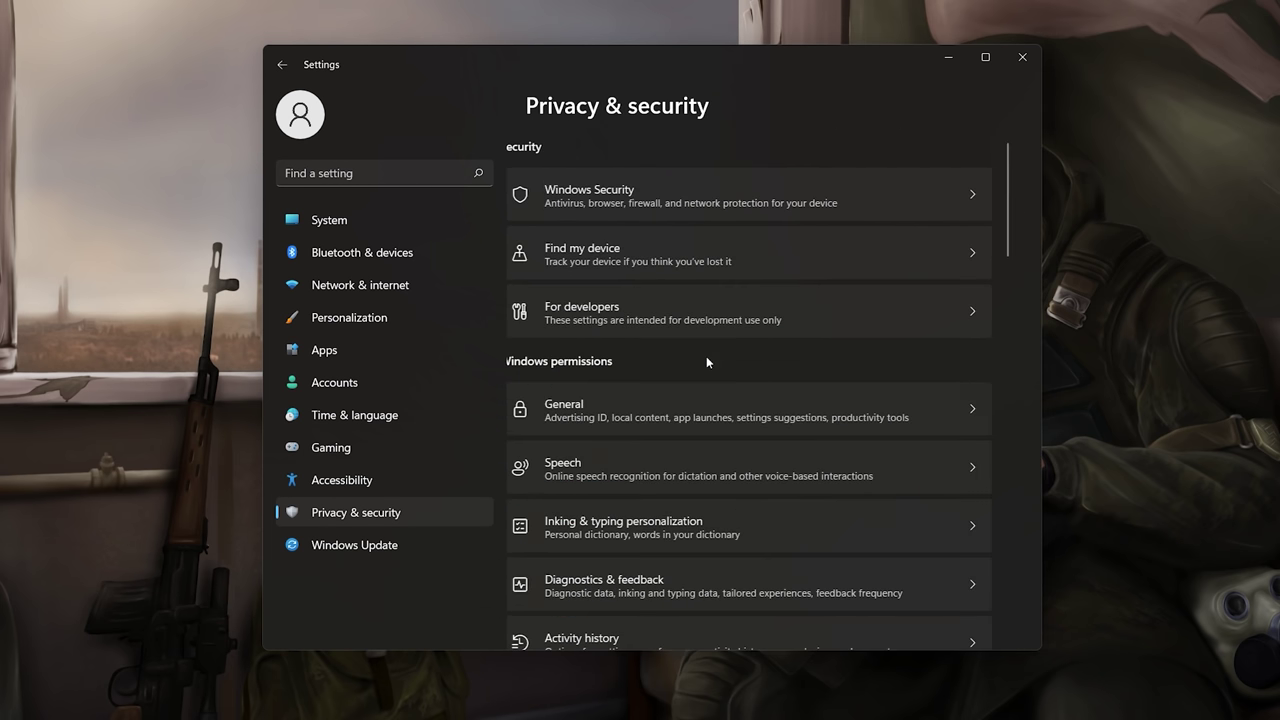
# Step: Turn off Send optional diagnostic data under Diagnostics & feedback and return to Privacy & security
pyautogui.scroll(-3, 706, 360)
pyautogui.click(775, 428)
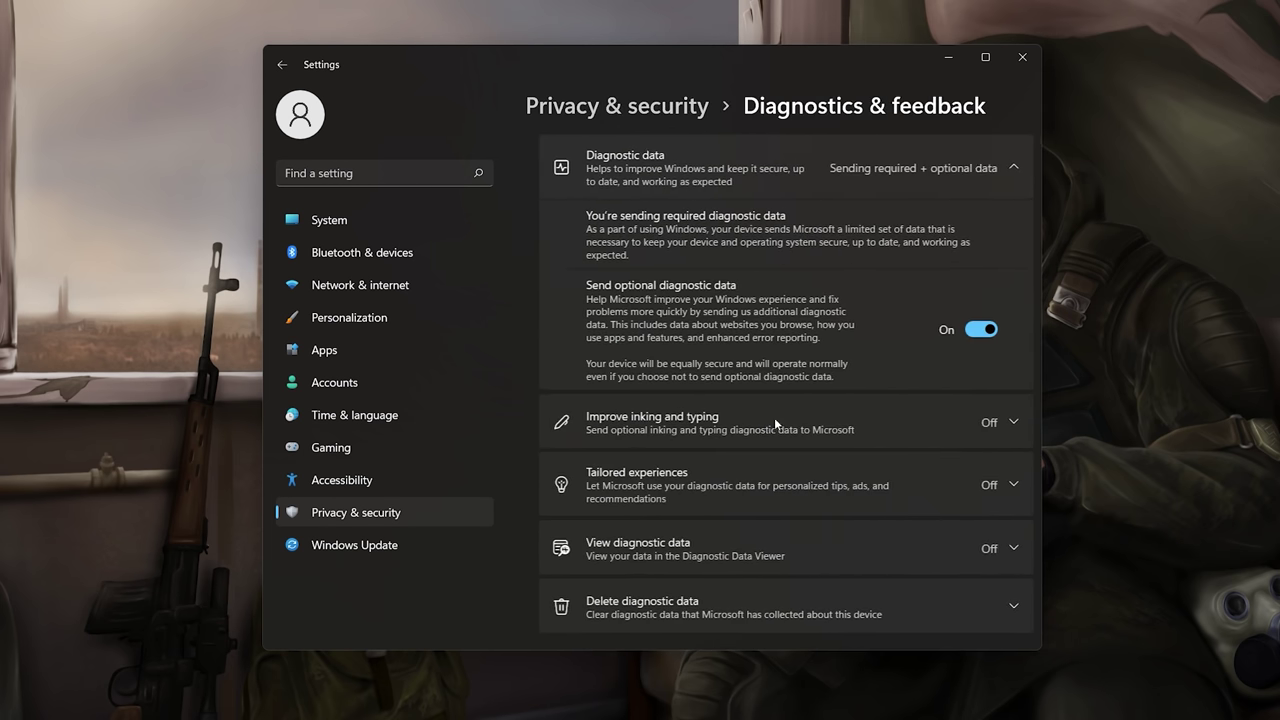
pyautogui.click(981, 329)
pyautogui.click(617, 106)
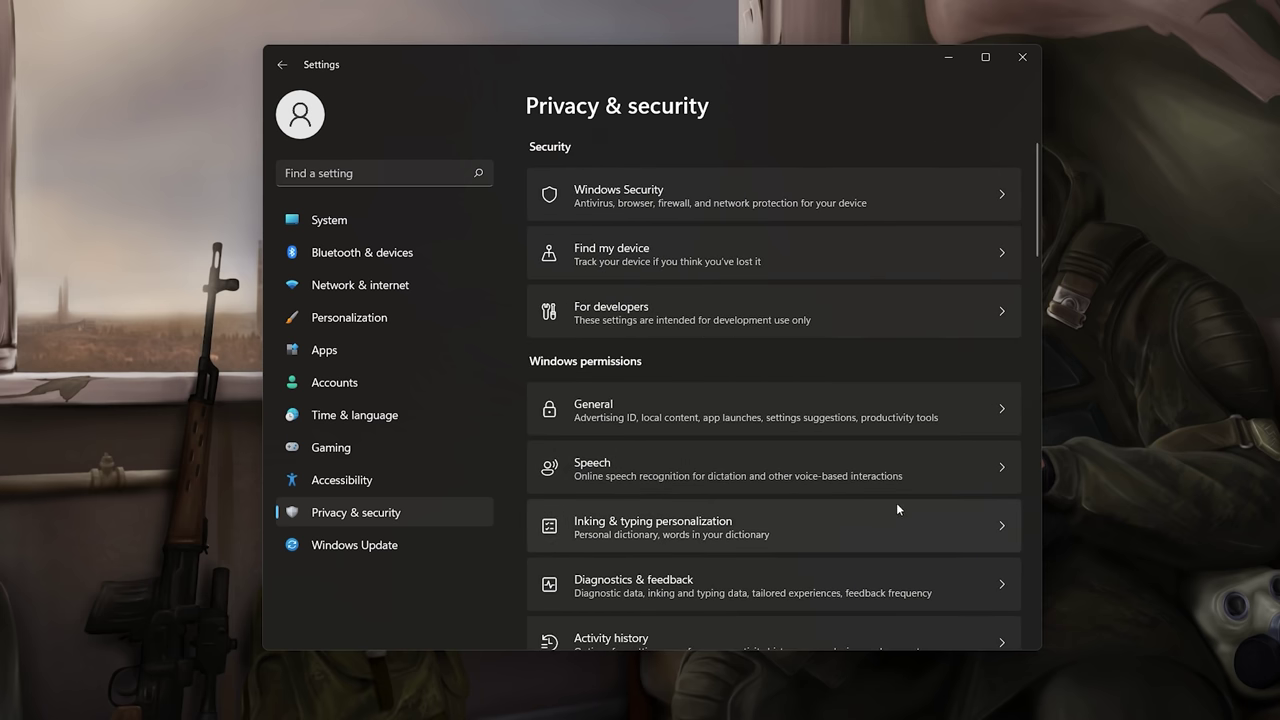
# Step: Look through the remaining Windows permissions and the App permissions categories in Privacy & security
pyautogui.scroll(-3, 896, 502)
pyautogui.scroll(-3, 826, 466)
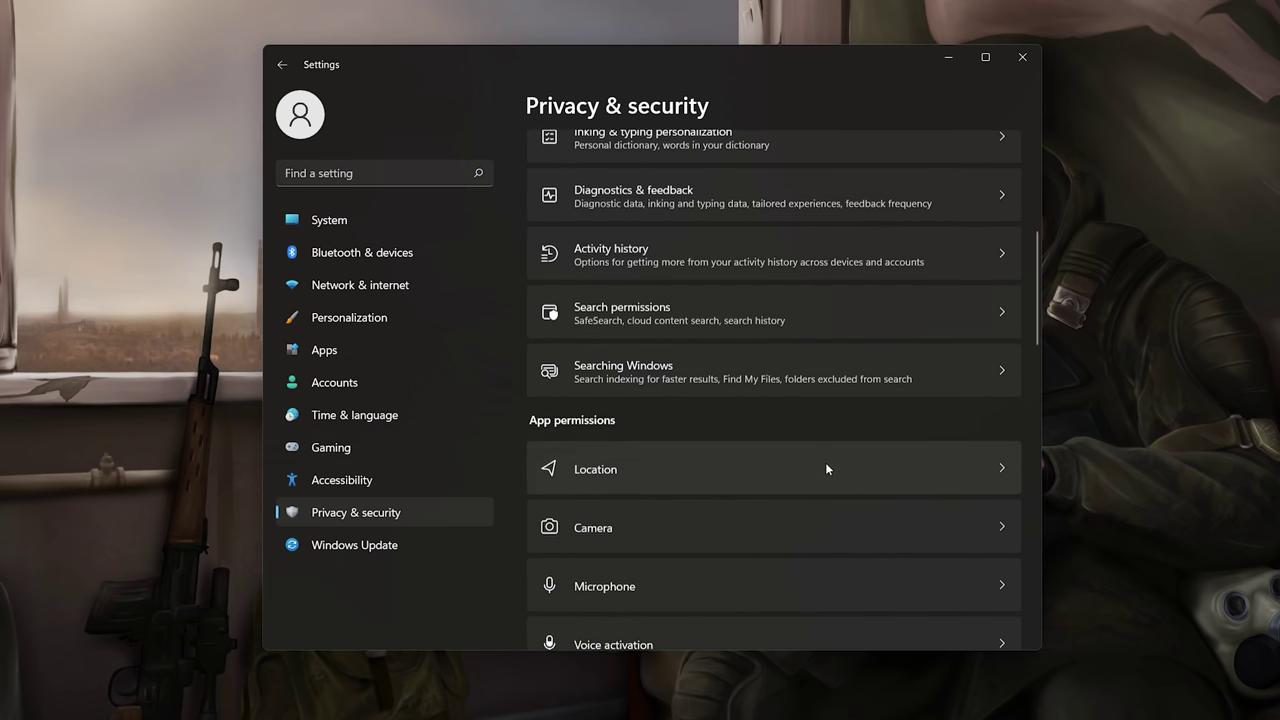
pyautogui.scroll(2, 774, 431)
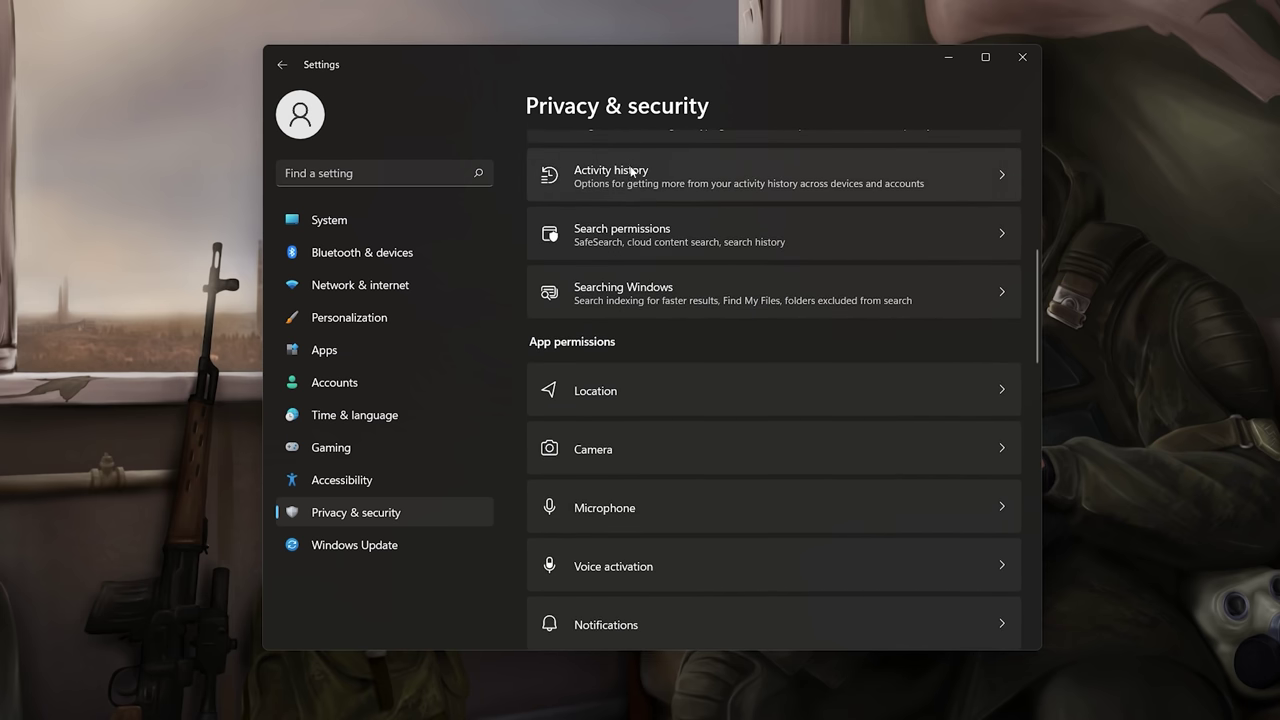
pyautogui.scroll(4, 634, 172)
pyautogui.scroll(-3, 673, 346)
pyautogui.scroll(-2, 659, 397)
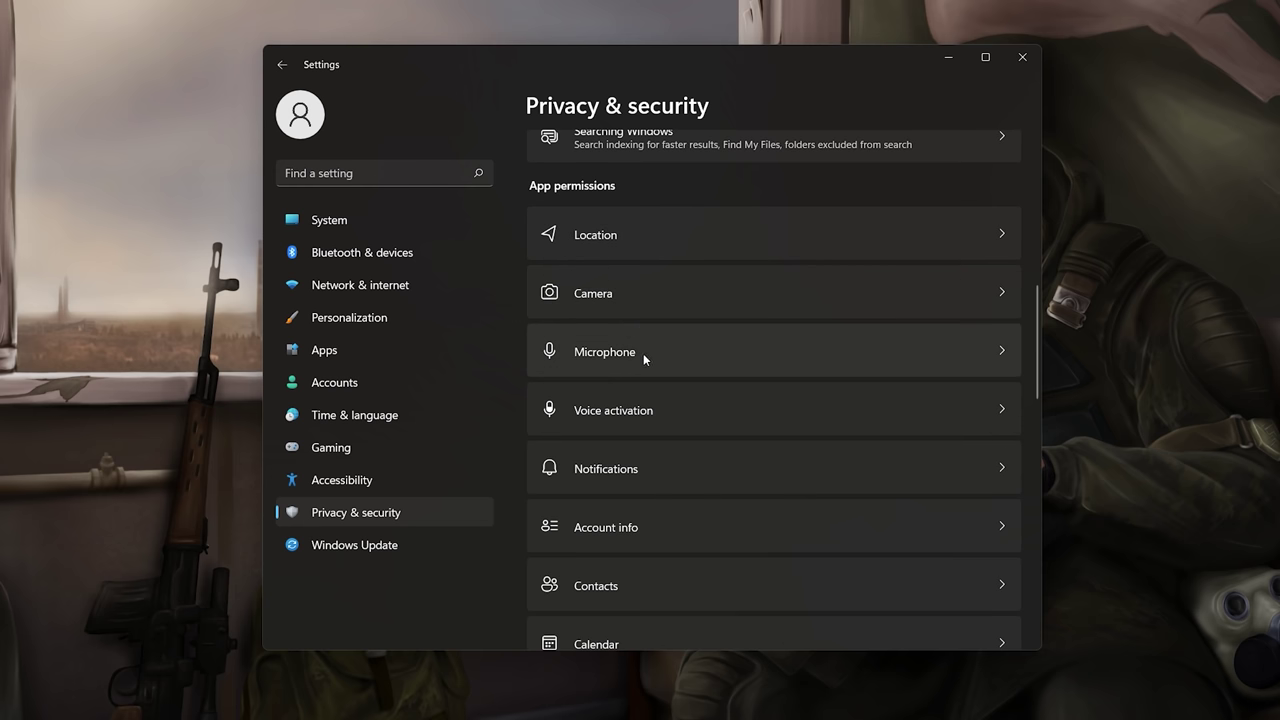
# Step: Look over the full App permissions list, from Location to Screenshots and apps, along with the Windows permissions entries above it
pyautogui.scroll(-3, 646, 430)
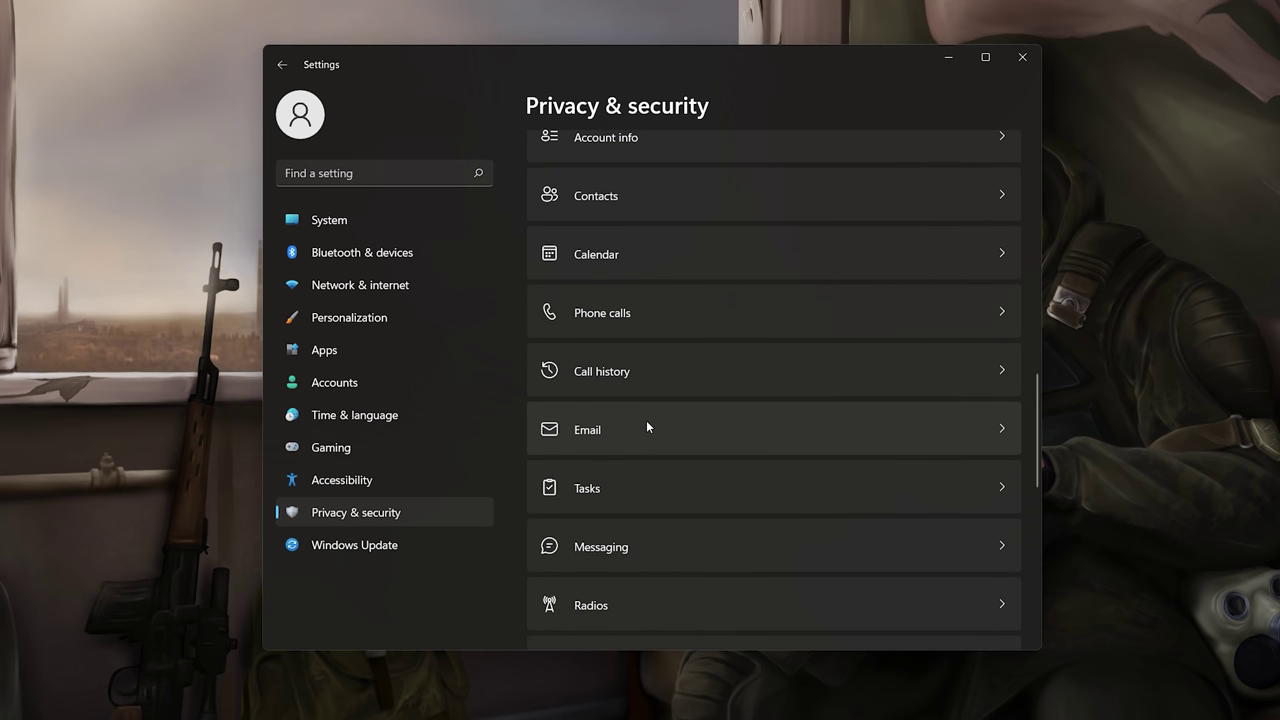
pyautogui.scroll(2, 646, 420)
pyautogui.scroll(1, 646, 420)
pyautogui.scroll(-3, 660, 400)
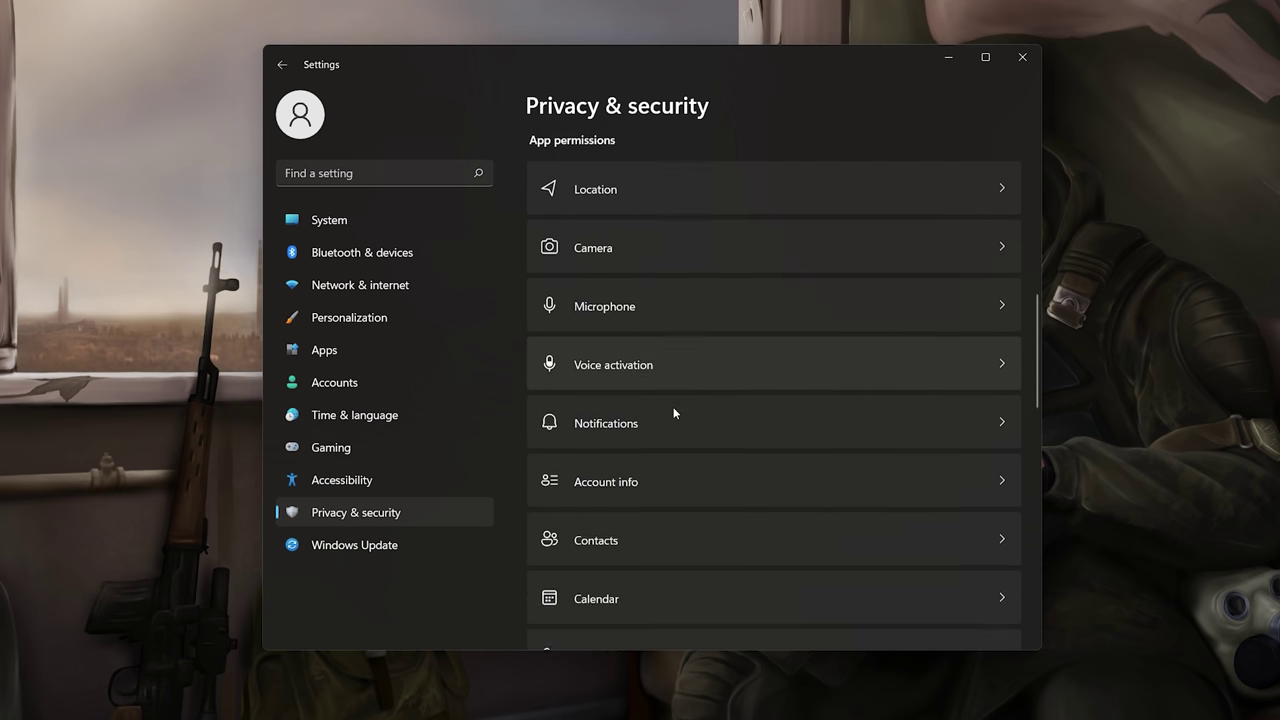
pyautogui.scroll(-4, 660, 395)
pyautogui.scroll(1, 655, 393)
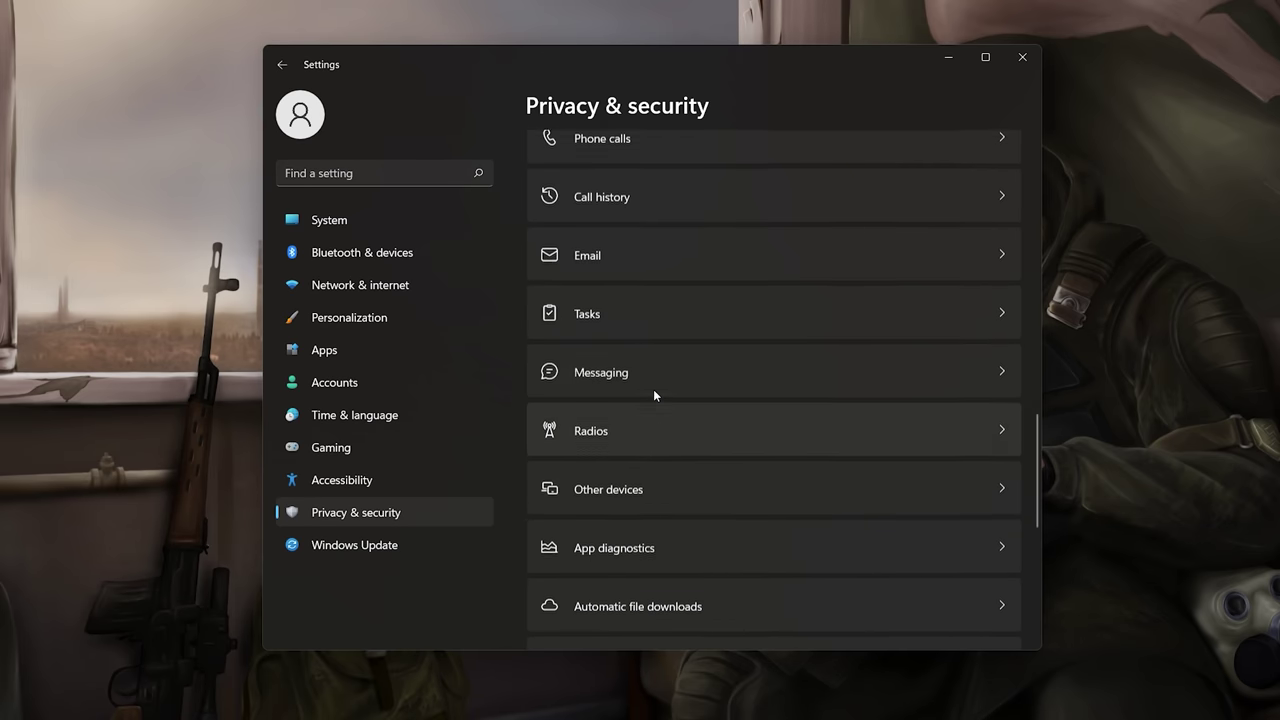
pyautogui.scroll(-3, 640, 454)
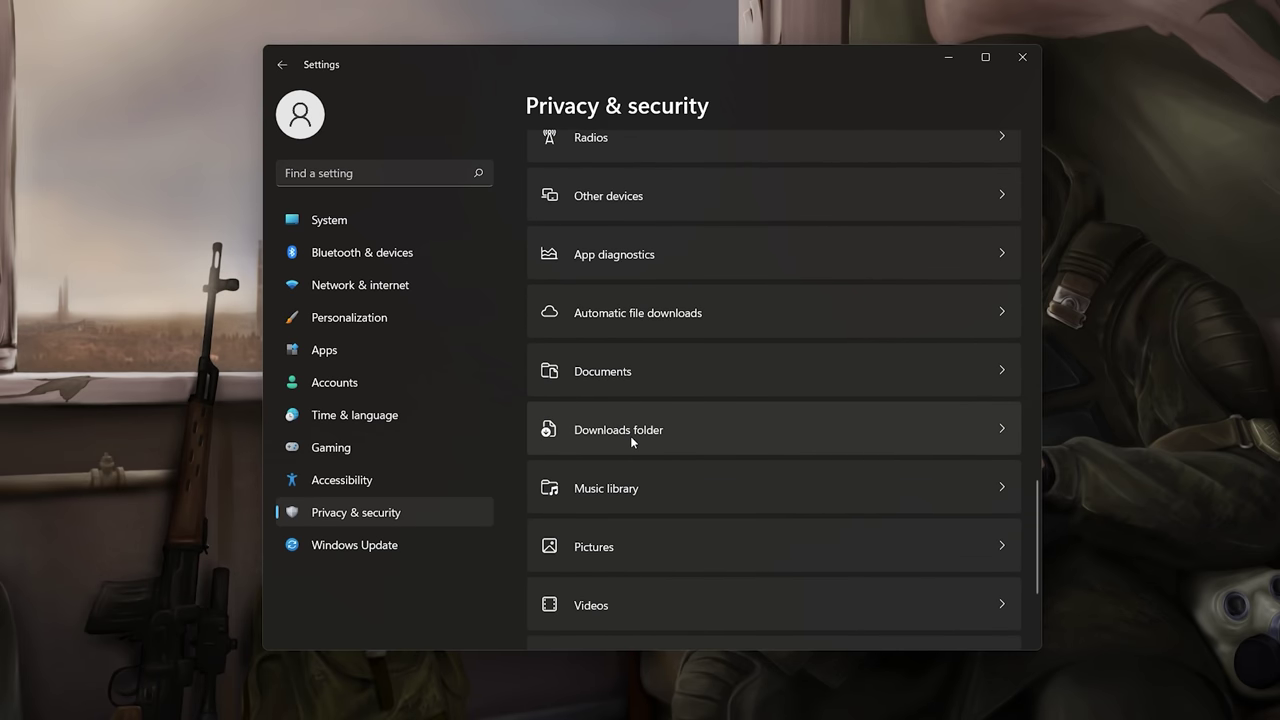
pyautogui.scroll(2, 630, 440)
pyautogui.scroll(3, 615, 428)
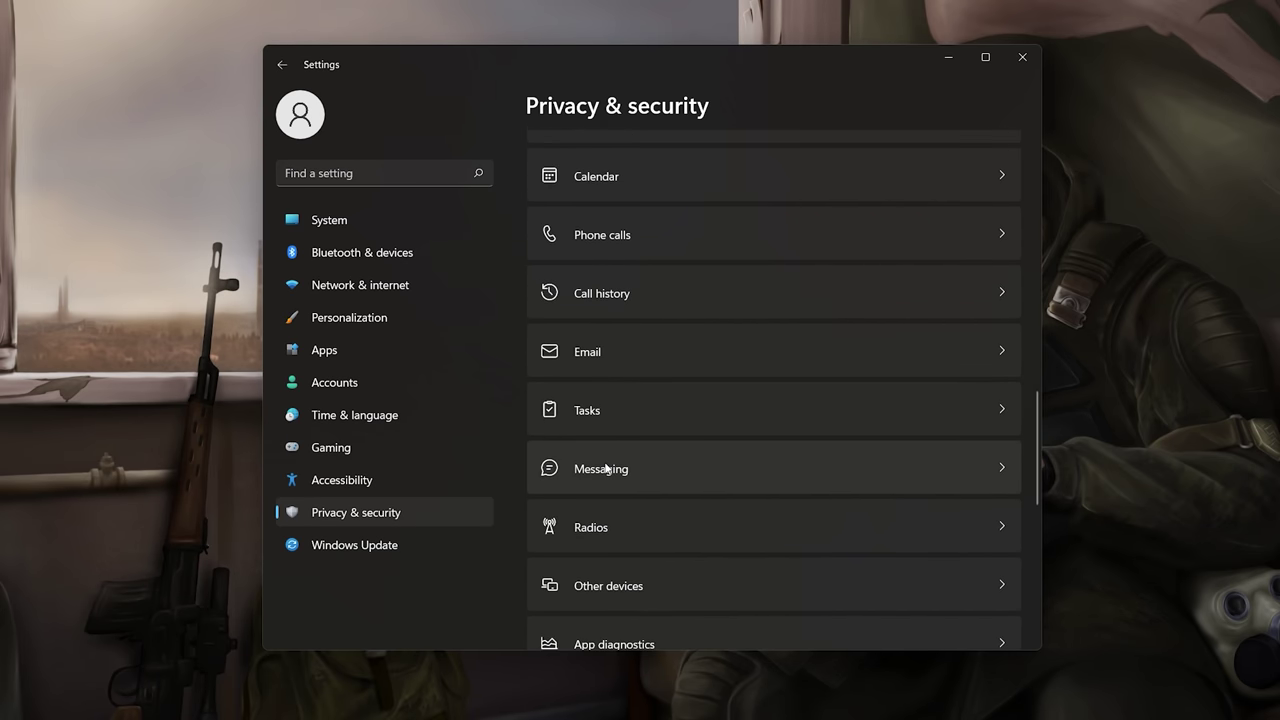
pyautogui.scroll(1, 659, 467)
pyautogui.scroll(-10, 657, 460)
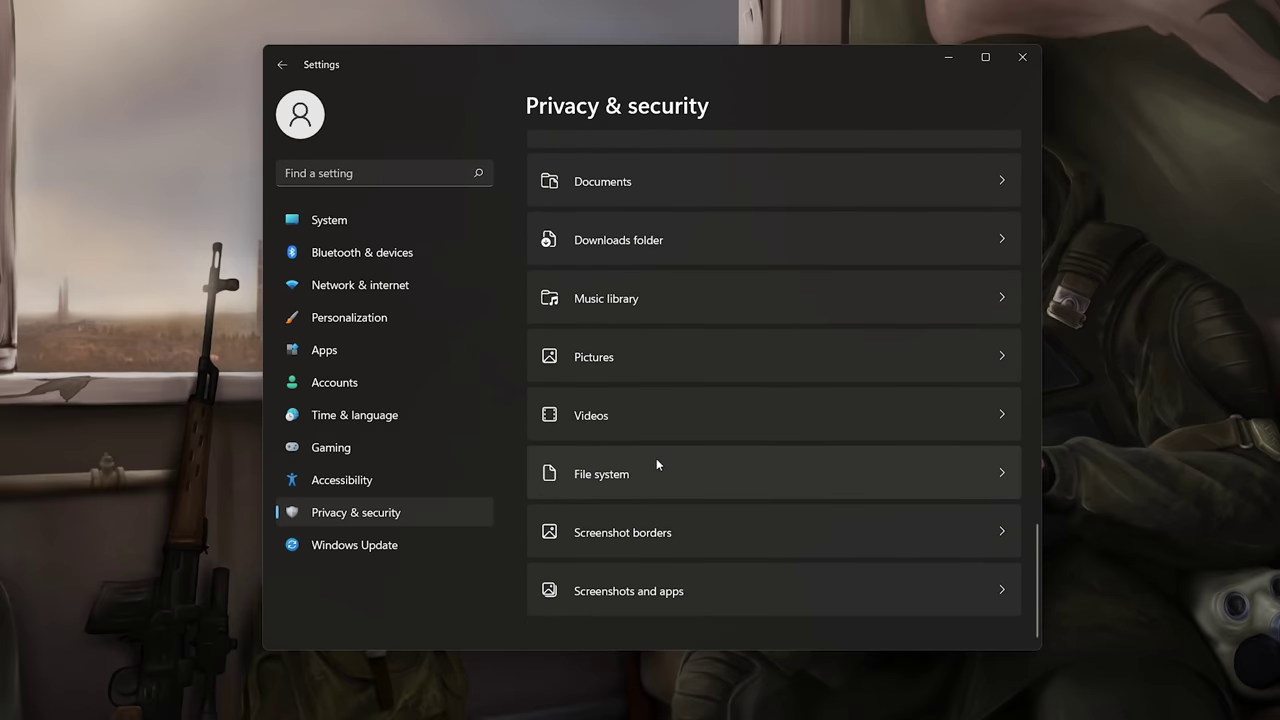
pyautogui.scroll(15, 655, 462)
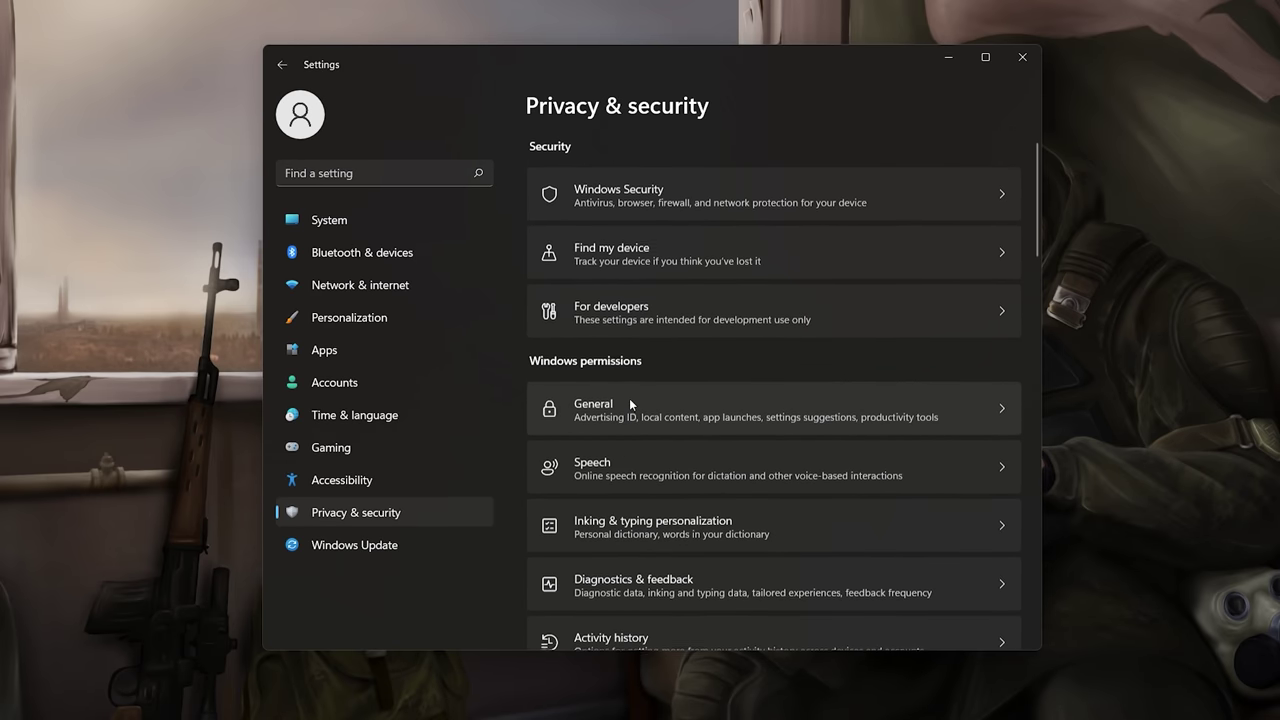
pyautogui.scroll(-5, 730, 500)
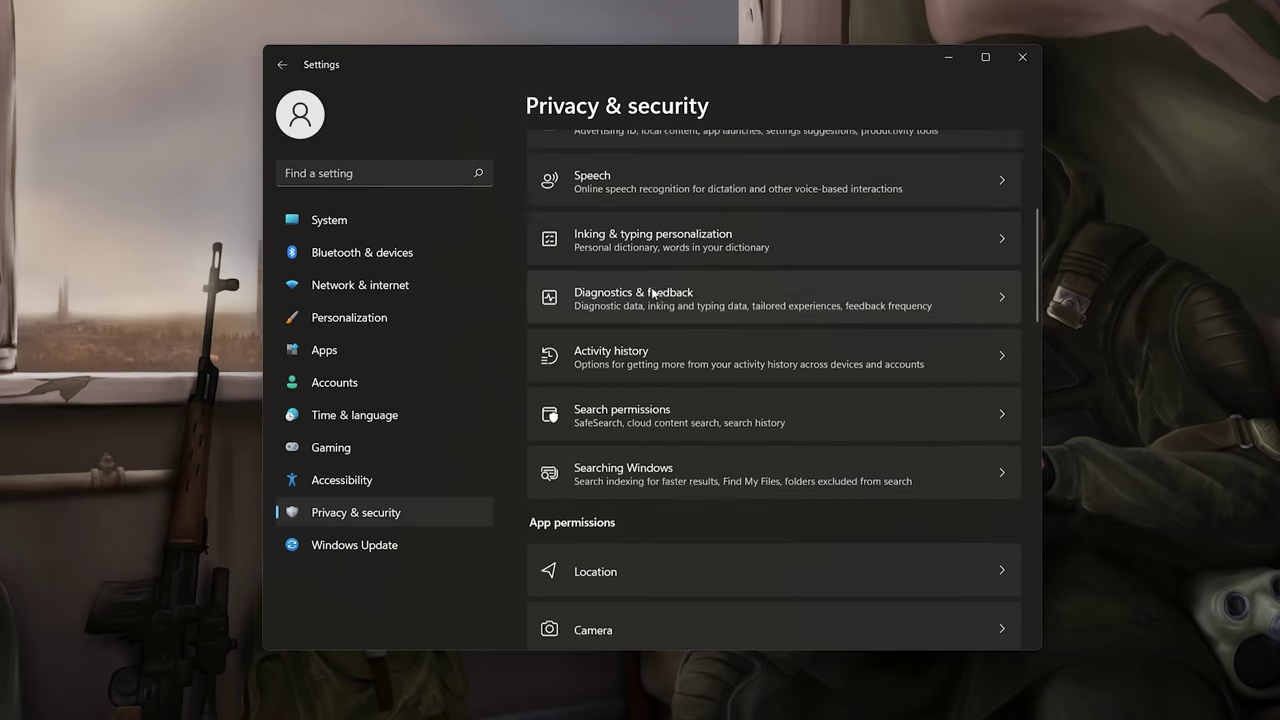
pyautogui.scroll(4, 690, 320)
pyautogui.scroll(-8, 760, 405)
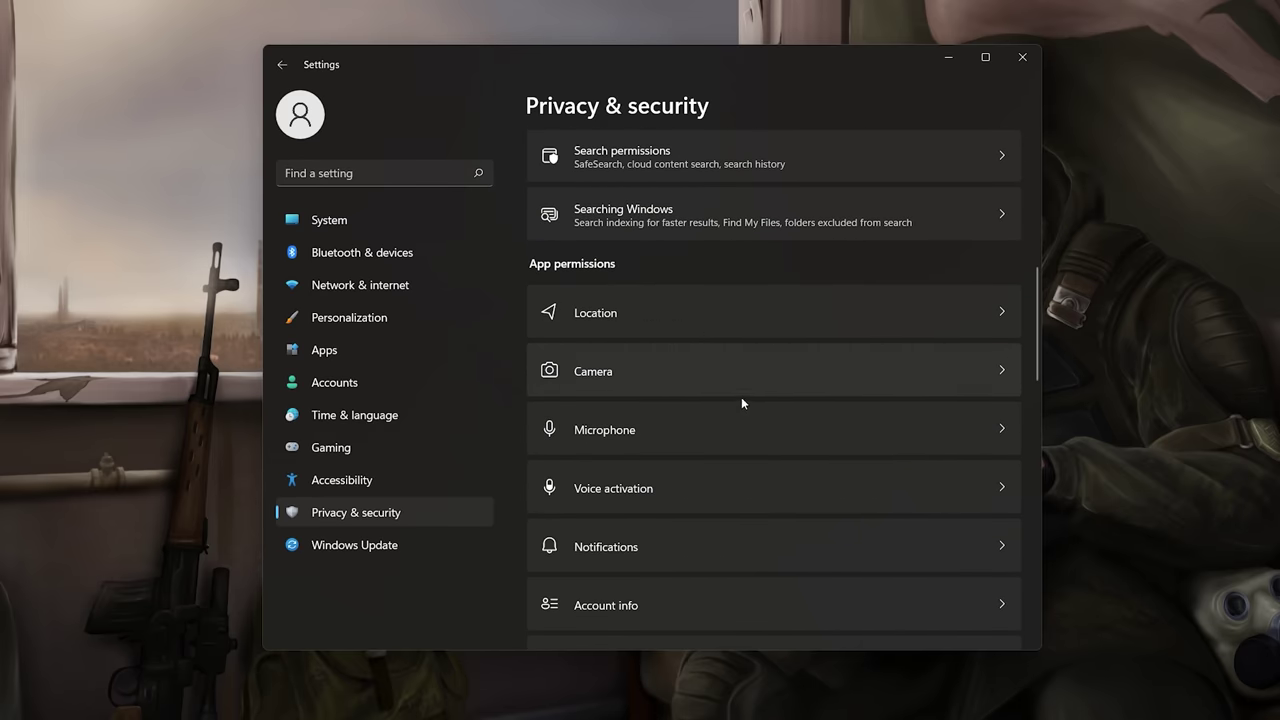
pyautogui.scroll(-4, 743, 408)
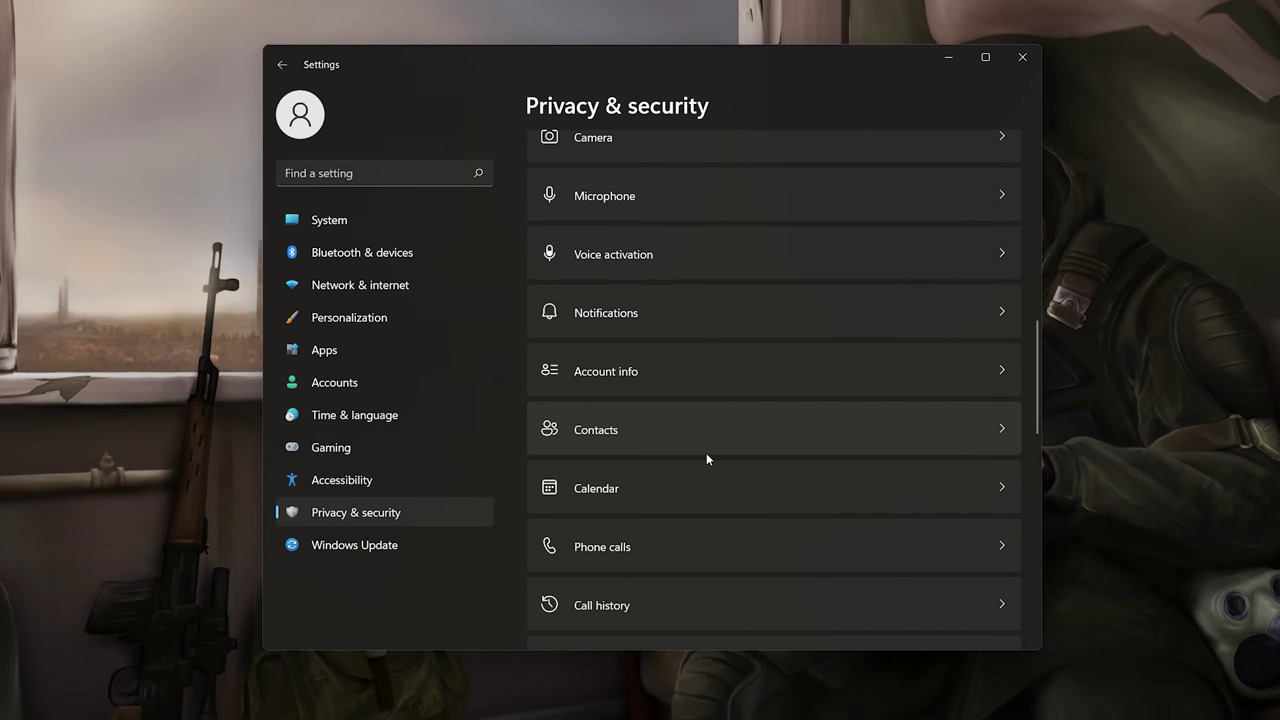
pyautogui.scroll(-4, 706, 458)
pyautogui.scroll(3, 730, 364)
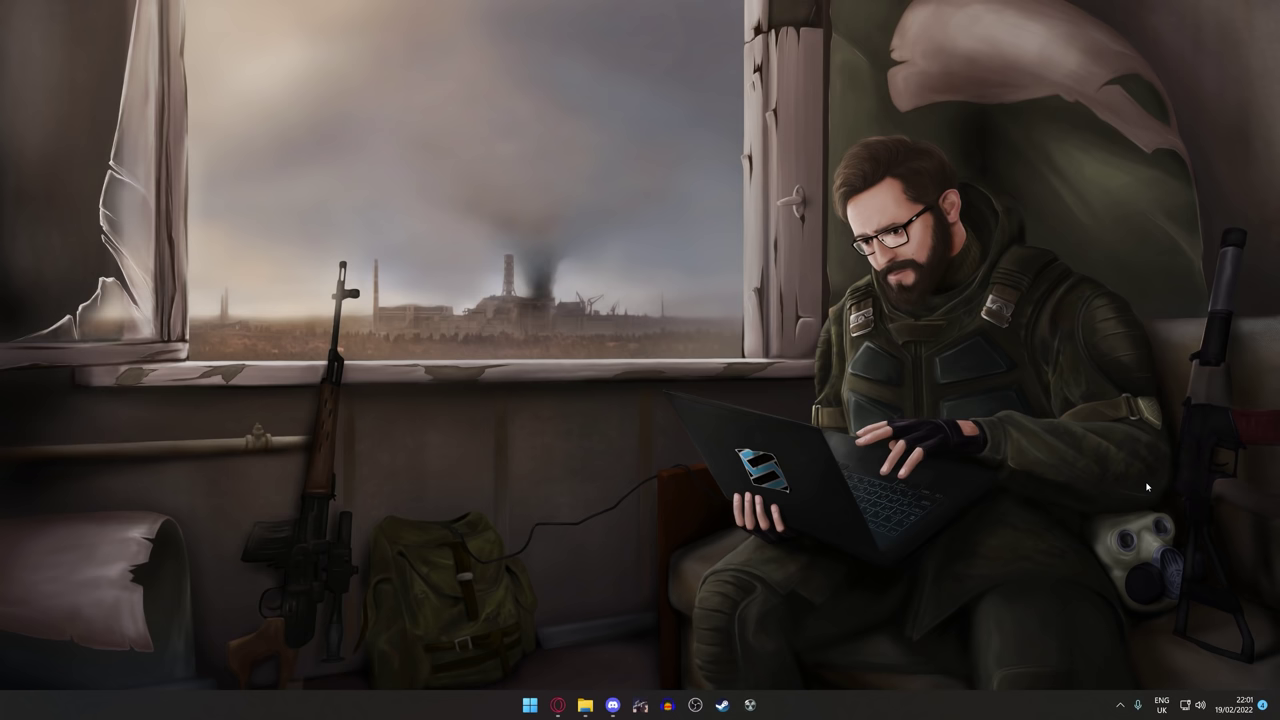
# Step: Open Defragment and Optimize Drives and optimize the Windows (C:) and HDD Storage (D:) drives
pyautogui.press('super')
pyautogui.write('def')
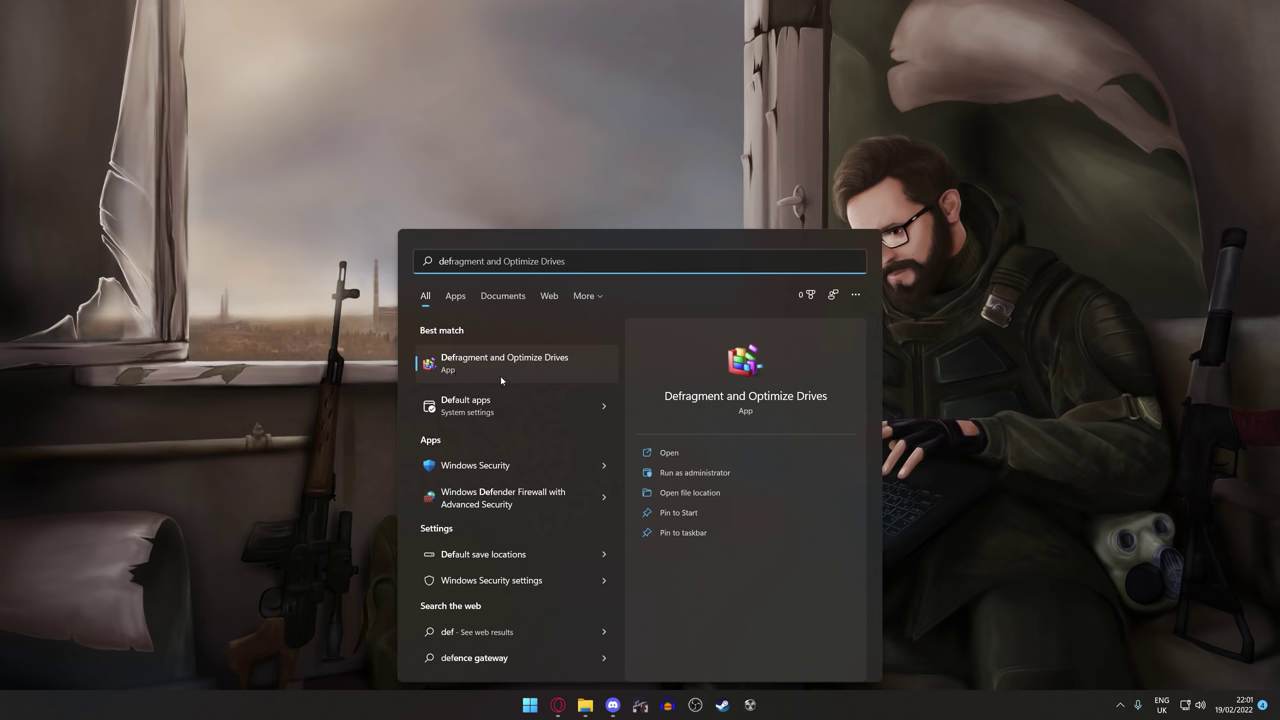
pyautogui.click(501, 378)
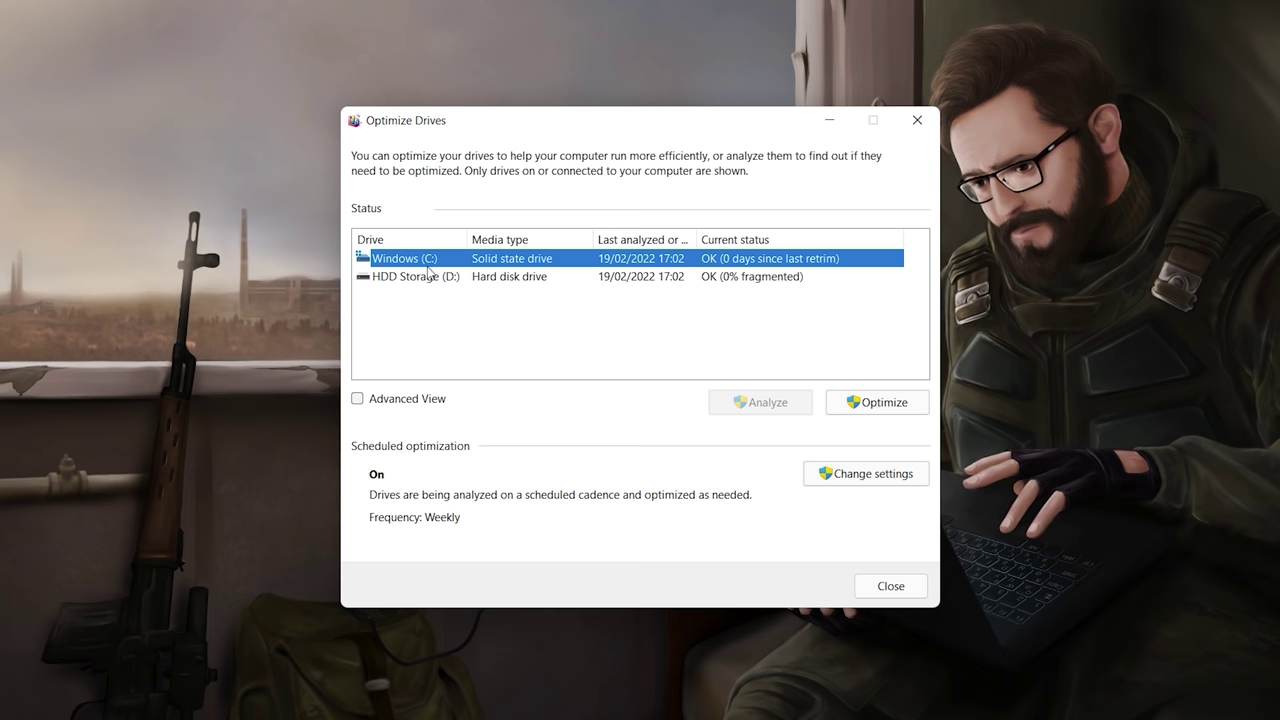
pyautogui.click(881, 410)
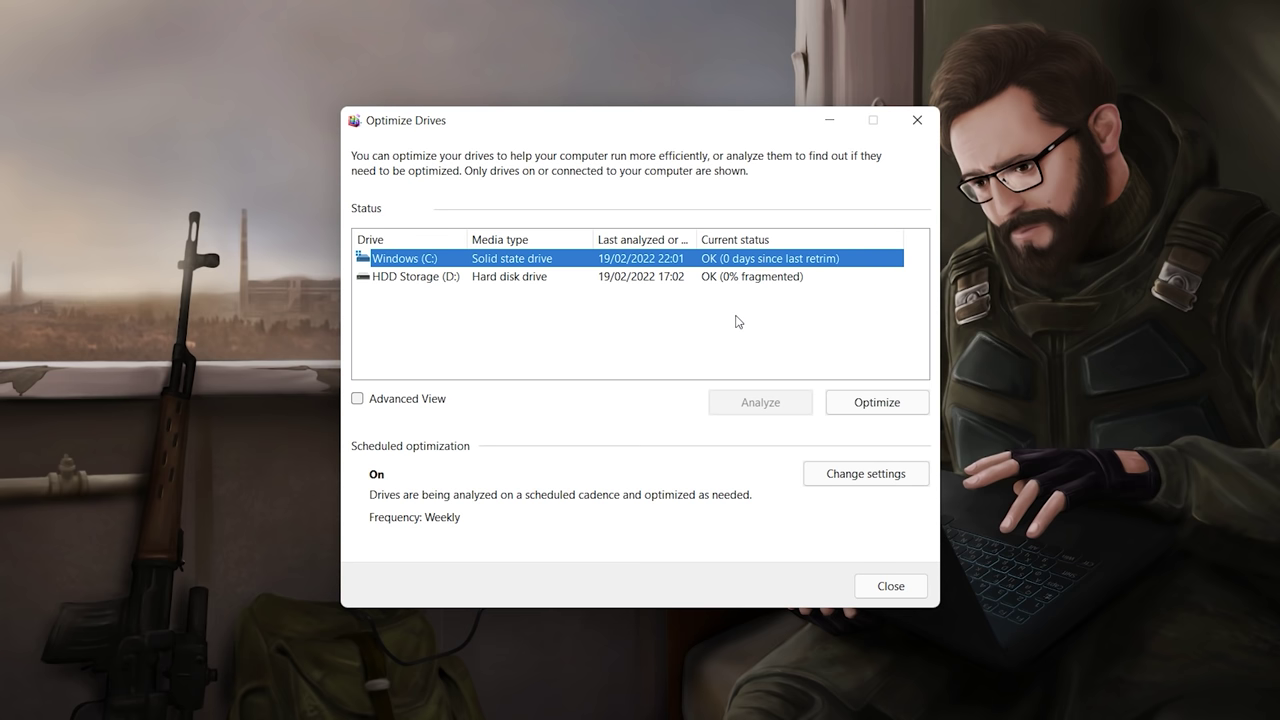
pyautogui.click(576, 276)
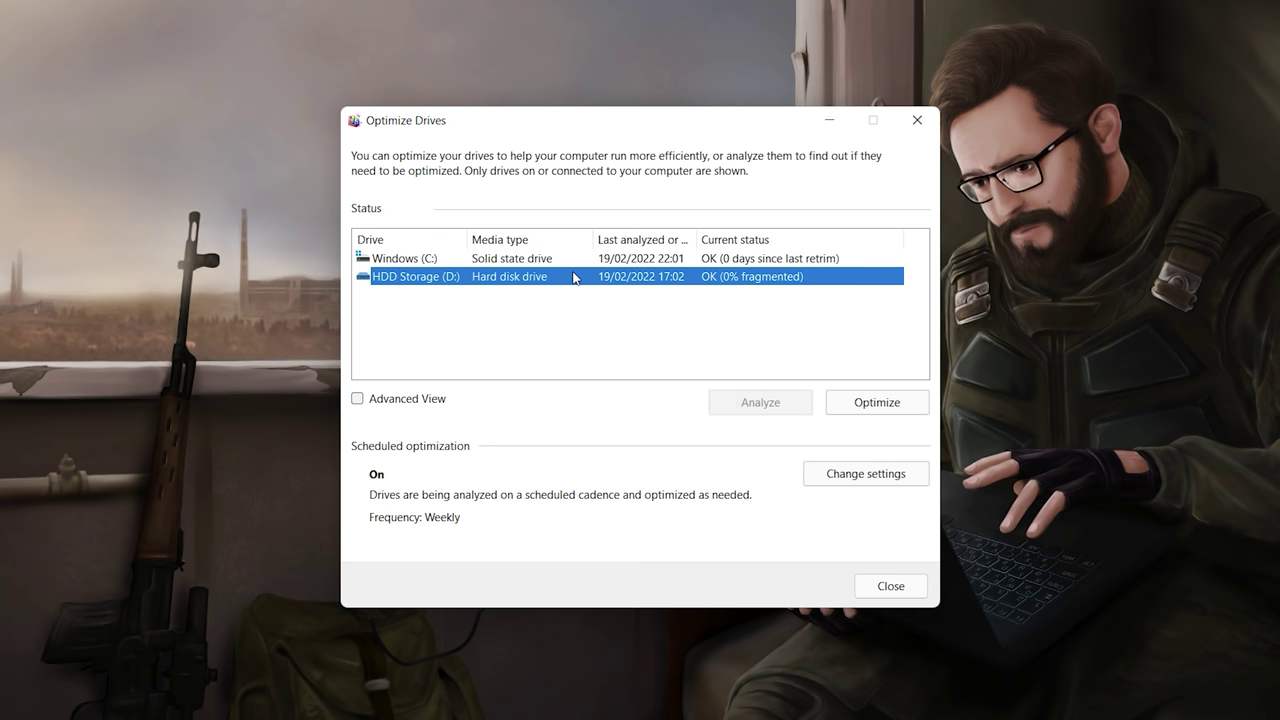
pyautogui.click(848, 410)
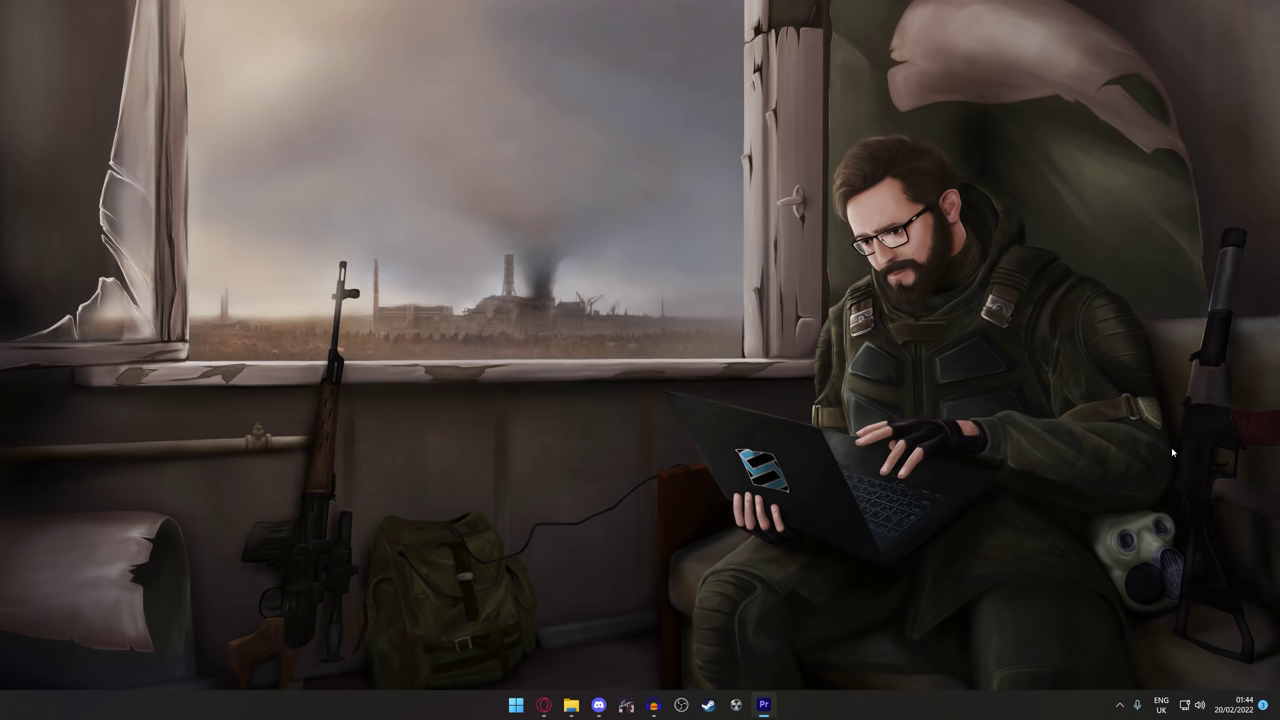
# Step: Open Advanced system settings from the System About page in Windows Settings and place the System Properties window over Settings
pyautogui.press('super')
pyautogui.write('set')
pyautogui.press('Return')
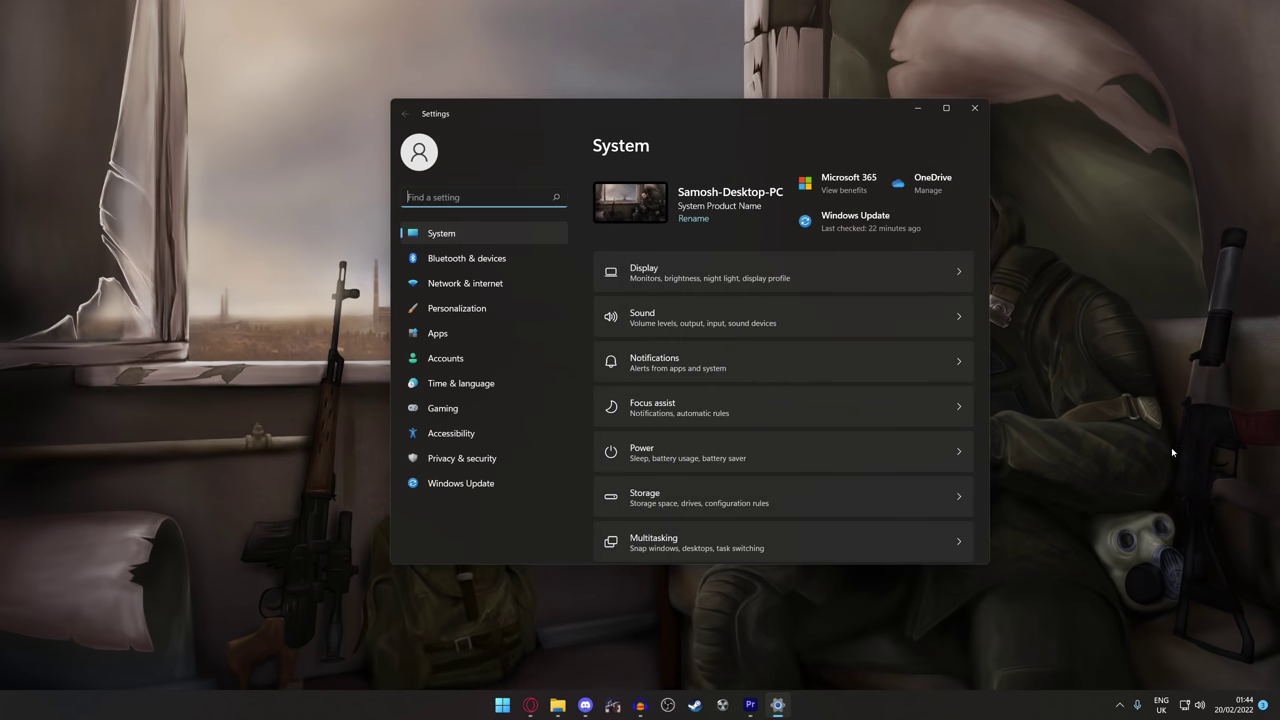
pyautogui.scroll(-5, 854, 437)
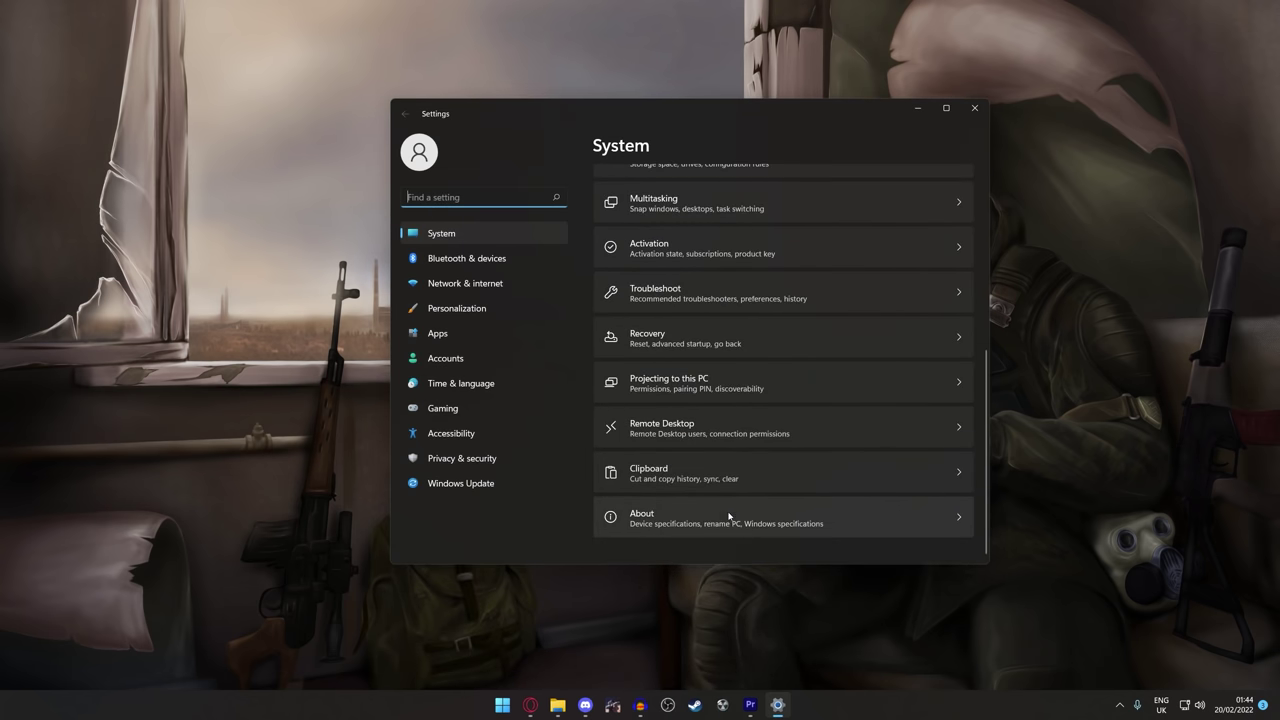
pyautogui.click(728, 516)
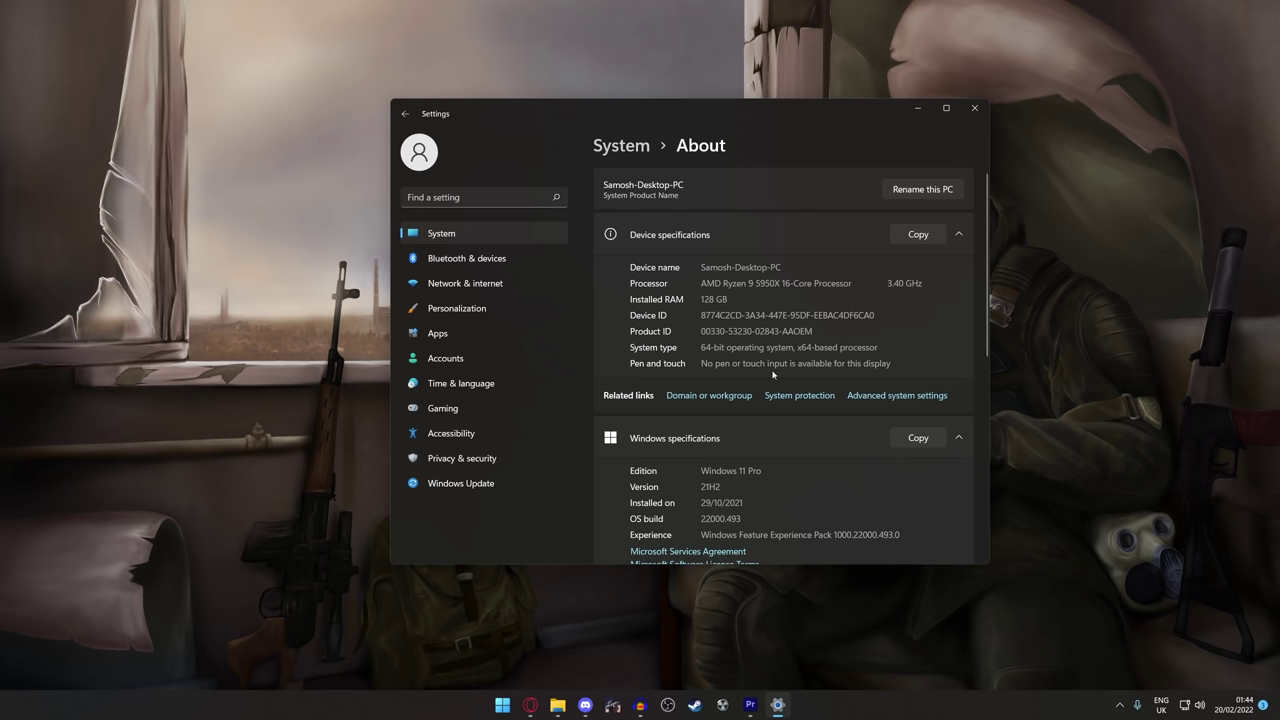
pyautogui.click(873, 396)
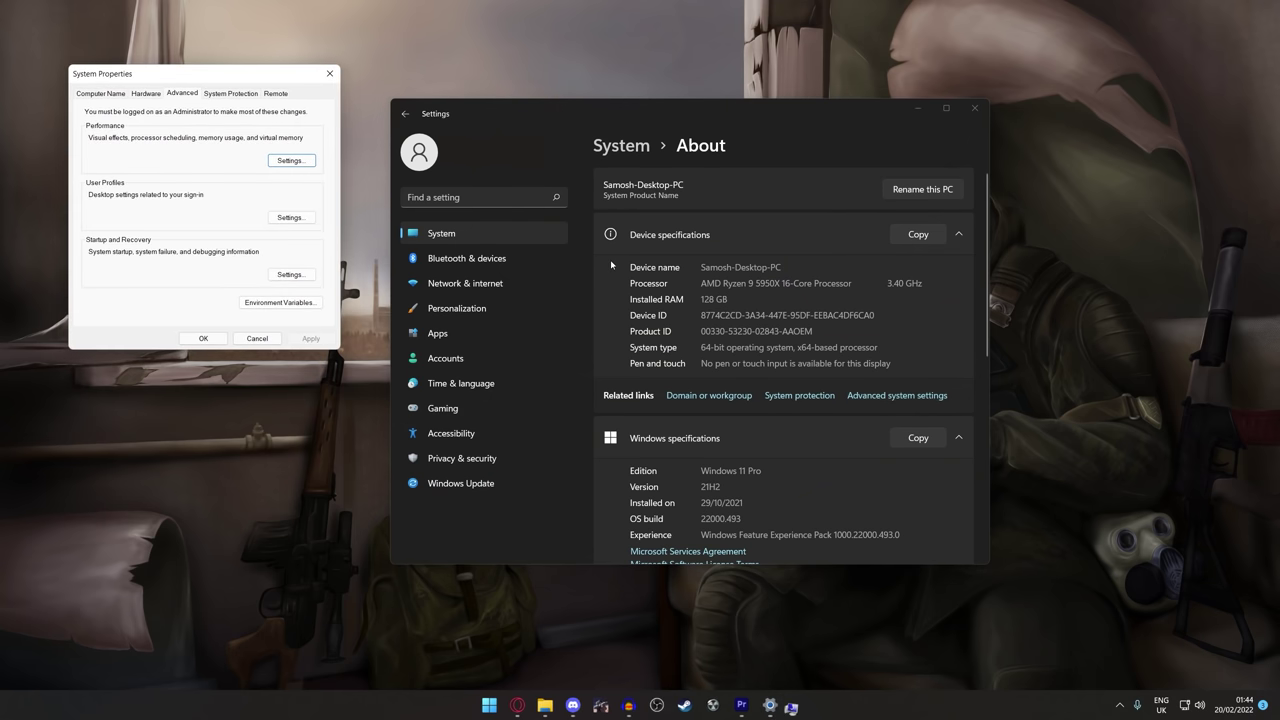
pyautogui.moveTo(195, 72); pyautogui.dragTo(697, 156)
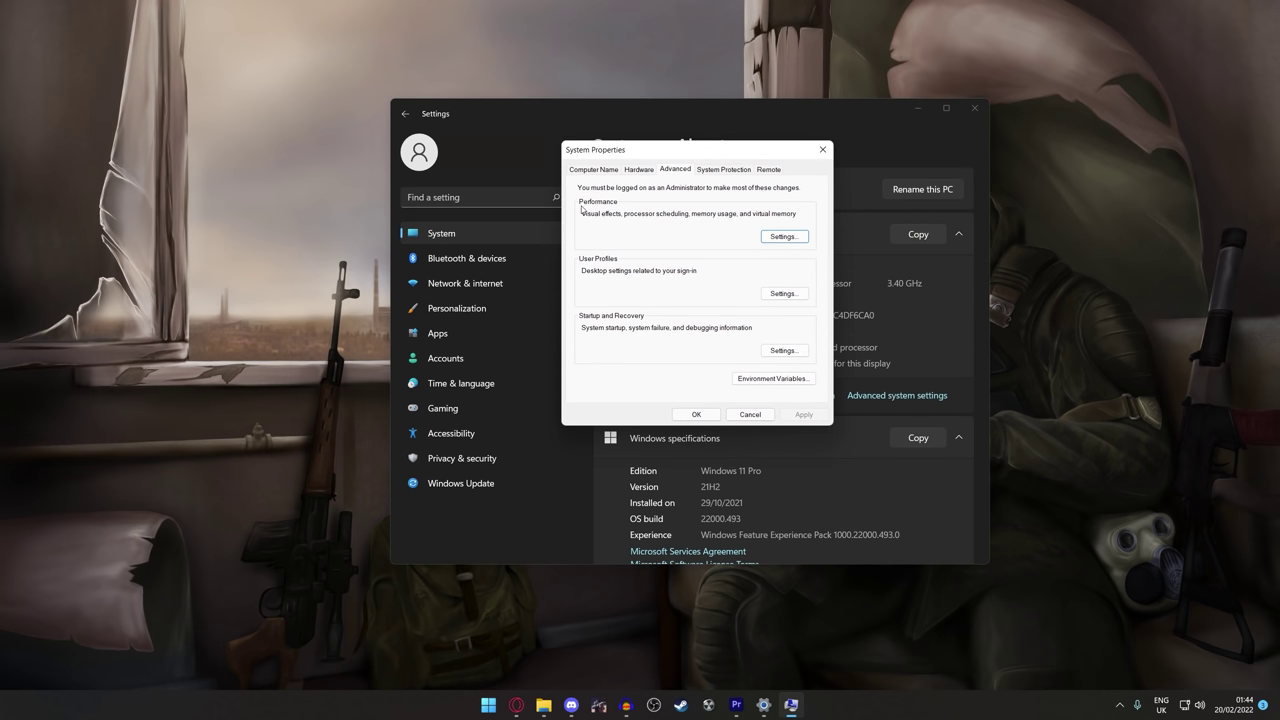
# Step: Open the Performance settings, apply Adjust for best performance to the visual effects, and test how the window moves
pyautogui.click(773, 238)
pyautogui.moveTo(662, 196); pyautogui.dragTo(650, 160)
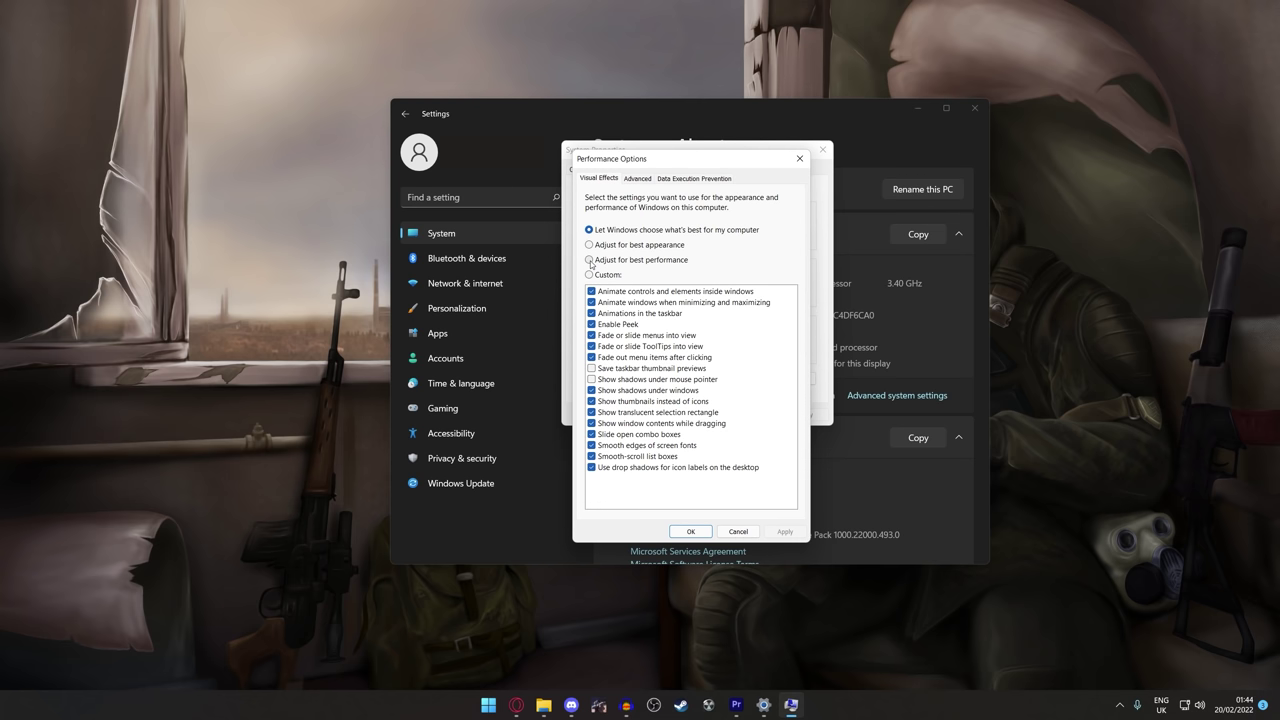
pyautogui.moveTo(680, 161); pyautogui.dragTo(668, 132)
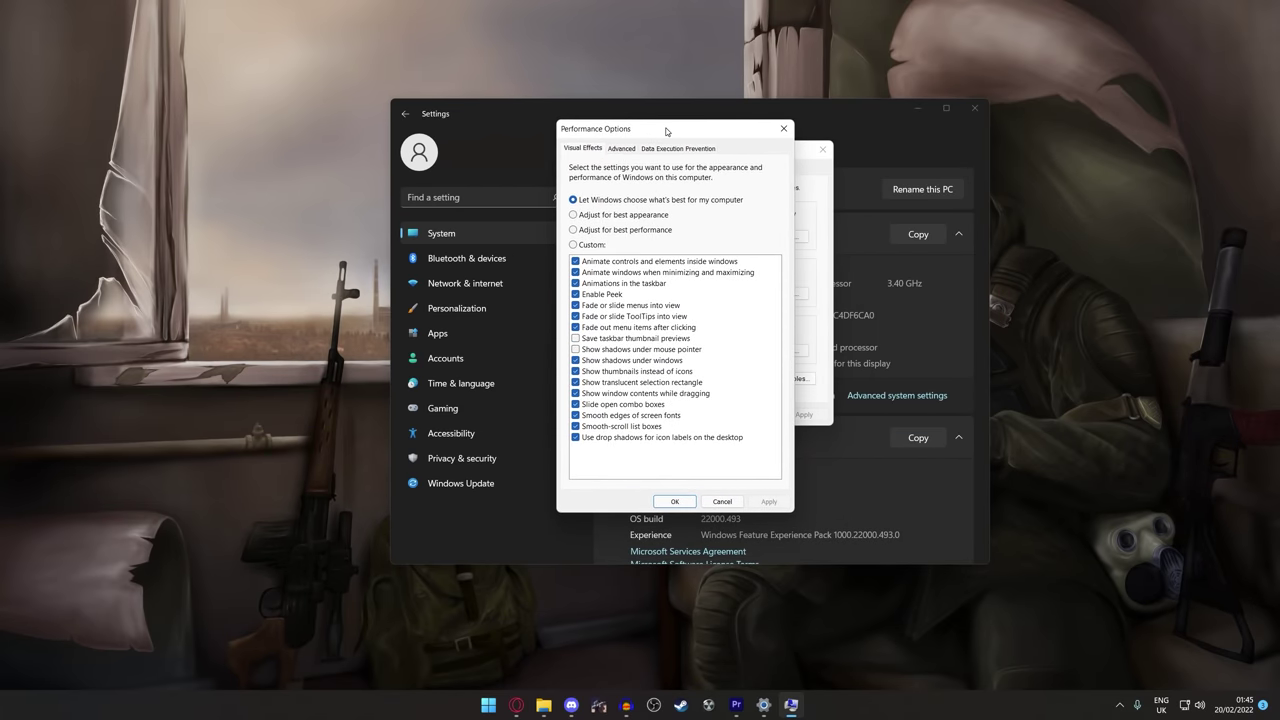
pyautogui.click(573, 230)
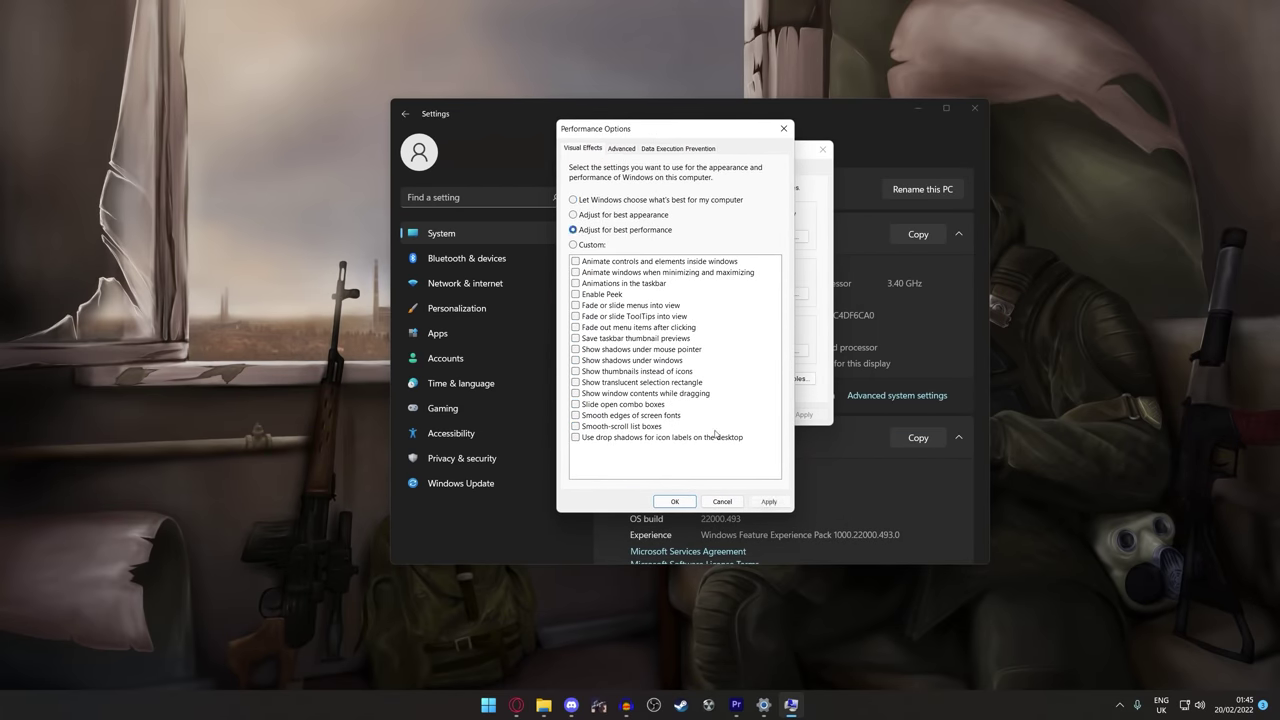
pyautogui.click(767, 502)
pyautogui.moveTo(674, 128); pyautogui.dragTo(290, 128)
pyautogui.moveTo(421, 141); pyautogui.dragTo(758, 135)
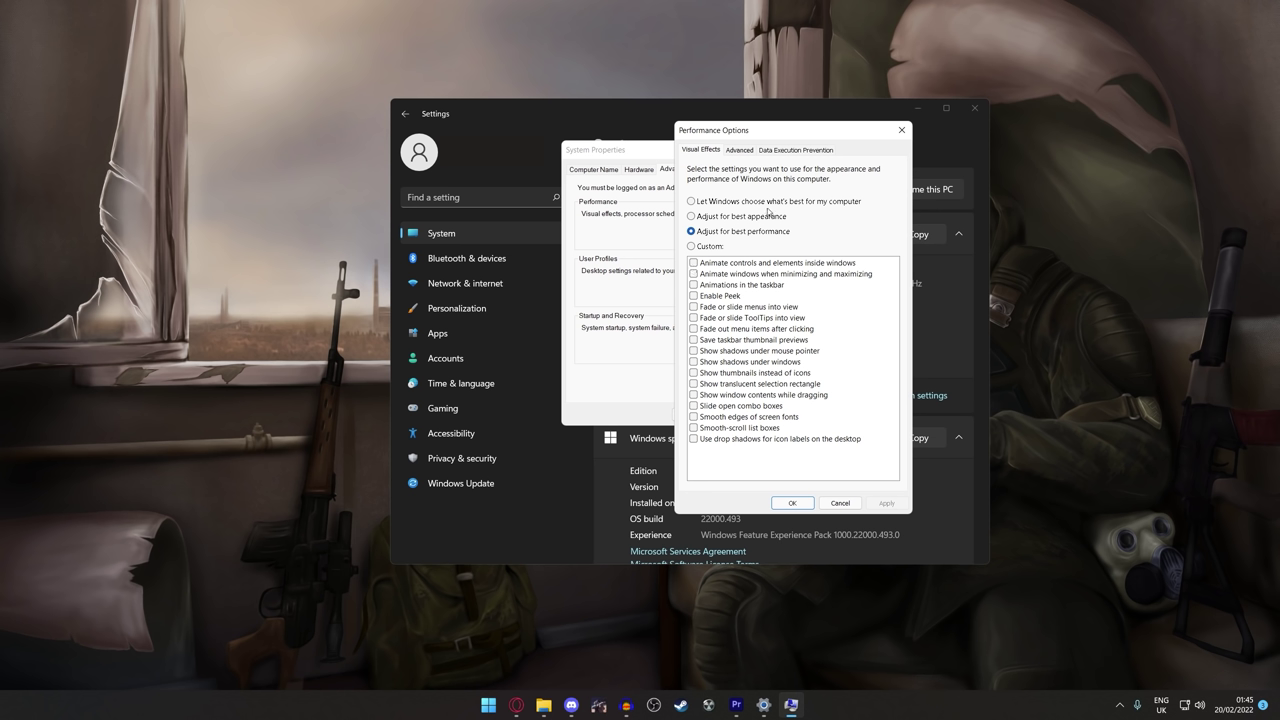
# Step: Enable Smooth edges of screen fonts, Show thumbnails instead of icons and Show window contents while dragging, apply them, and test moving the window
pyautogui.click(693, 417)
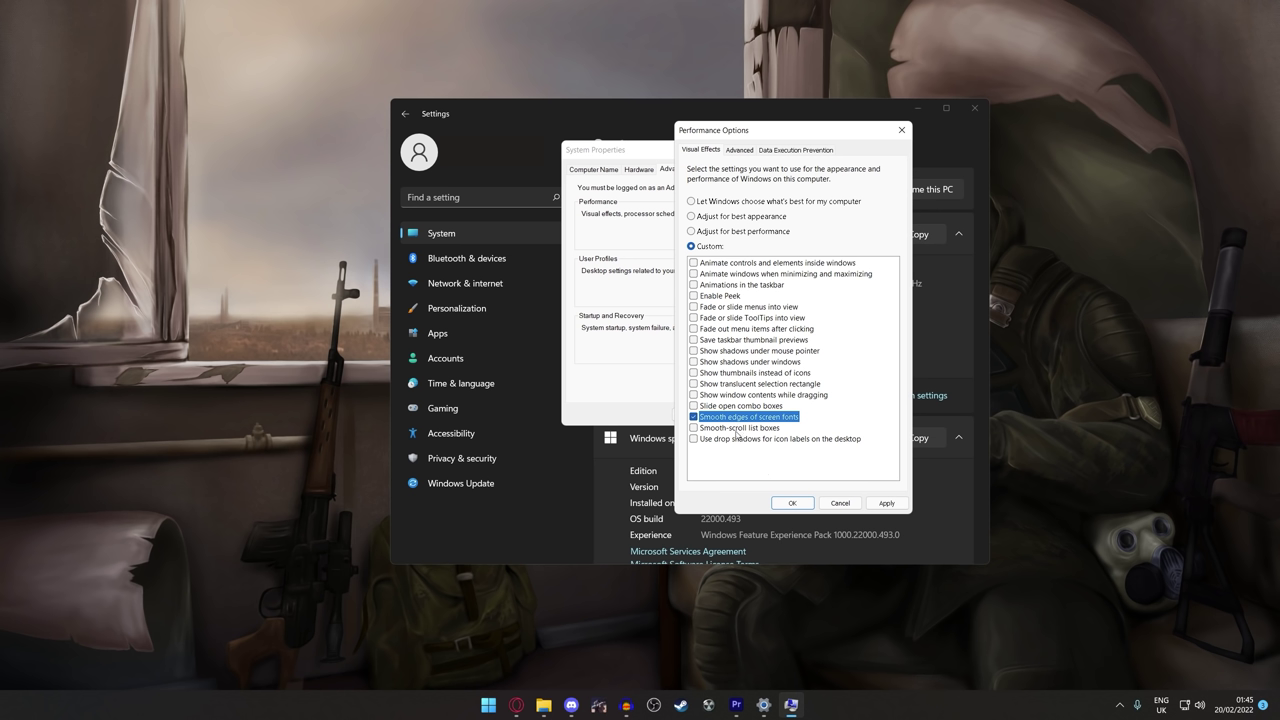
pyautogui.click(693, 373)
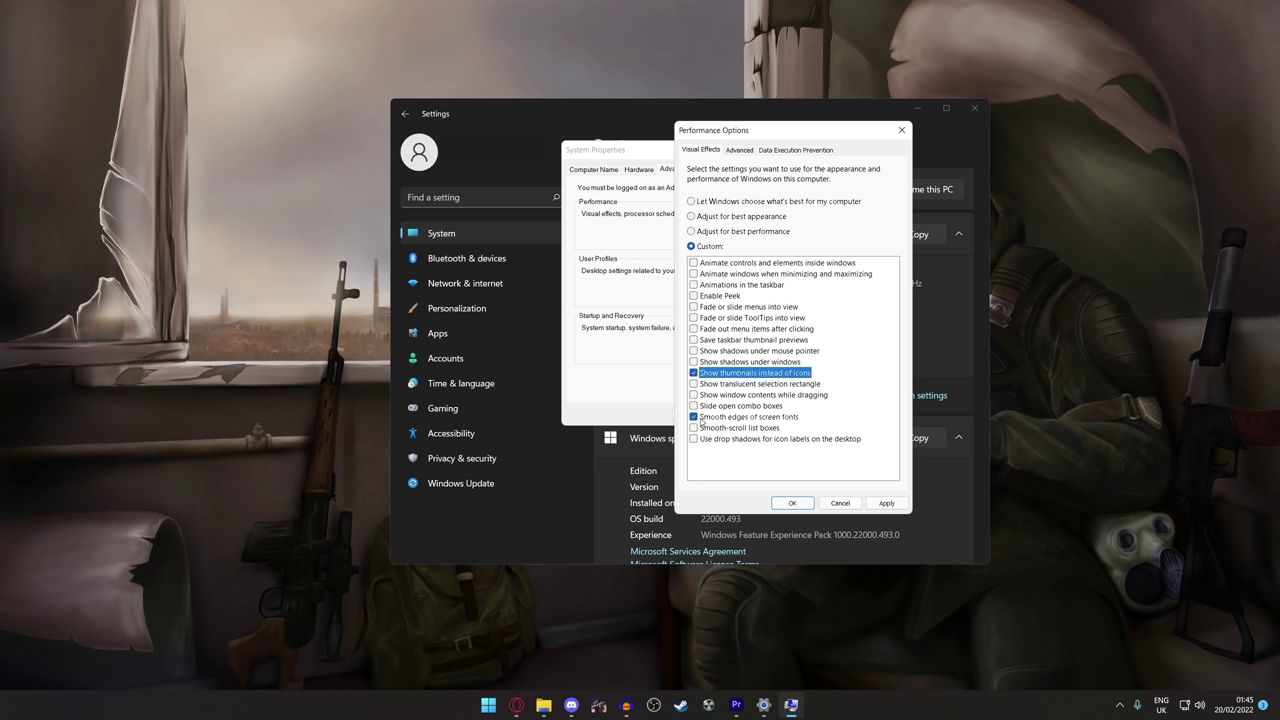
pyautogui.click(693, 395)
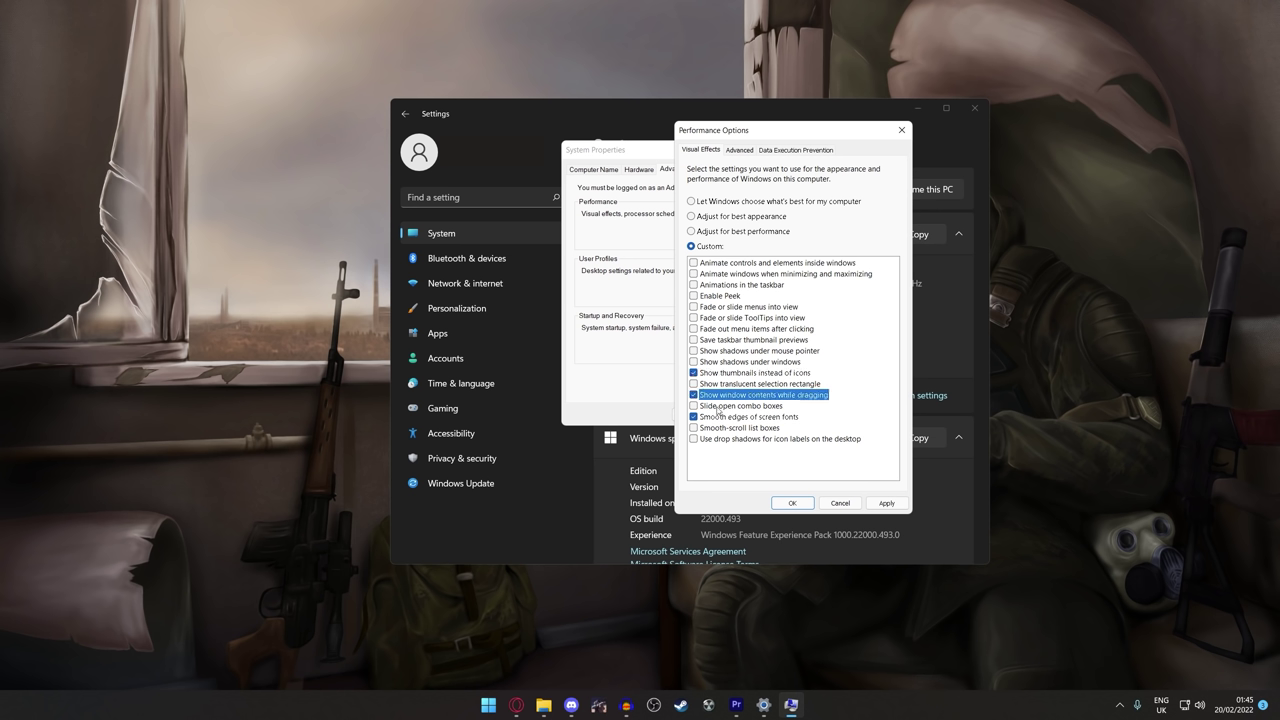
pyautogui.click(894, 504)
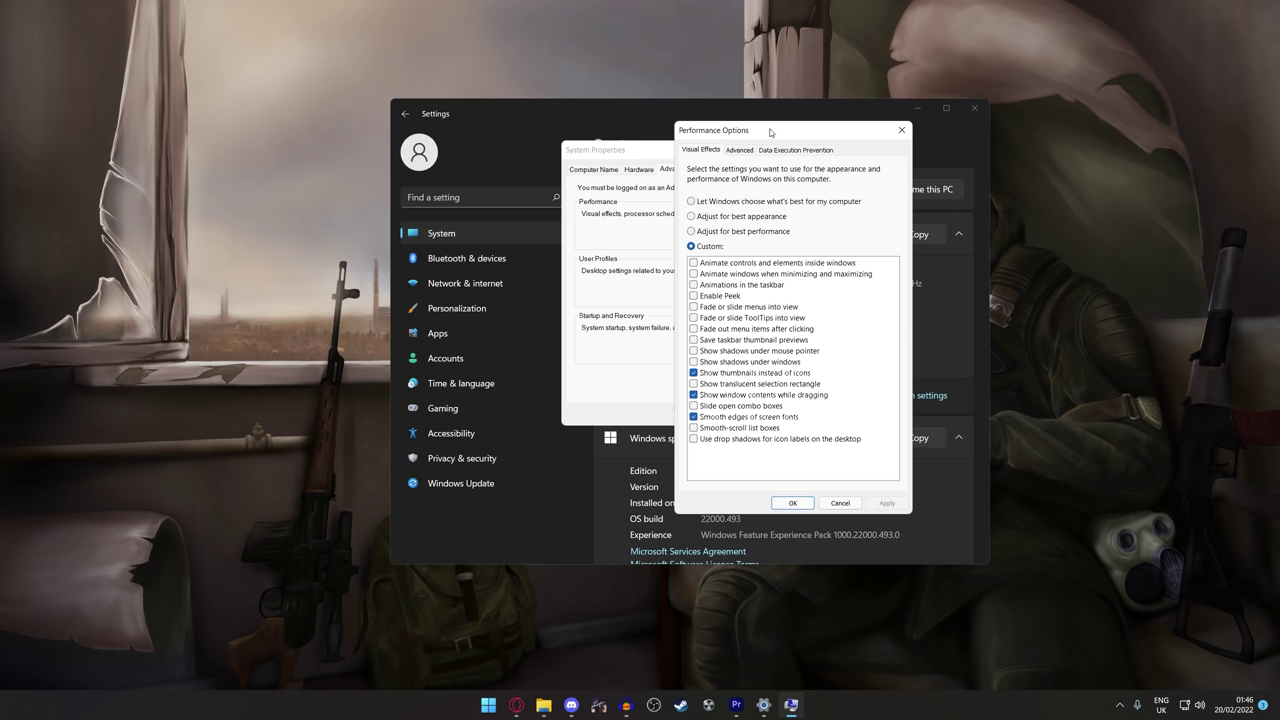
pyautogui.moveTo(771, 133); pyautogui.dragTo(674, 117)
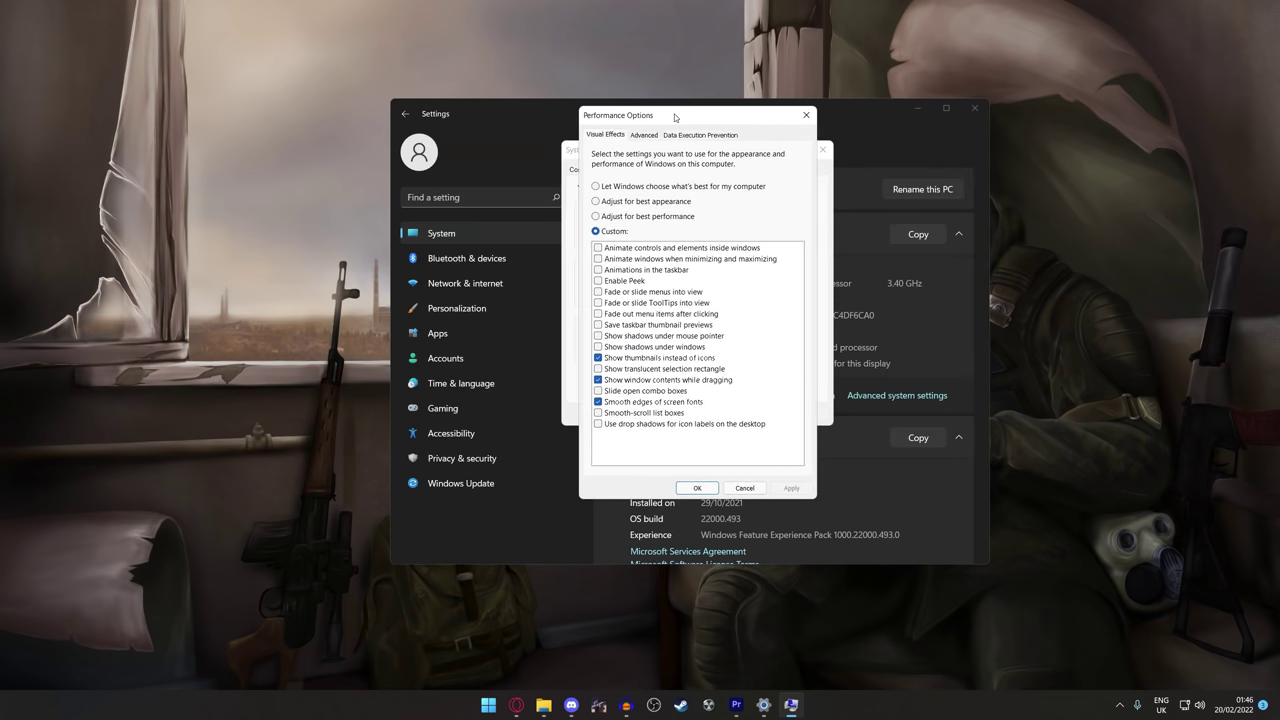